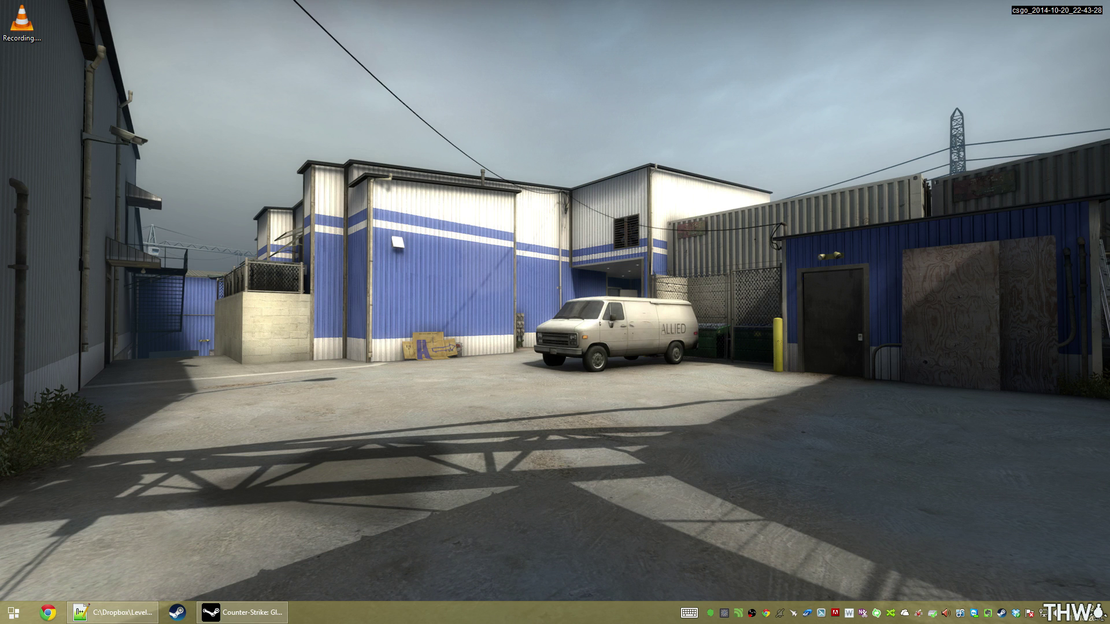
- Browse Level Design > CSGO > Collaborations > Facade into the project's Content folder
{"action": "key", "text": "super+e"}
{"action": "left_click", "coordinate": [288, 269]}
{"action": "double_click", "coordinate": [431, 215]}
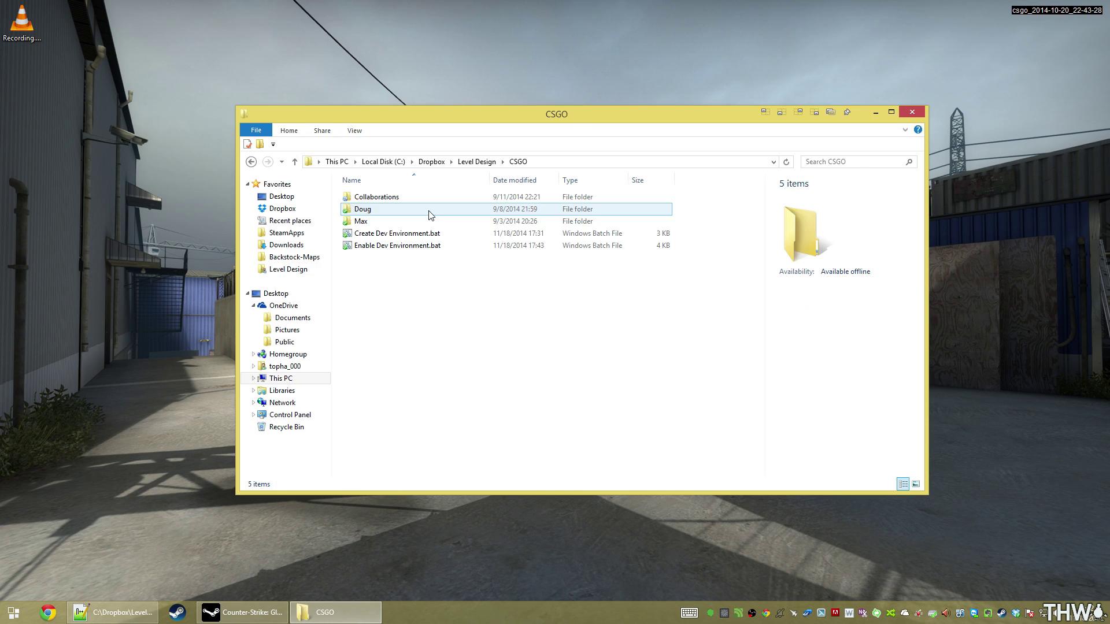
{"action": "double_click", "coordinate": [456, 198]}
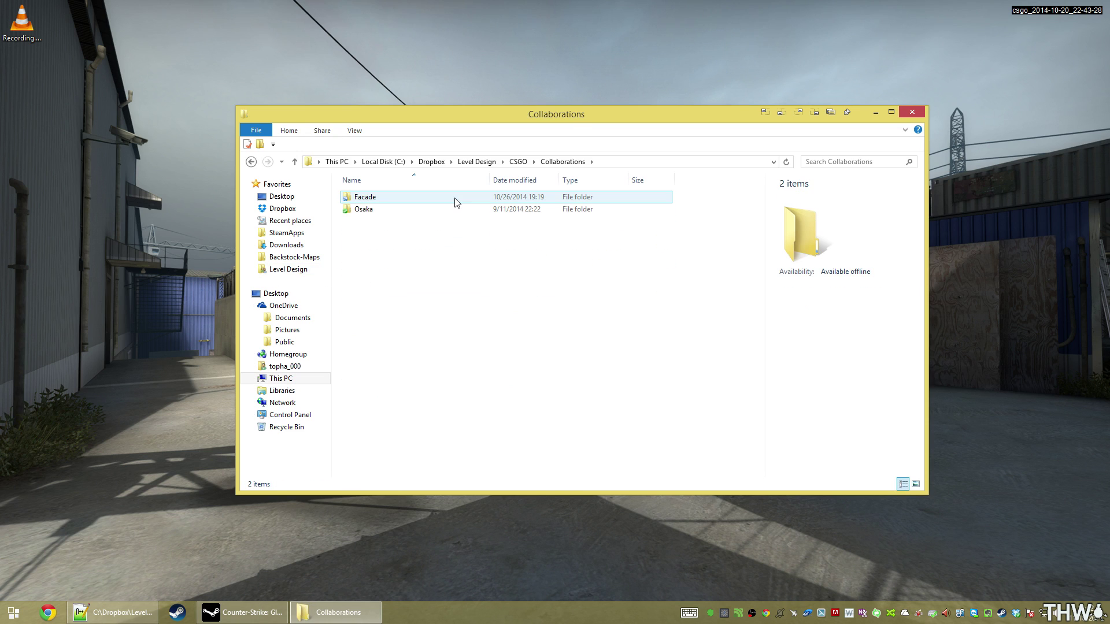
{"action": "double_click", "coordinate": [454, 198]}
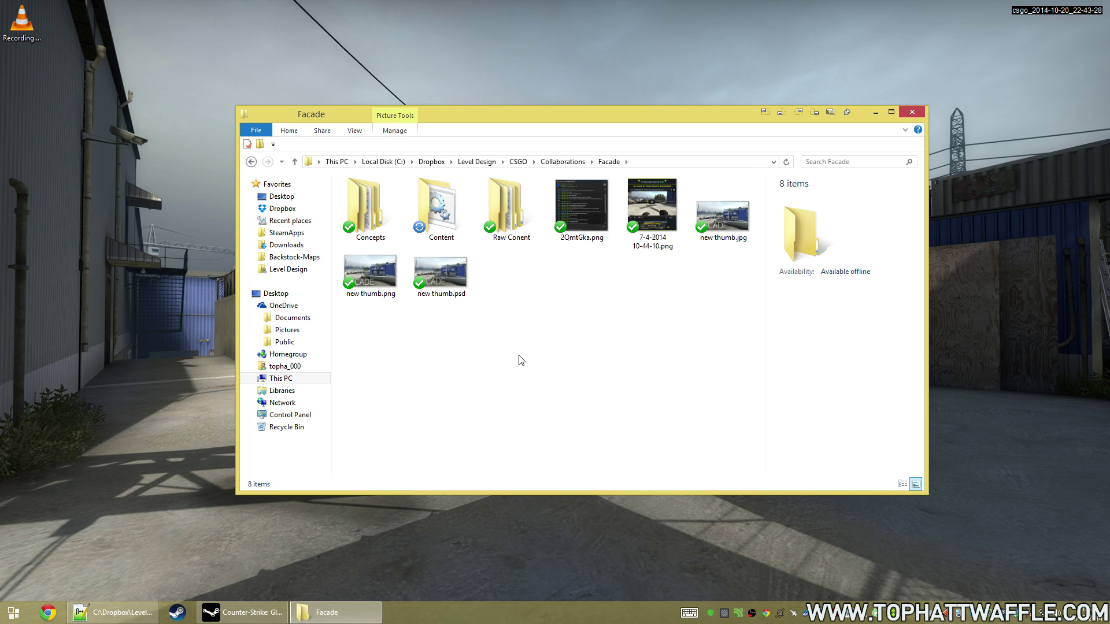
{"action": "double_click", "coordinate": [449, 224]}
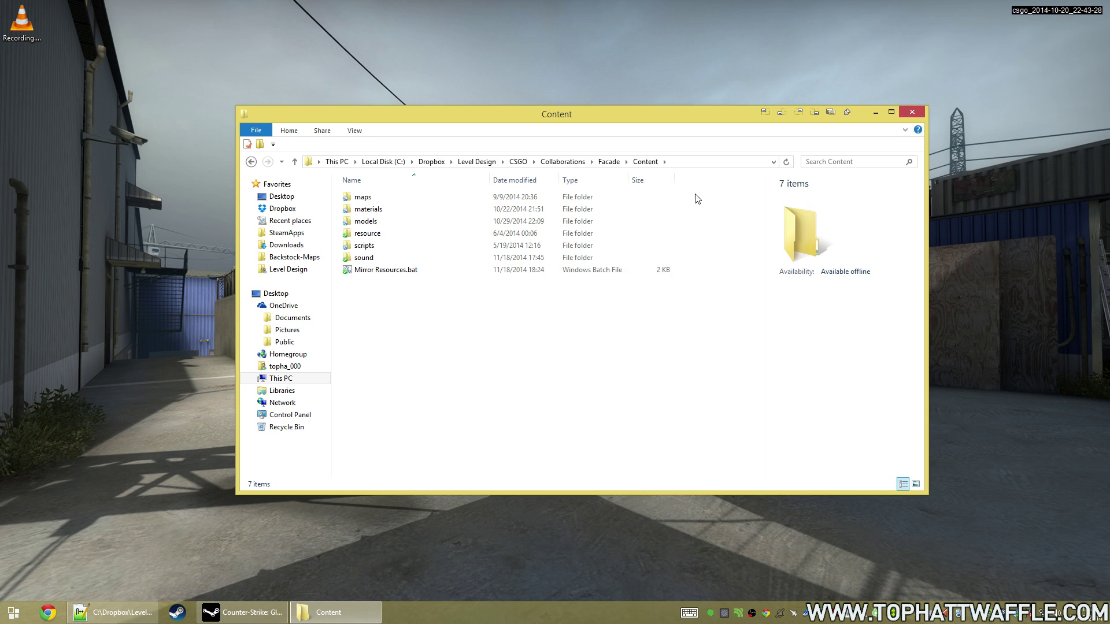
{"action": "left_click_drag", "start_coordinate": [700, 194], "coordinate": [446, 253]}
{"action": "left_click", "coordinate": [508, 356]}
- Change 'saps_dev' to 'maps_dev' on line 5 of Create Dev Environment.bat, then minimize Notepad++
{"action": "left_click", "coordinate": [124, 621]}
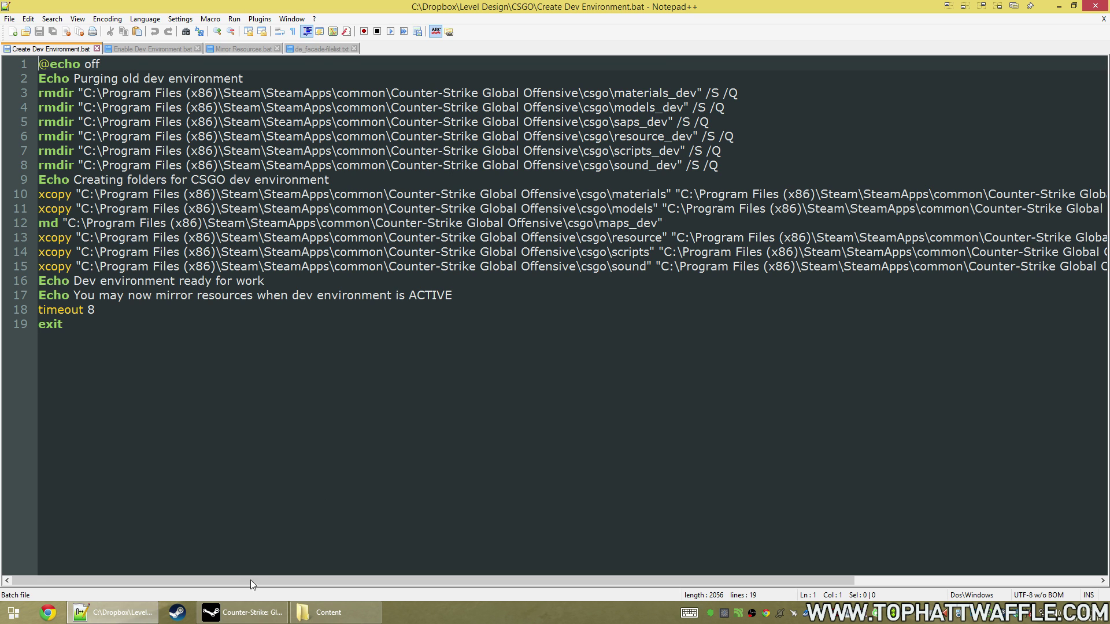
{"action": "left_click_drag", "start_coordinate": [248, 581], "coordinate": [223, 554]}
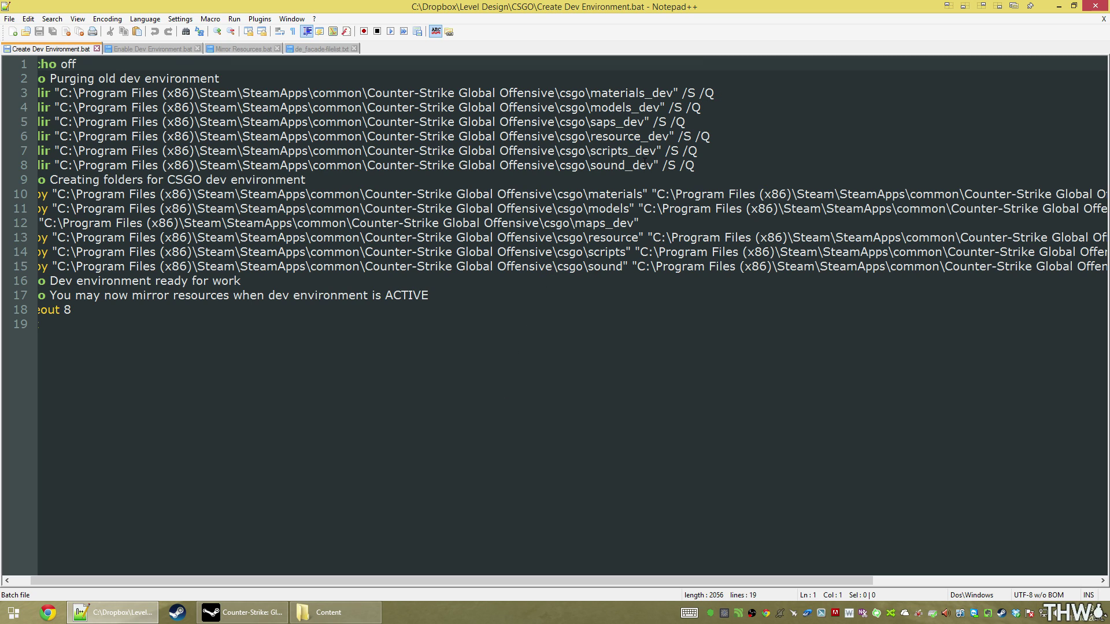
{"action": "left_click", "coordinate": [712, 136]}
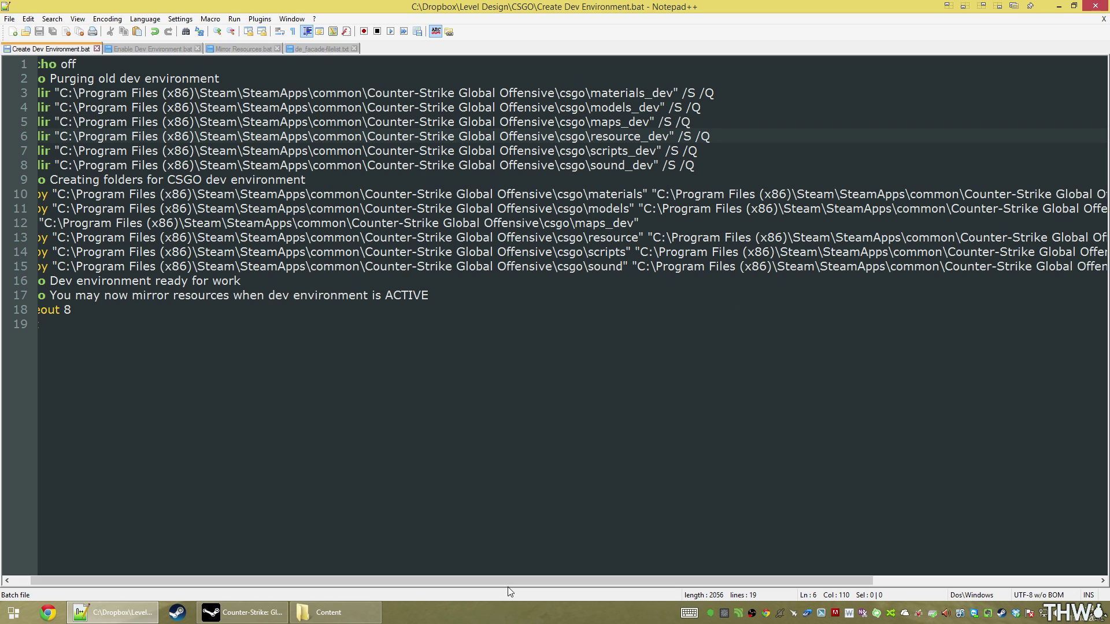
{"action": "left_click_drag", "start_coordinate": [508, 586], "coordinate": [489, 587]}
{"action": "left_click", "coordinate": [1060, 6]}
- Open a new Explorer window at SteamApps > common > Counter-Strike Global Offensive > csgo
{"action": "key", "text": "super+e"}
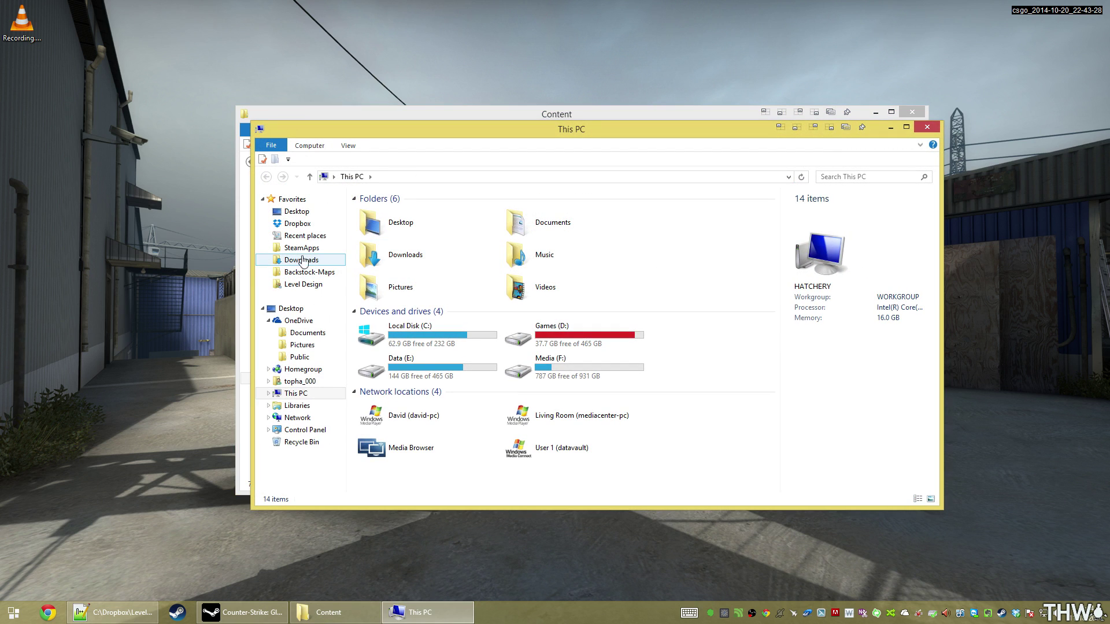
{"action": "left_click", "coordinate": [301, 248]}
{"action": "double_click", "coordinate": [383, 211]}
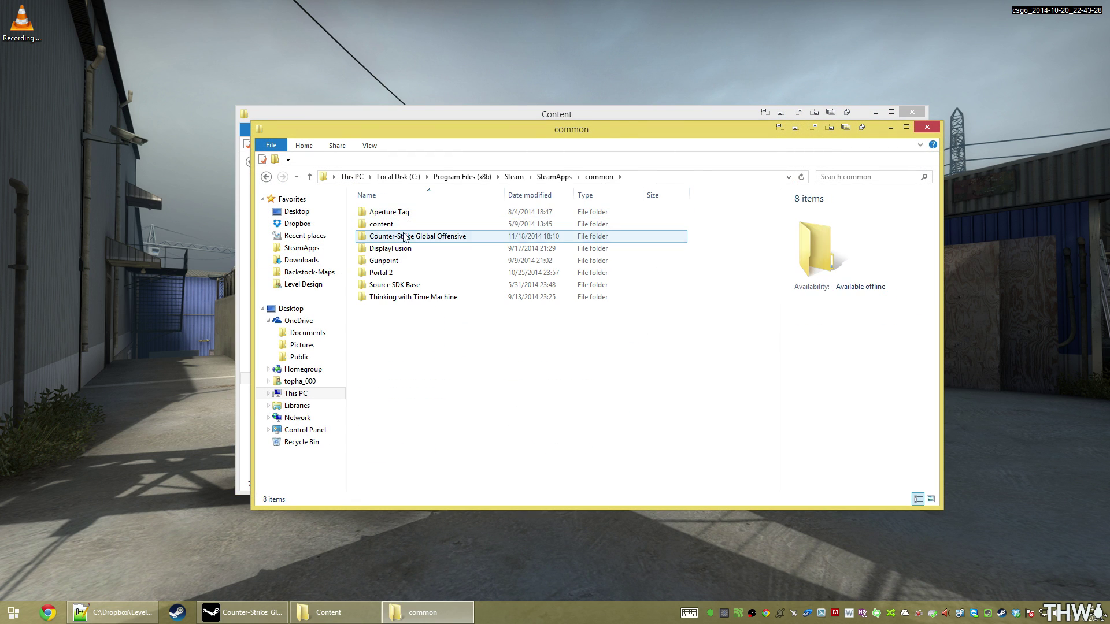
{"action": "double_click", "coordinate": [404, 232]}
{"action": "double_click", "coordinate": [381, 237]}
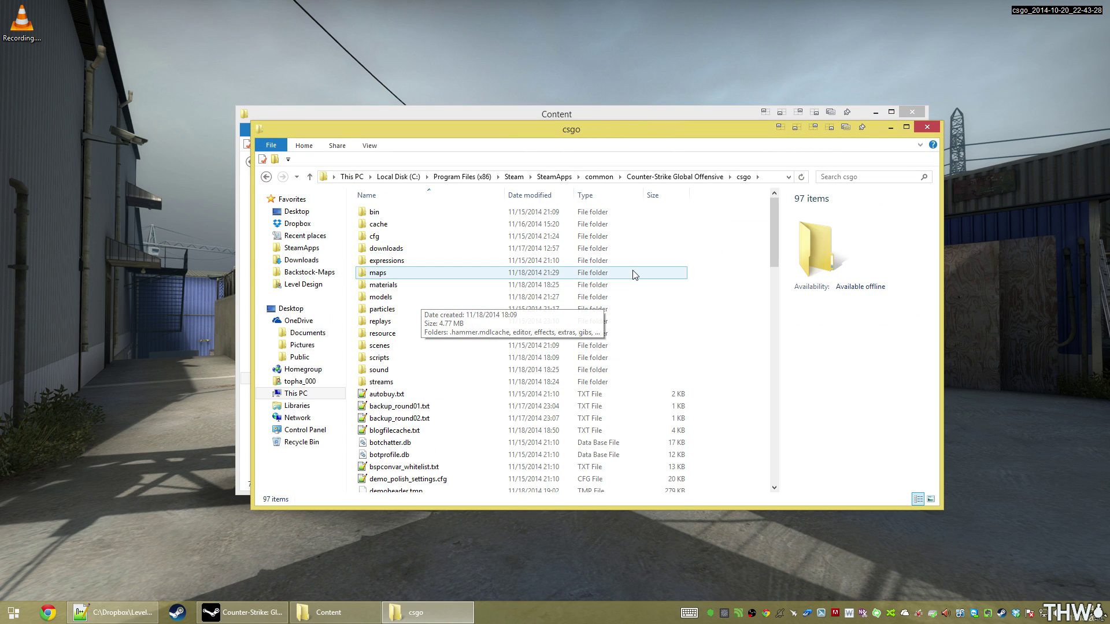
- Run Create Dev Environment from Start and check the new models_dev, resource_dev and sound_dev folders
{"action": "left_click", "coordinate": [12, 612]}
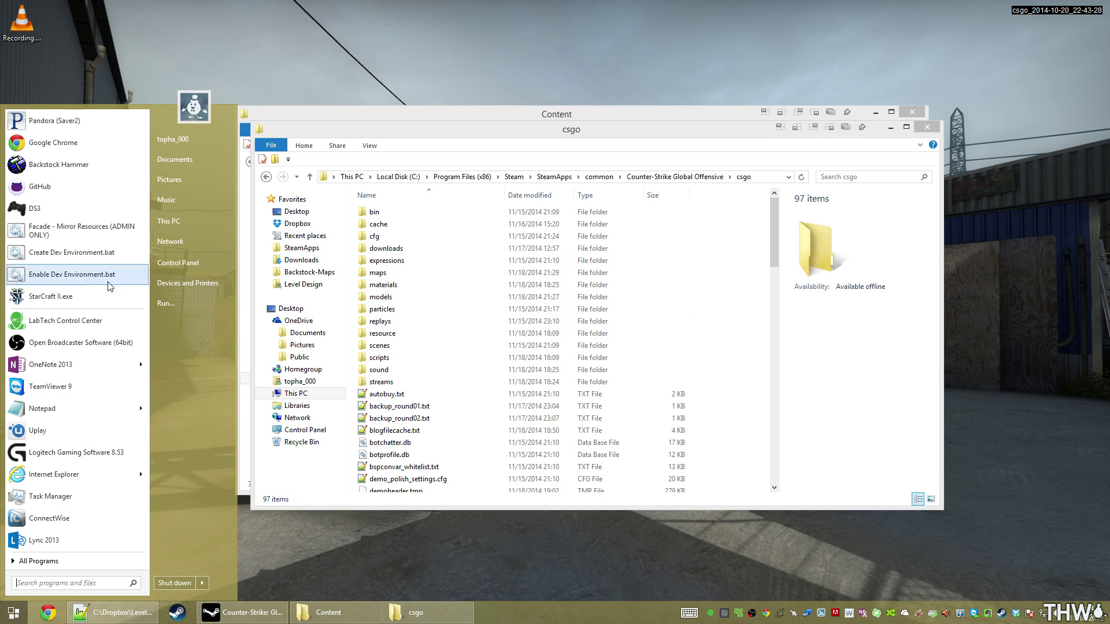
{"action": "left_click", "coordinate": [74, 253]}
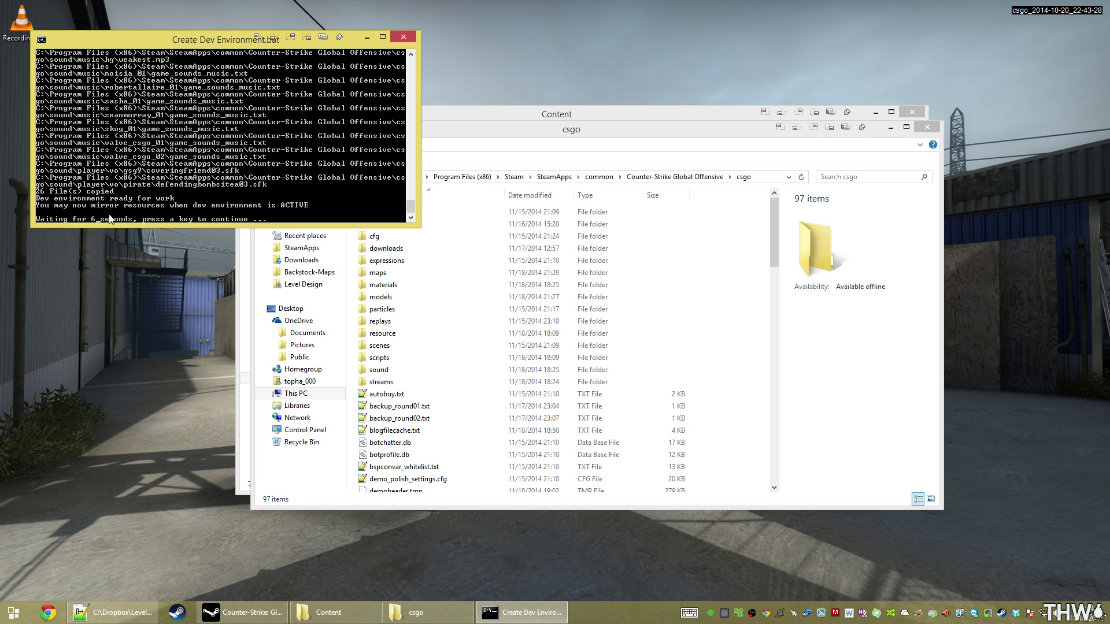
{"action": "left_click", "coordinate": [685, 156]}
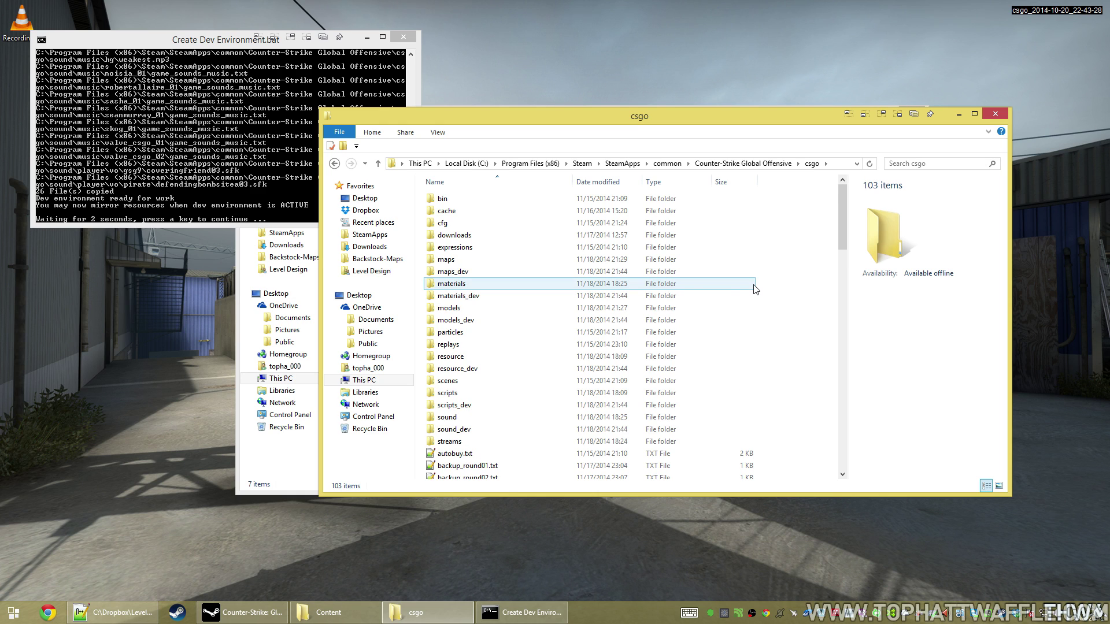
{"action": "left_click", "coordinate": [480, 319]}
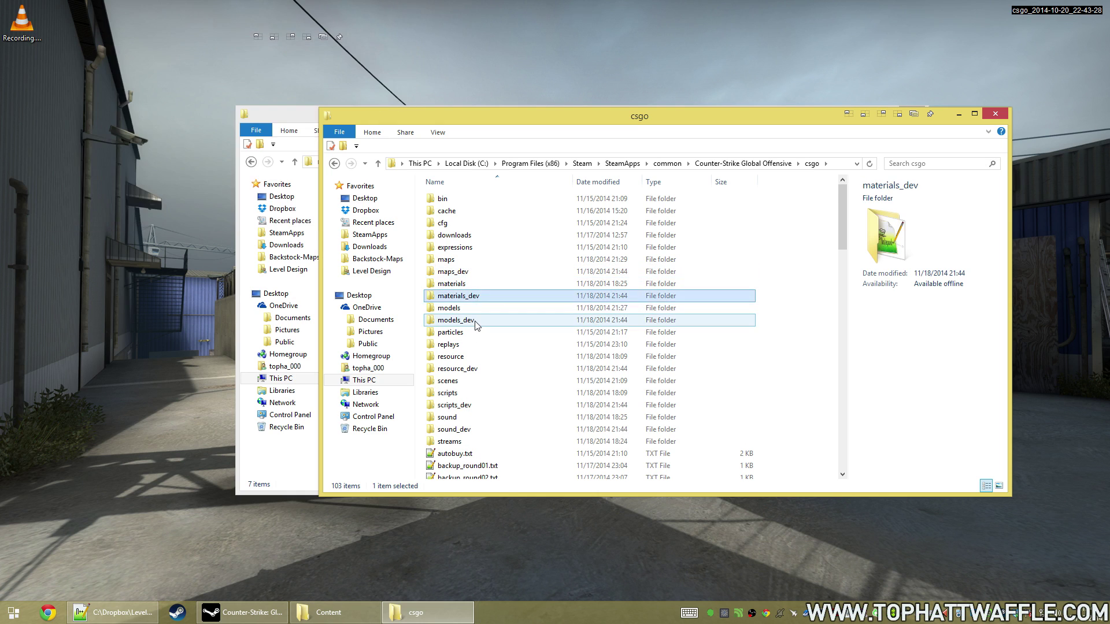
{"action": "left_click", "coordinate": [477, 369]}
{"action": "left_click", "coordinate": [471, 429]}
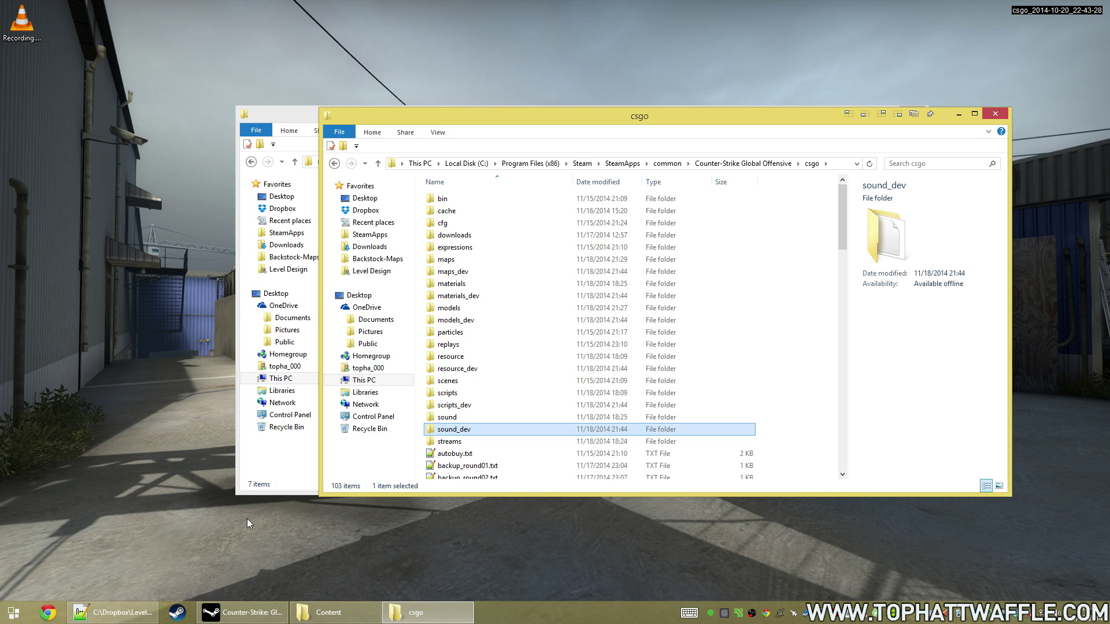
- Start Hammer from the CS:GO SDK launcher and fly the 3D view down over de_facade's street
{"action": "left_click", "coordinate": [255, 612]}
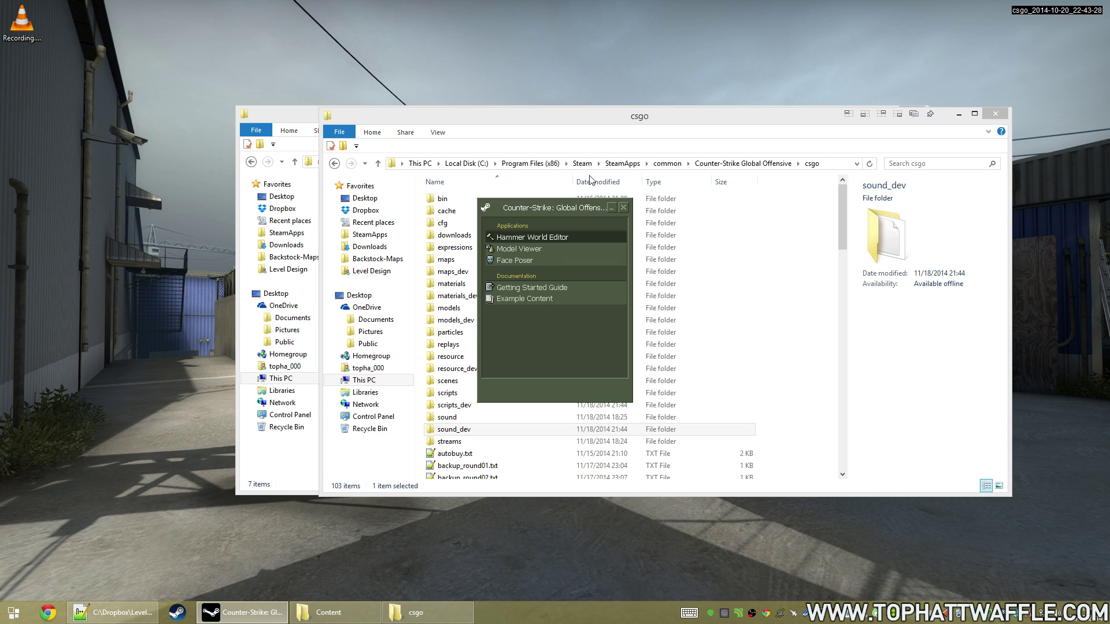
{"action": "double_click", "coordinate": [542, 238]}
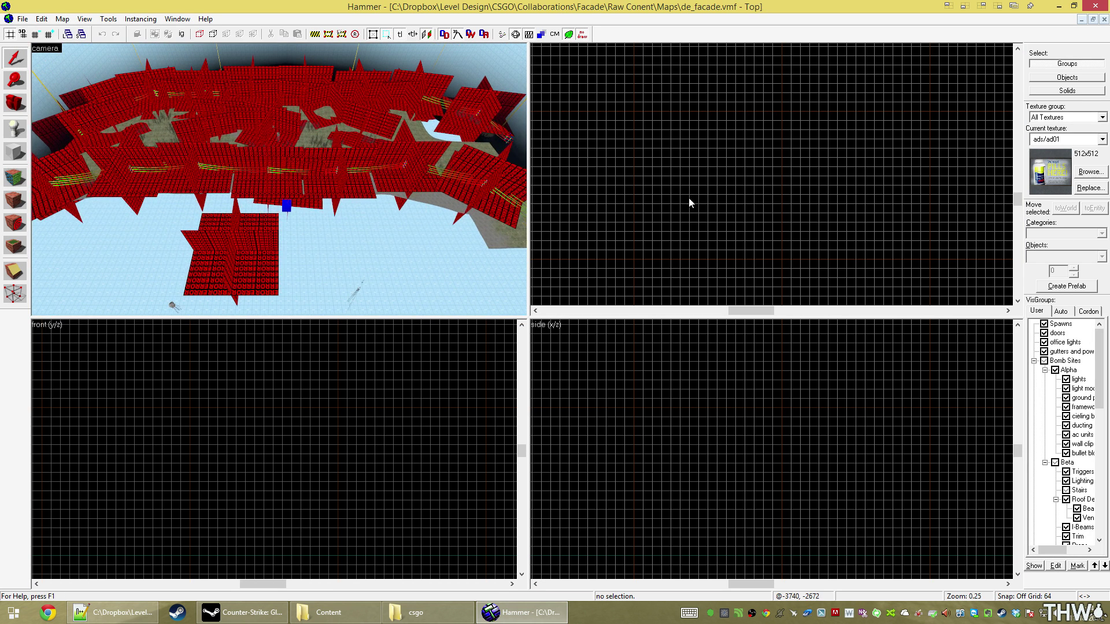
{"action": "scroll", "coordinate": [736, 159], "scroll_direction": "down", "scroll_amount": 1}
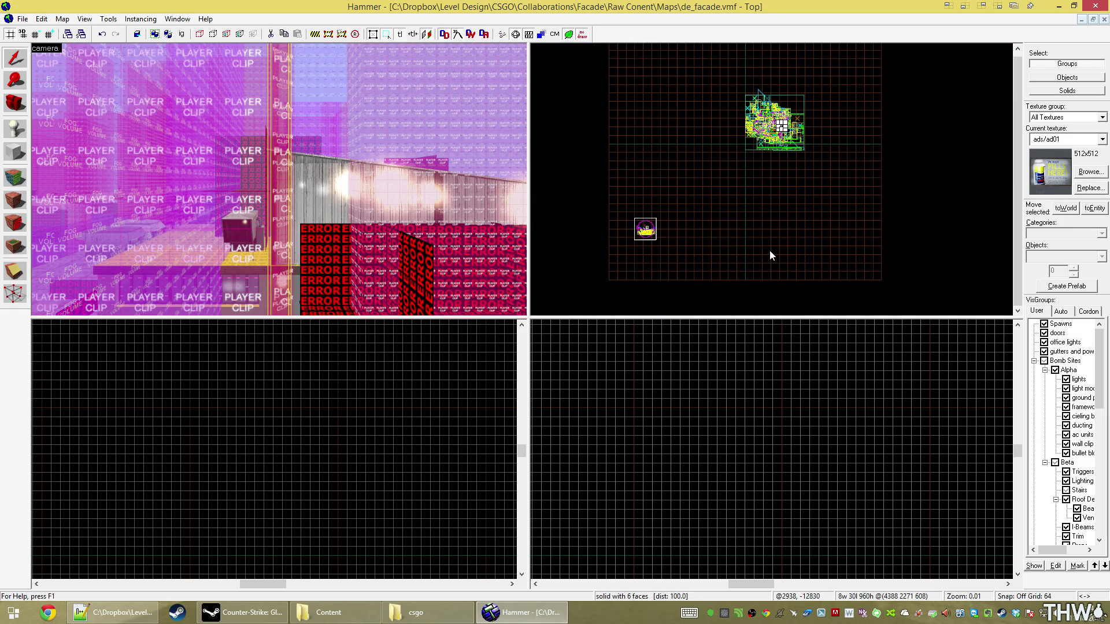
{"action": "left_click_drag", "start_coordinate": [239, 230], "coordinate": [279, 183]}
{"action": "key", "text": "w"}
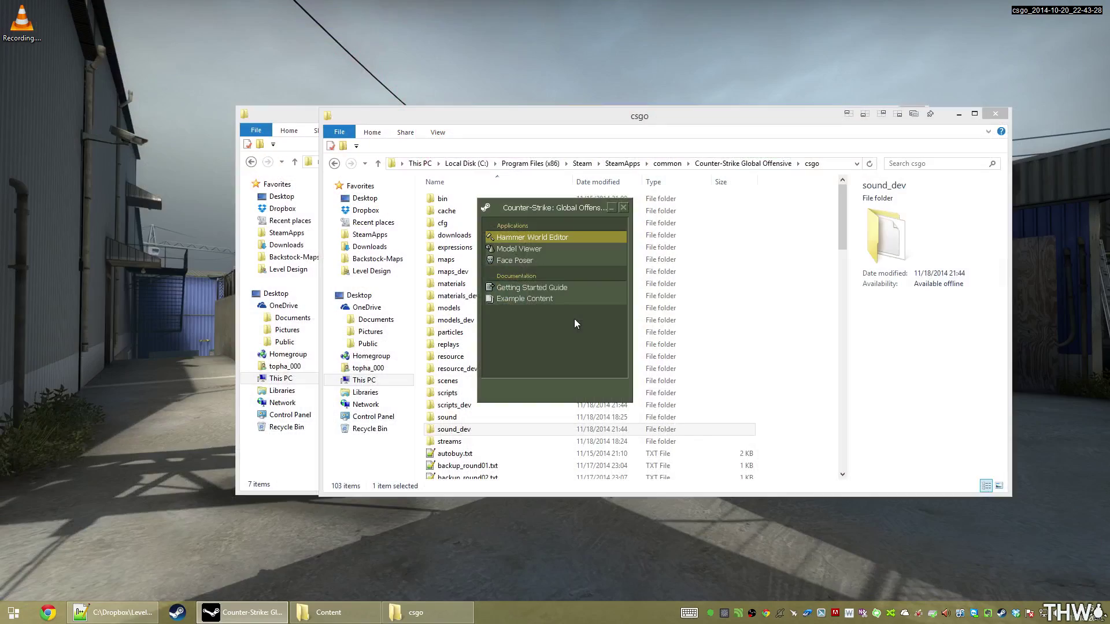
- Look over the Mirror Resources.bat and Enable Dev Environment.bat scripts in Notepad++
{"action": "left_click", "coordinate": [113, 612]}
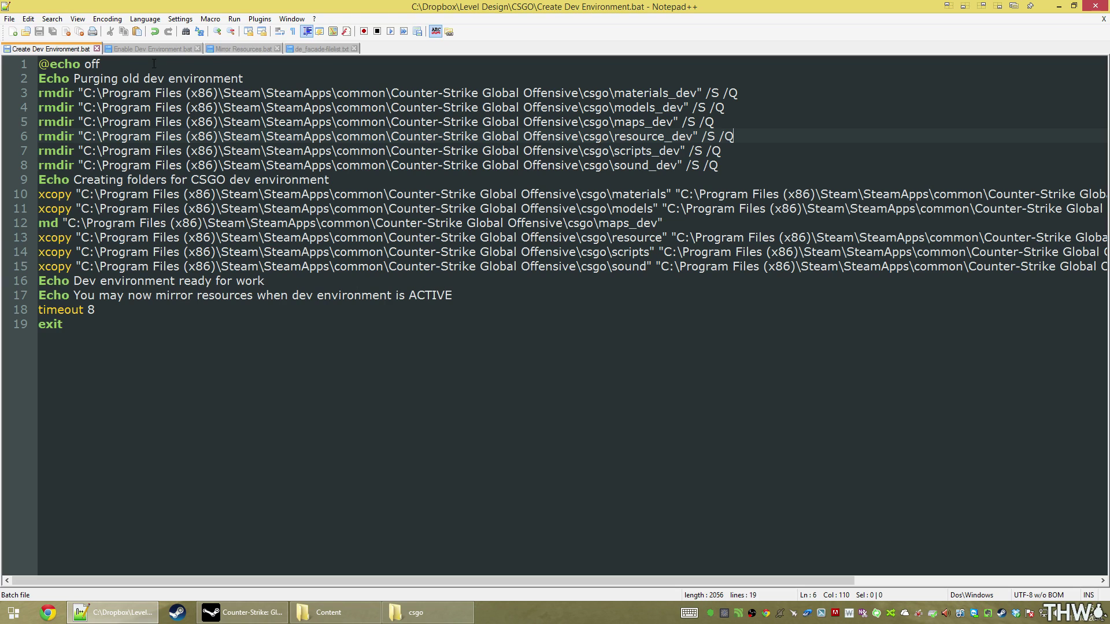
{"action": "left_click", "coordinate": [241, 48]}
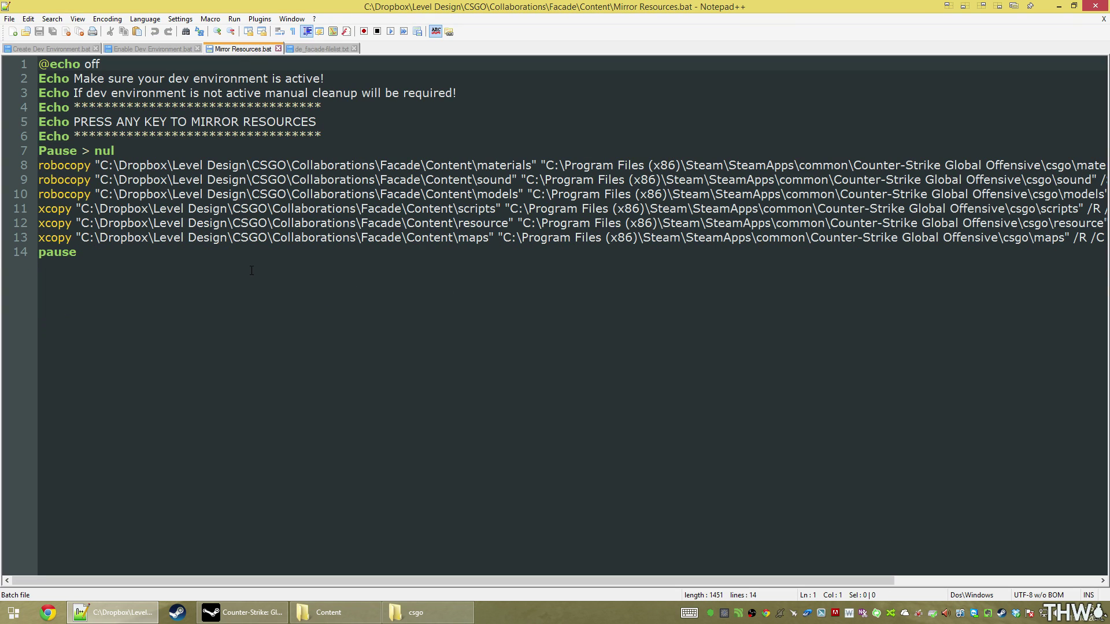
{"action": "left_click", "coordinate": [150, 50]}
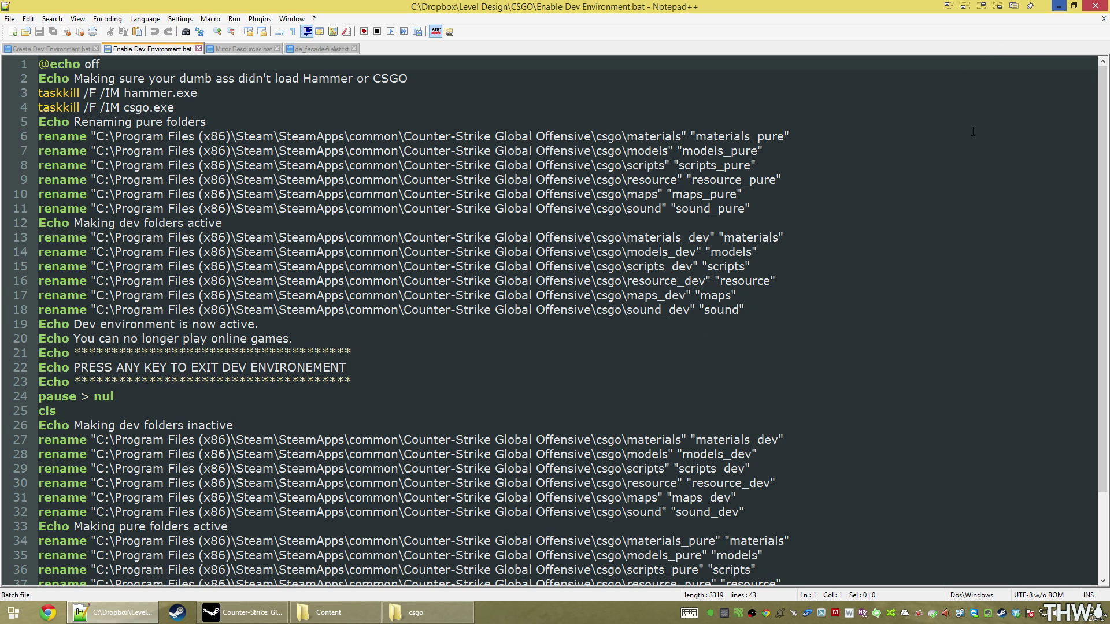
{"action": "scroll", "coordinate": [922, 179], "scroll_direction": "down", "scroll_amount": 3}
{"action": "scroll", "coordinate": [578, 380], "scroll_direction": "up", "scroll_amount": 3}
{"action": "left_click", "coordinate": [13, 612]}
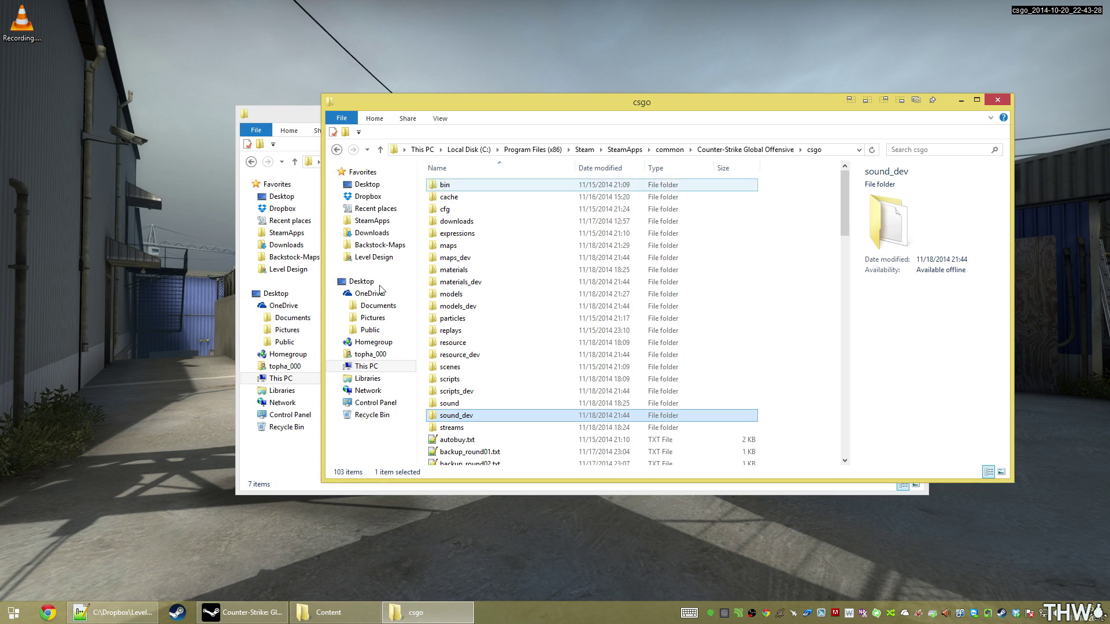
- Run the Enable Dev Environment script and move its console window aside
{"action": "left_click", "coordinate": [13, 612]}
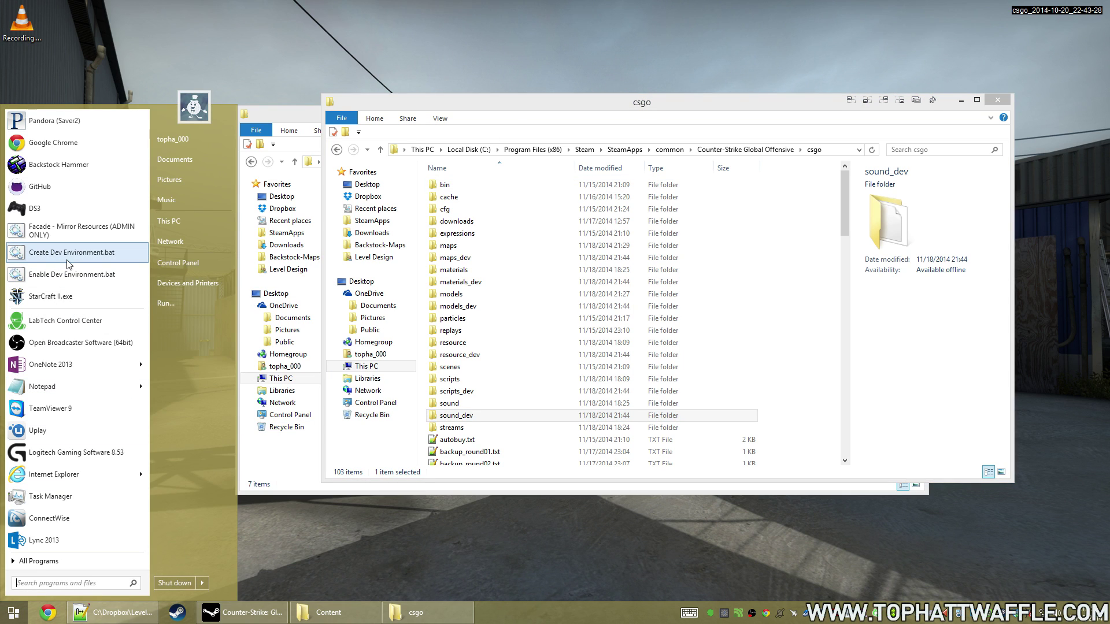
{"action": "left_click", "coordinate": [70, 274]}
{"action": "left_click_drag", "start_coordinate": [214, 99], "coordinate": [877, 410]}
{"action": "left_click_drag", "start_coordinate": [796, 295], "coordinate": [782, 283]}
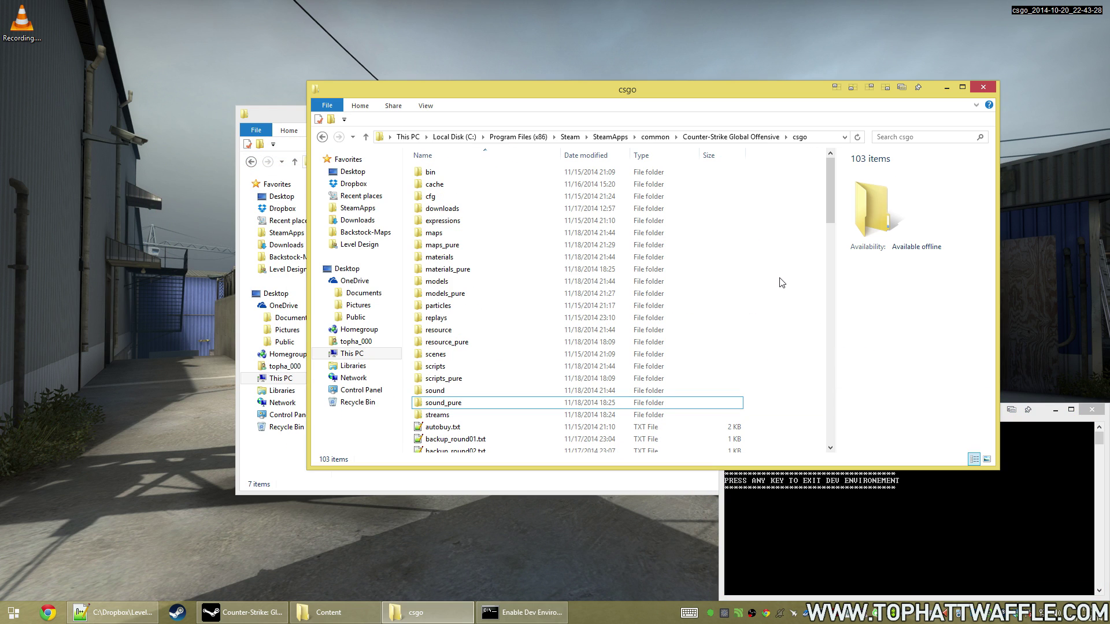
- Compare the now-empty maps folder with the renamed maps_pure folder
{"action": "left_click", "coordinate": [468, 246]}
{"action": "mouse_move", "coordinate": [467, 244]}
{"action": "left_mouse_down"}
{"action": "mouse_move", "coordinate": [518, 287]}
{"action": "mouse_move", "coordinate": [470, 248]}
{"action": "left_mouse_up"}
{"action": "double_click", "coordinate": [471, 237]}
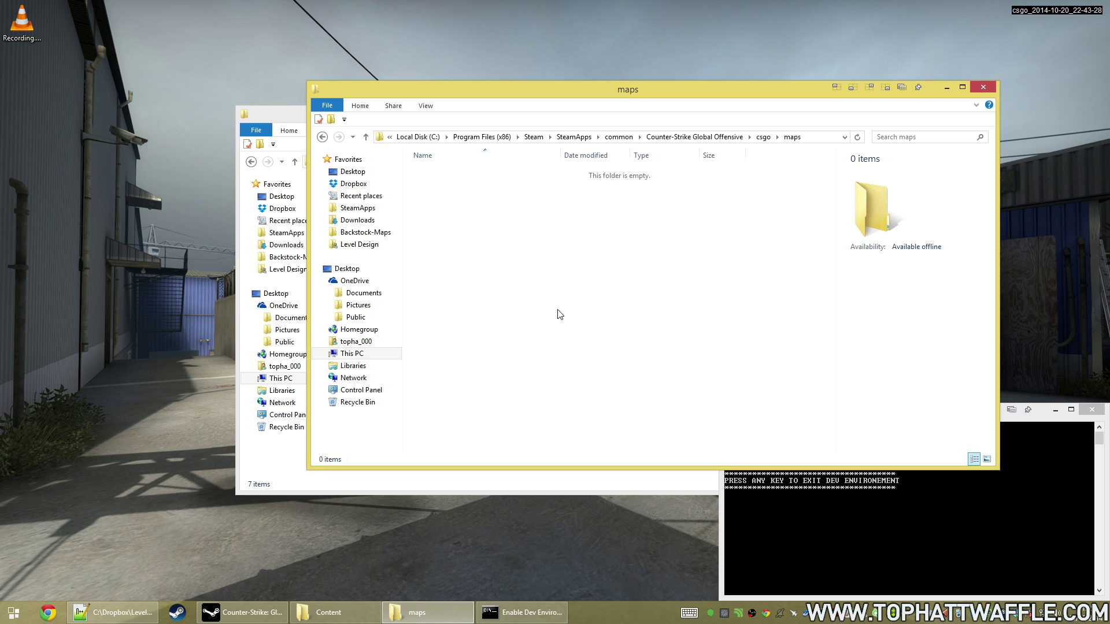
{"action": "key", "text": "BackSpace"}
{"action": "double_click", "coordinate": [549, 246]}
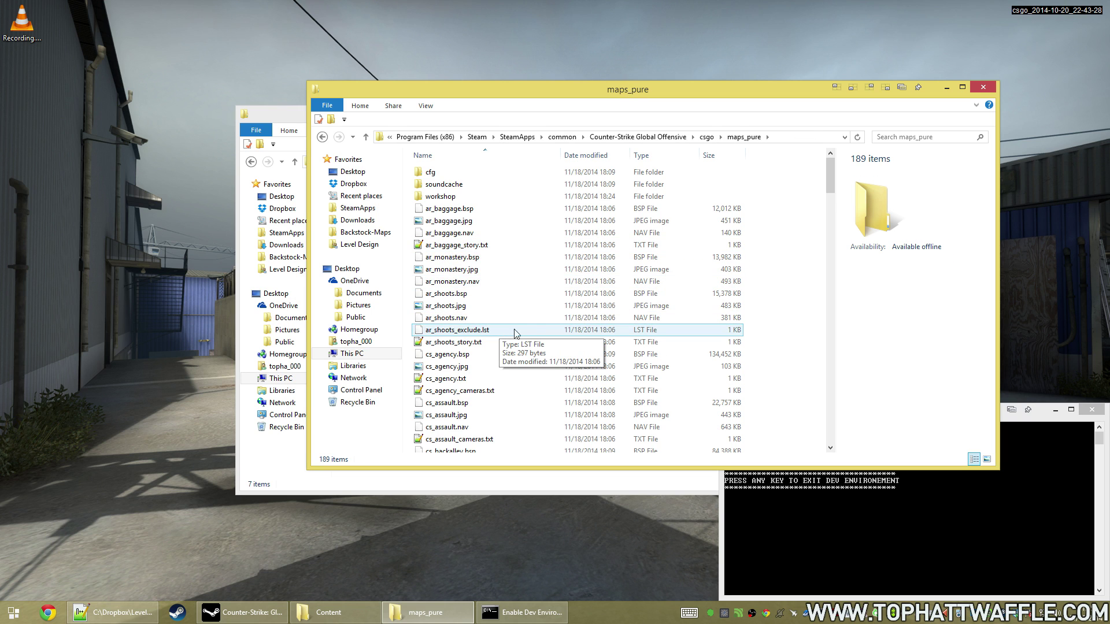
{"action": "scroll", "coordinate": [535, 335], "scroll_direction": "down", "scroll_amount": 20}
{"action": "key", "text": "BackSpace"}
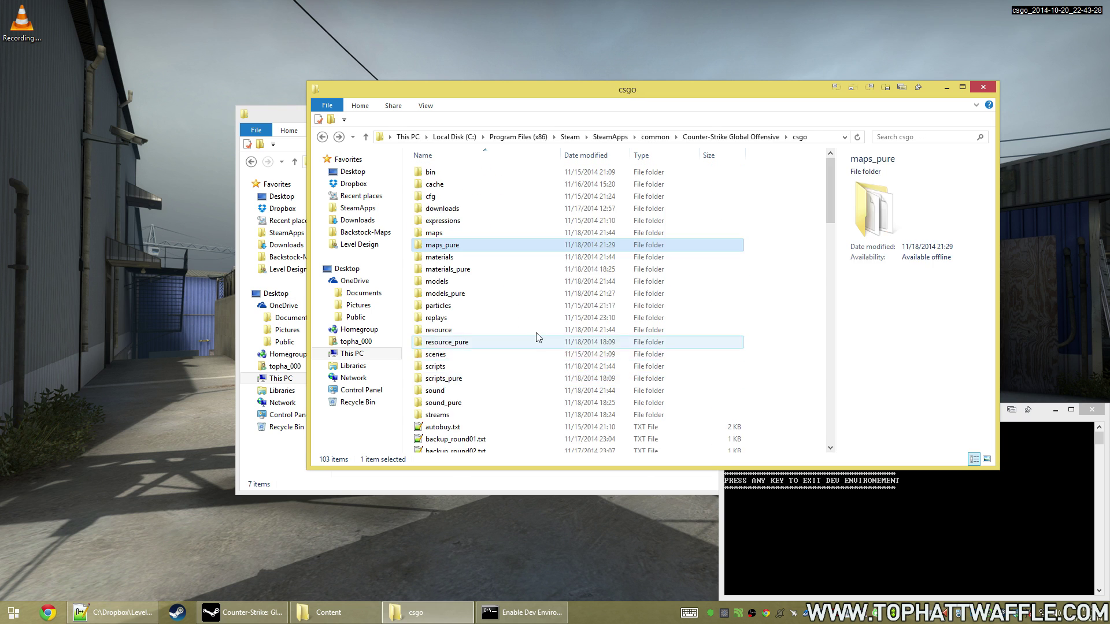
- Check materials_pure and materials, then return to the csgo folder listing
{"action": "double_click", "coordinate": [494, 270]}
{"action": "key", "text": "BackSpace"}
{"action": "left_click", "coordinate": [466, 257]}
{"action": "double_click", "coordinate": [466, 257]}
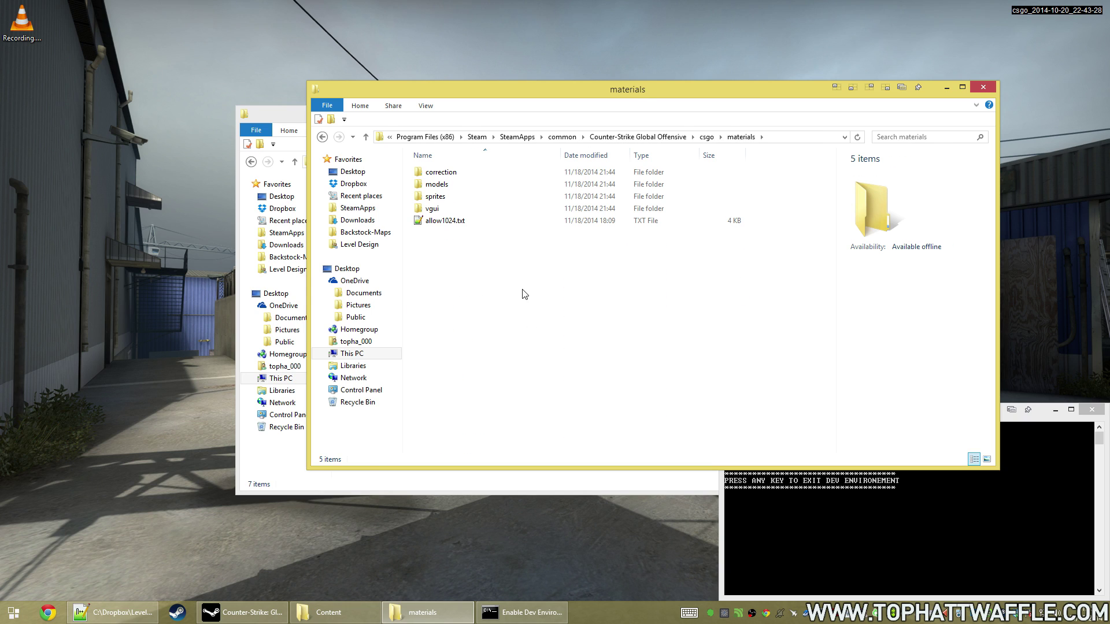
{"action": "key", "text": "BackSpace"}
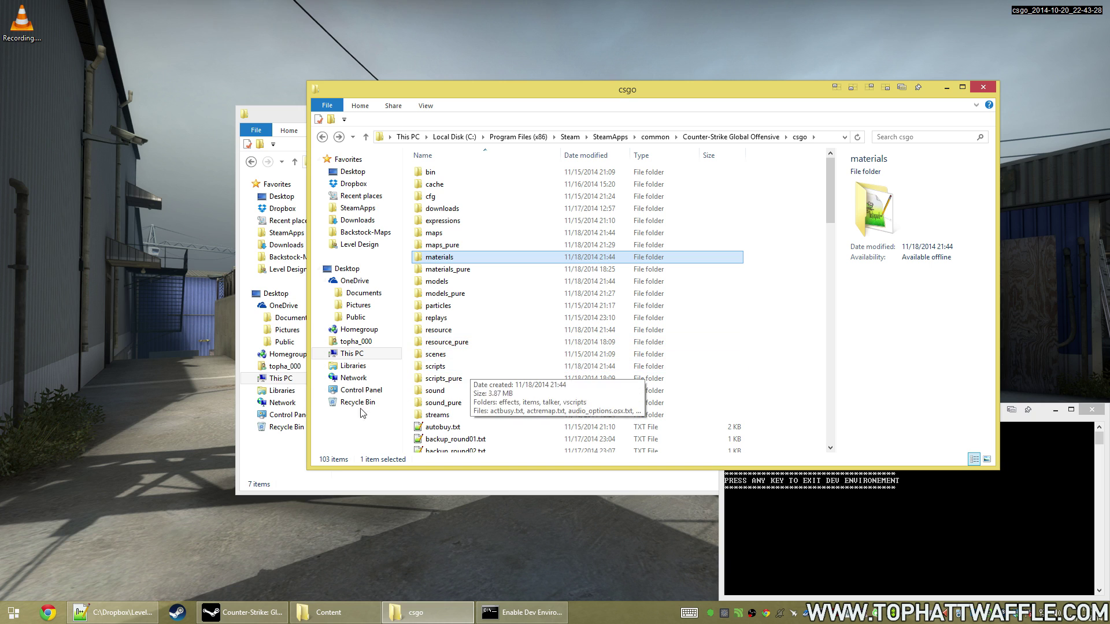
{"action": "left_click", "coordinate": [116, 612]}
- Run Facade Mirror Resources as administrator to copy the custom resources into csgo
{"action": "left_click", "coordinate": [241, 49]}
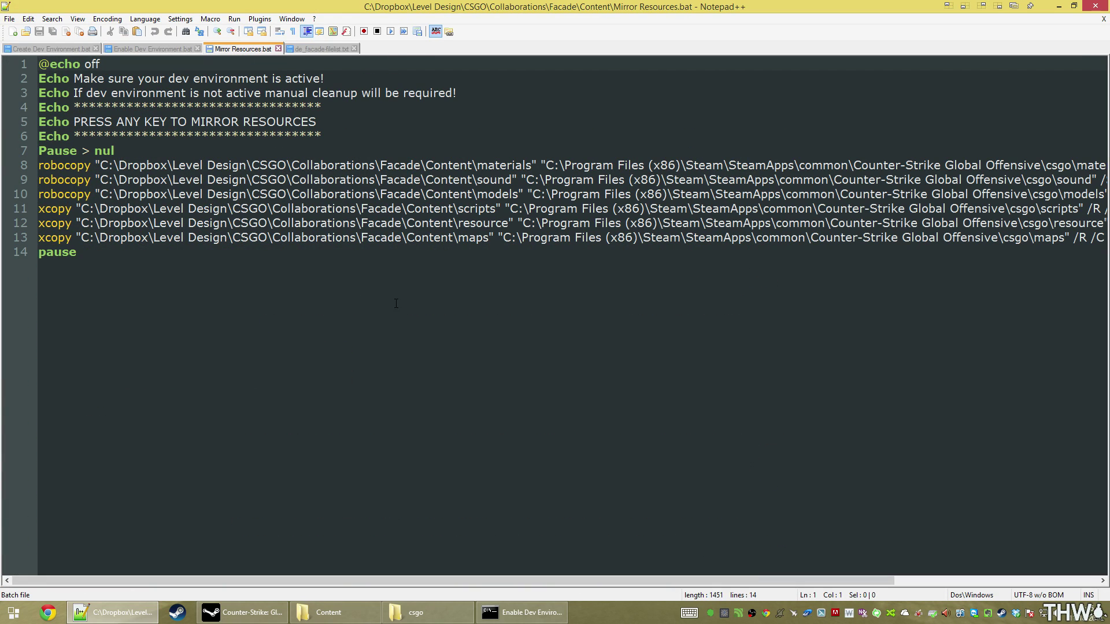
{"action": "left_click", "coordinate": [115, 612]}
{"action": "left_click", "coordinate": [14, 612]}
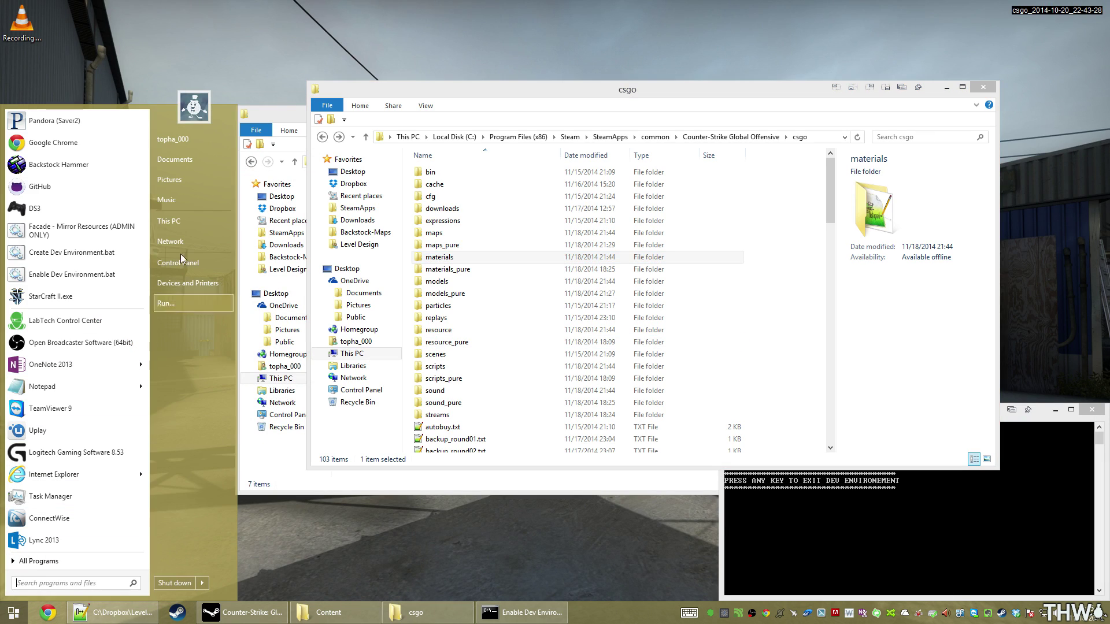
{"action": "right_click", "coordinate": [113, 231]}
{"action": "left_click", "coordinate": [151, 303]}
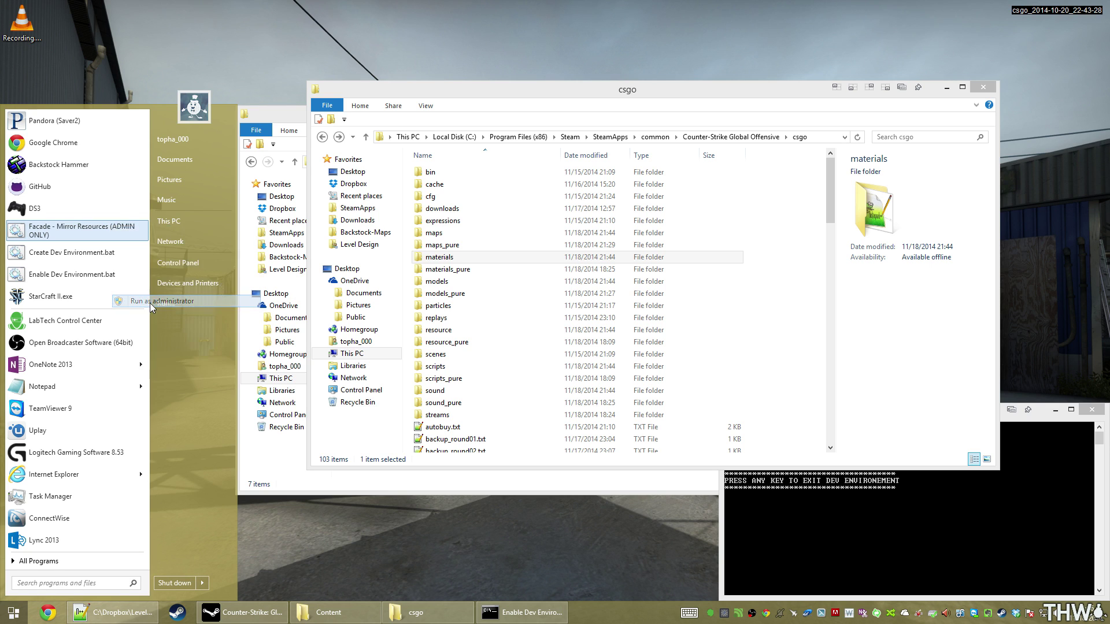
{"action": "key", "text": "Return"}
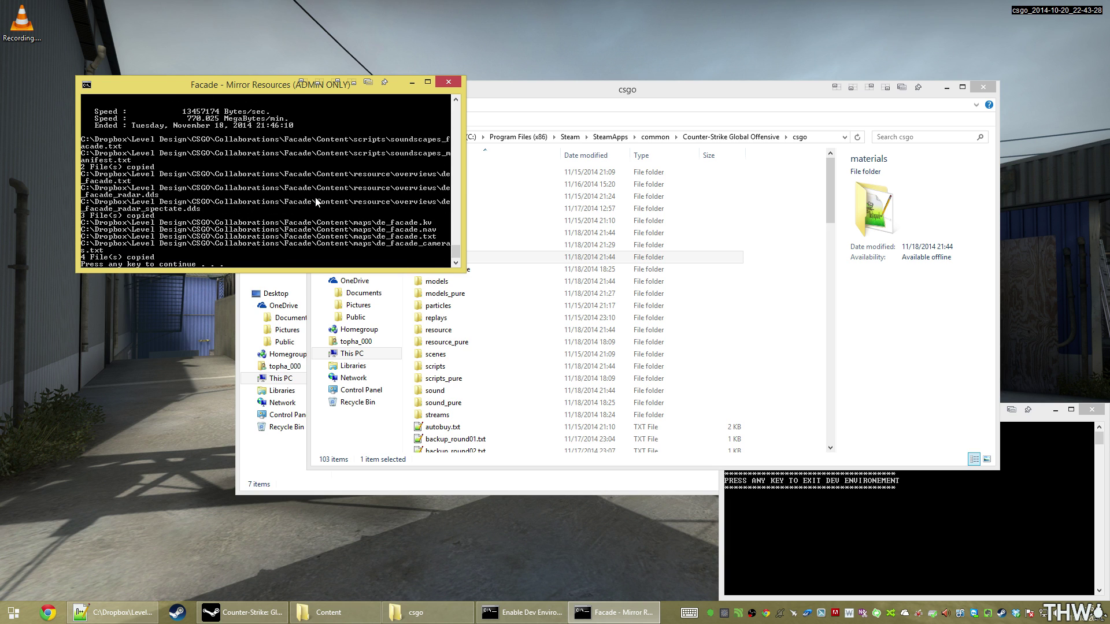
{"action": "key", "text": "Return"}
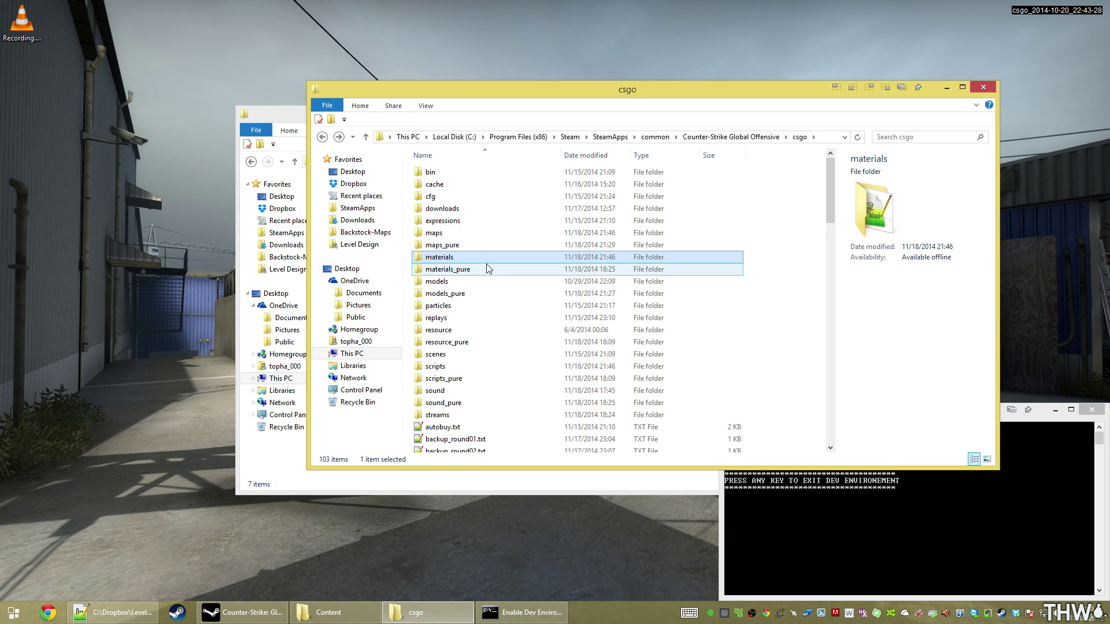
- Inspect the mirrored facade textures, such as not_a_lie.vtf and note5.vtf, in csgo\materials
{"action": "double_click", "coordinate": [482, 263]}
{"action": "double_click", "coordinate": [479, 269]}
{"action": "left_click", "coordinate": [456, 208]}
{"action": "left_click", "coordinate": [460, 269]}
{"action": "left_click", "coordinate": [463, 305]}
{"action": "left_click", "coordinate": [467, 331]}
- Go back up to the csgo folder and open materials_pure
{"action": "key", "text": "BackSpace"}
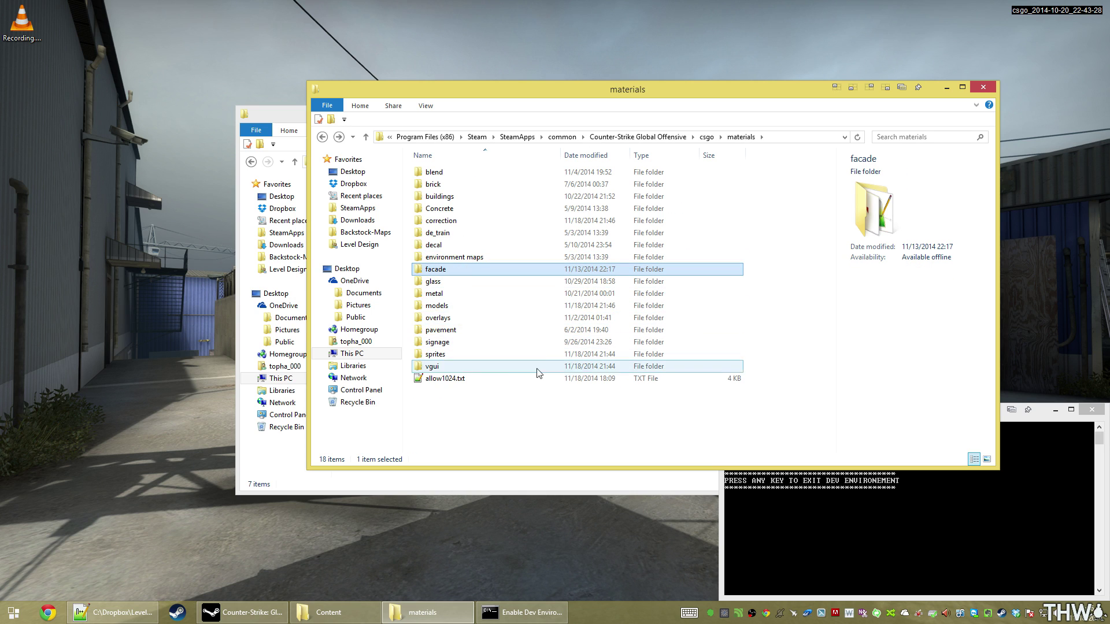
{"action": "key", "text": "BackSpace"}
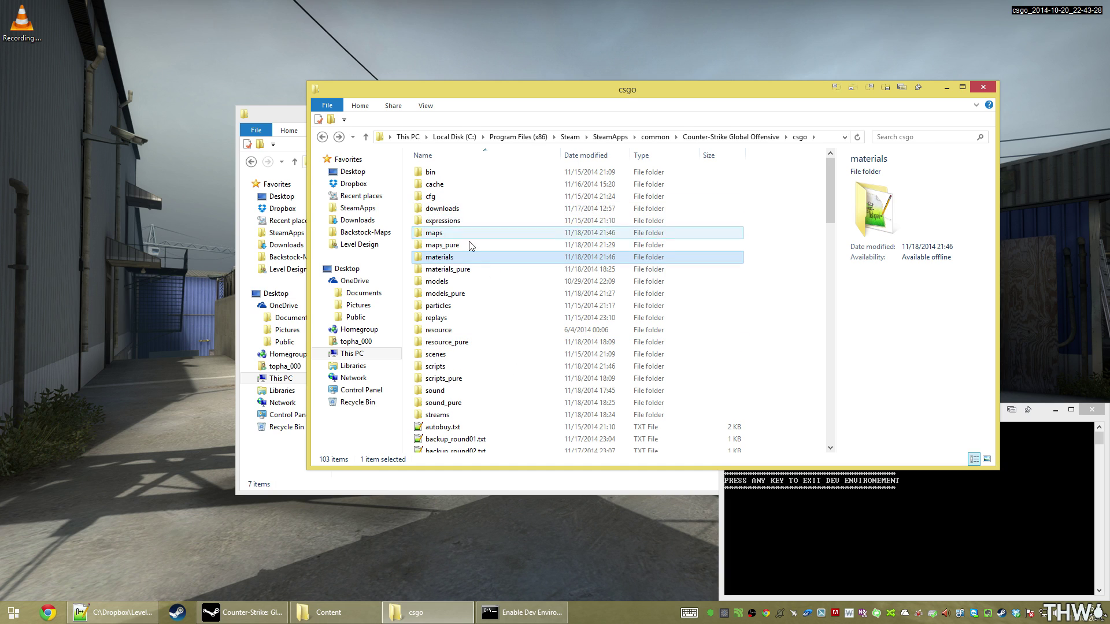
{"action": "left_click", "coordinate": [468, 270]}
{"action": "double_click", "coordinate": [471, 270]}
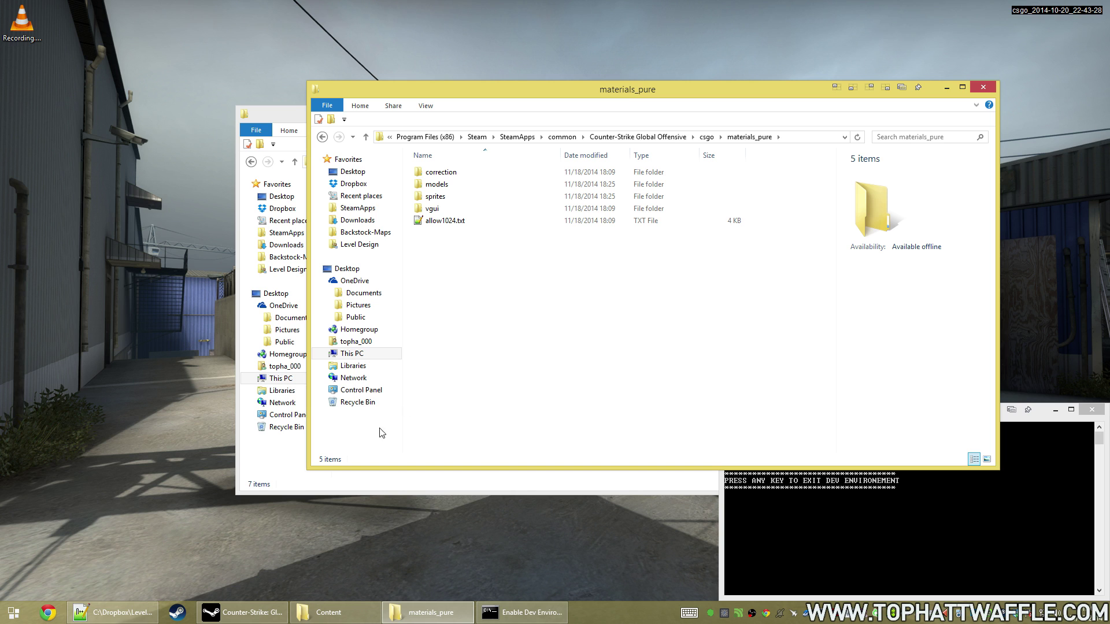
- Relaunch Hammer, open the recent de_facade.vmf, and make the Top 2D view active
{"action": "double_click", "coordinate": [552, 241]}
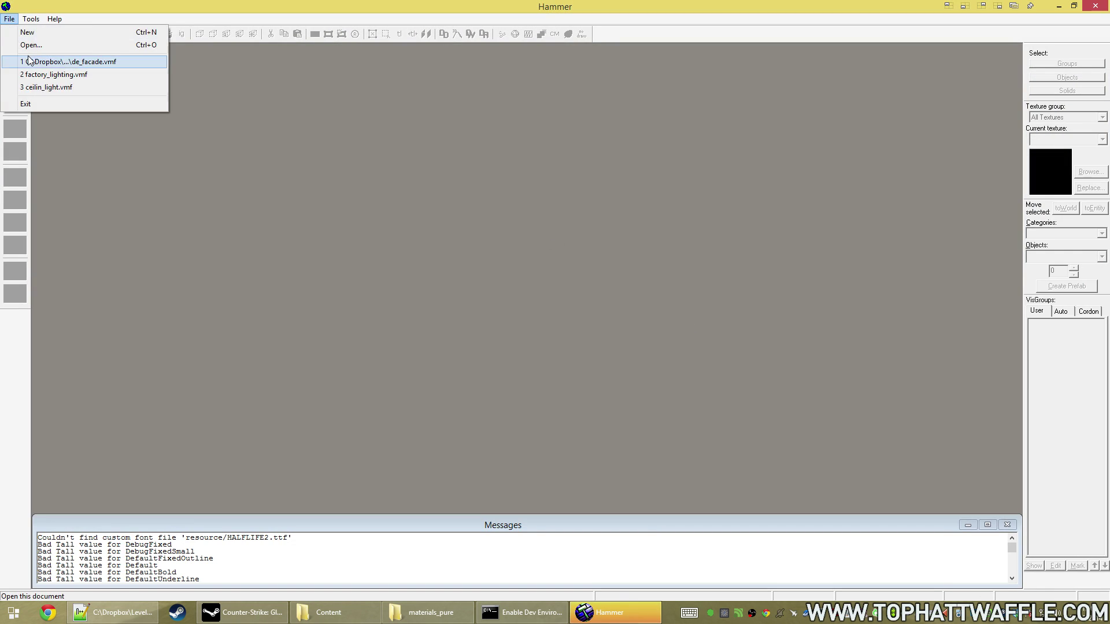
{"action": "left_click", "coordinate": [74, 59]}
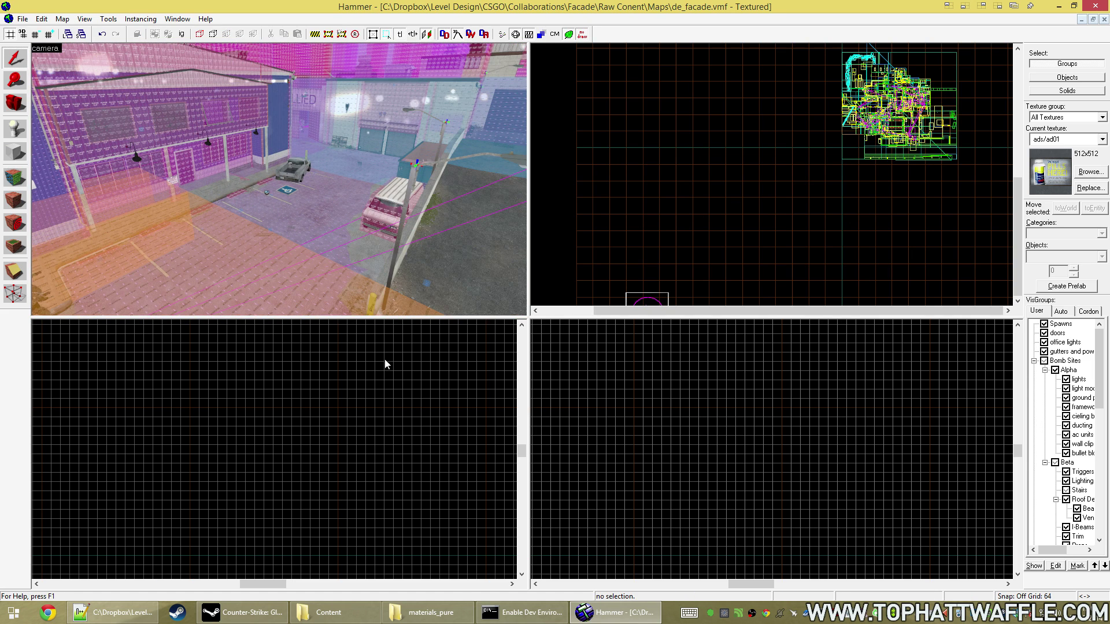
{"action": "left_click", "coordinate": [520, 612]}
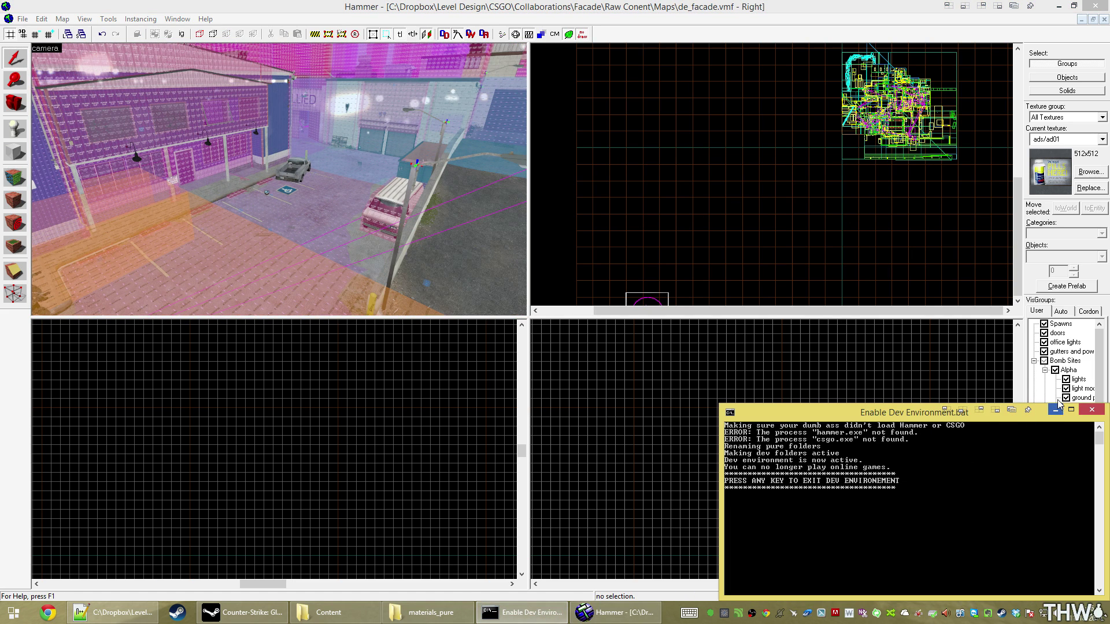
{"action": "left_click", "coordinate": [851, 237]}
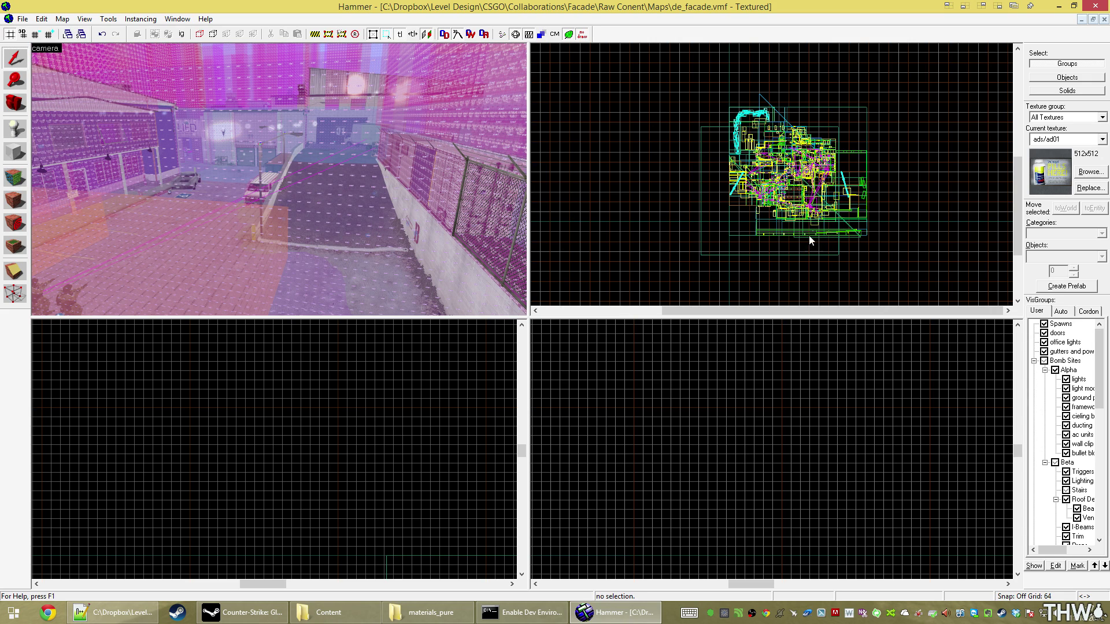
{"action": "left_click", "coordinate": [673, 206]}
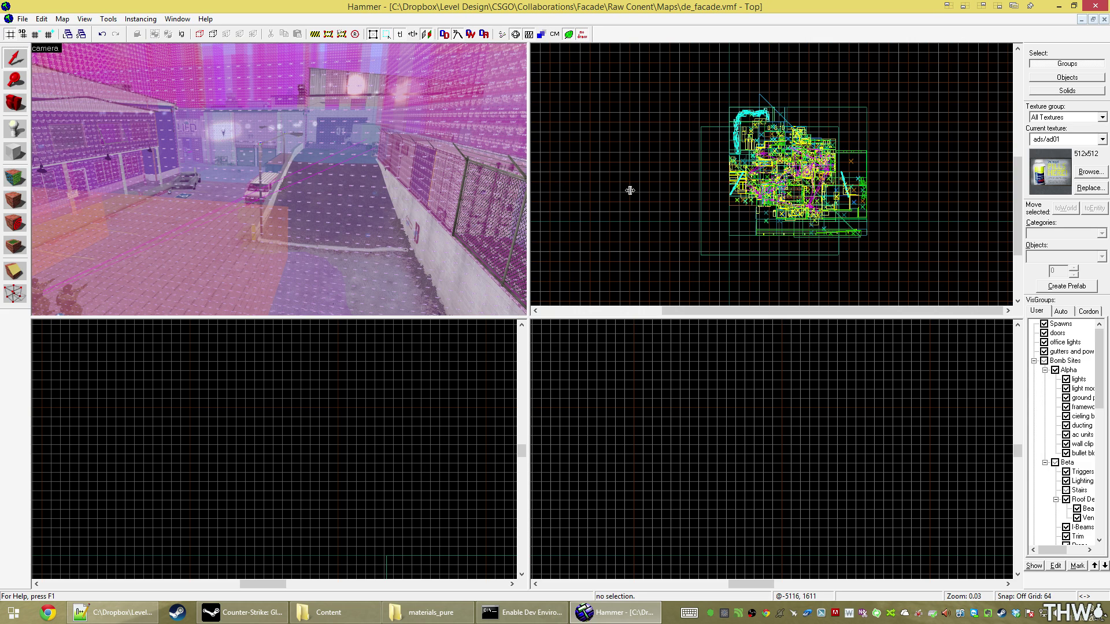
{"action": "key", "text": "alt+Tab"}
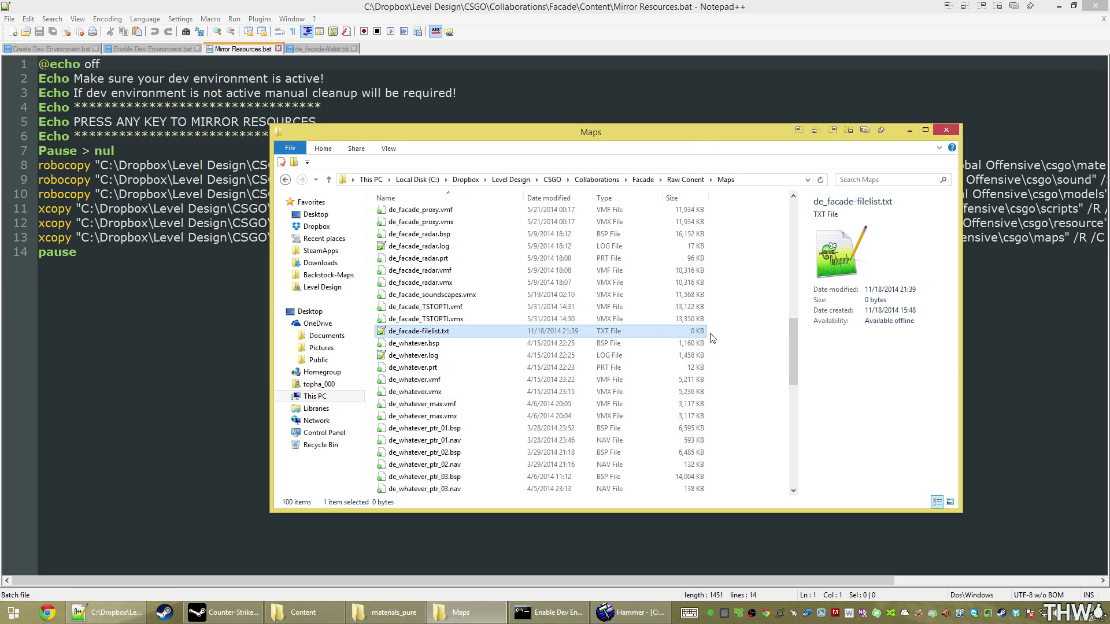
- Find de_facade-filelist.txt in the Maps folder and bring Notepad++ back to the front
{"action": "scroll", "coordinate": [751, 357], "scroll_direction": "down", "scroll_amount": 3}
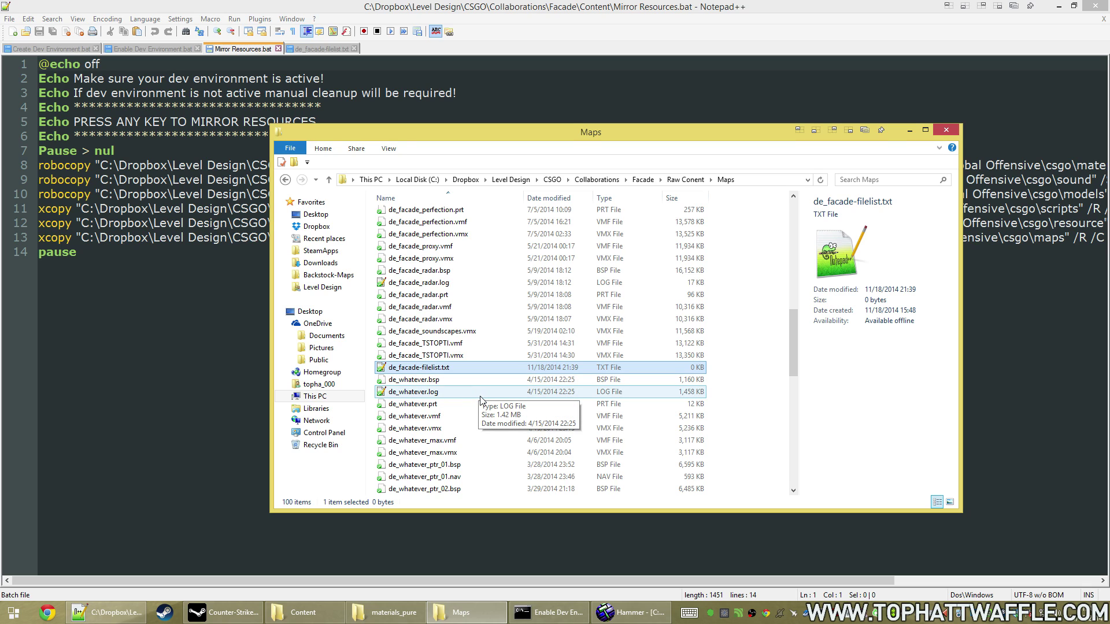
{"action": "left_click", "coordinate": [734, 384]}
{"action": "left_click", "coordinate": [64, 43]}
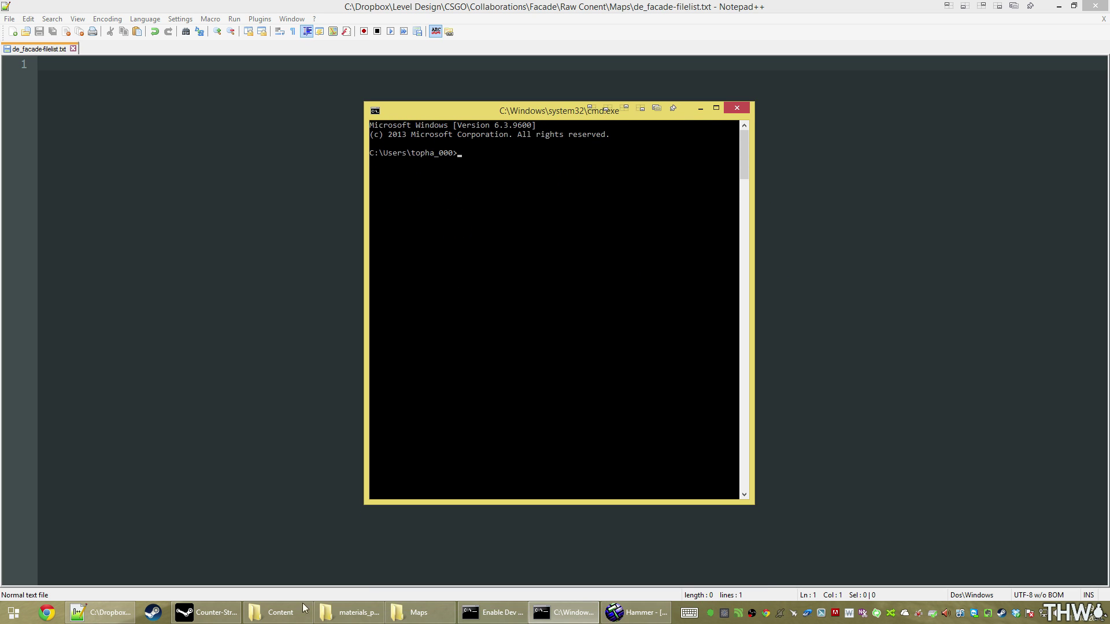
- Copy the Facade Content folder path from Explorer and cd into it in Command Prompt
{"action": "left_click", "coordinate": [278, 612]}
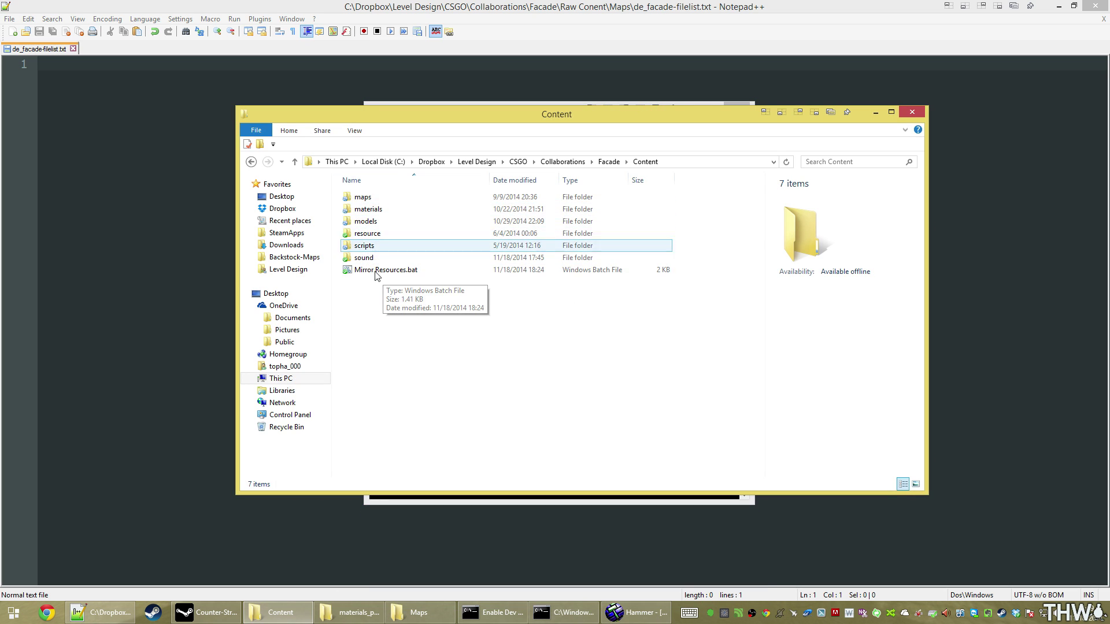
{"action": "left_click", "coordinate": [381, 221]}
{"action": "left_click", "coordinate": [707, 162]}
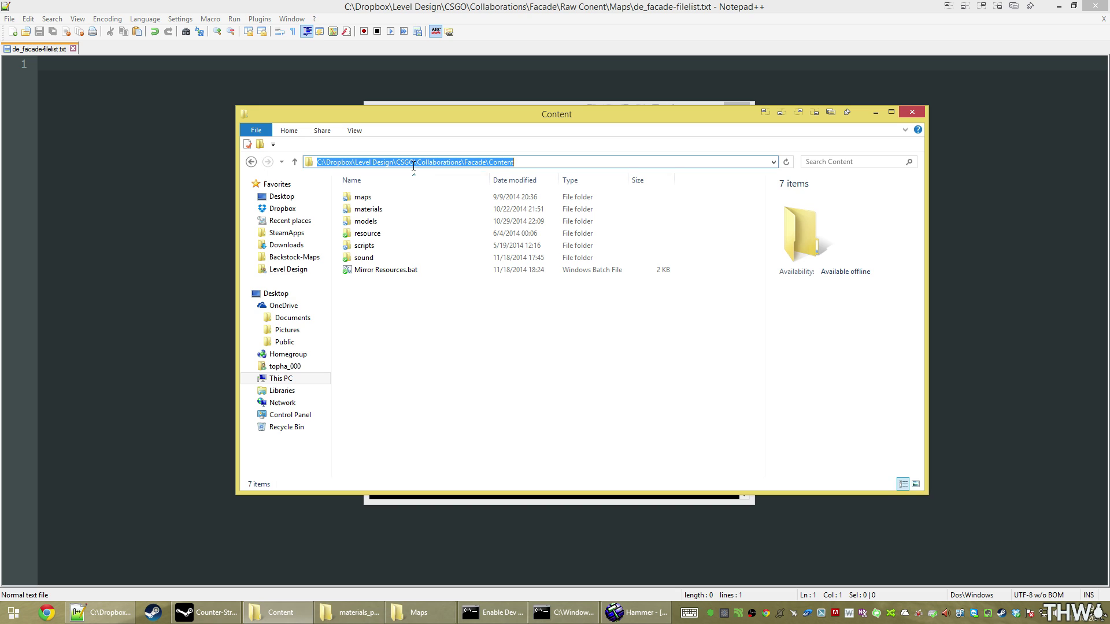
{"action": "right_click", "coordinate": [414, 166]}
{"action": "left_click", "coordinate": [336, 203]}
{"action": "left_click", "coordinate": [380, 103]}
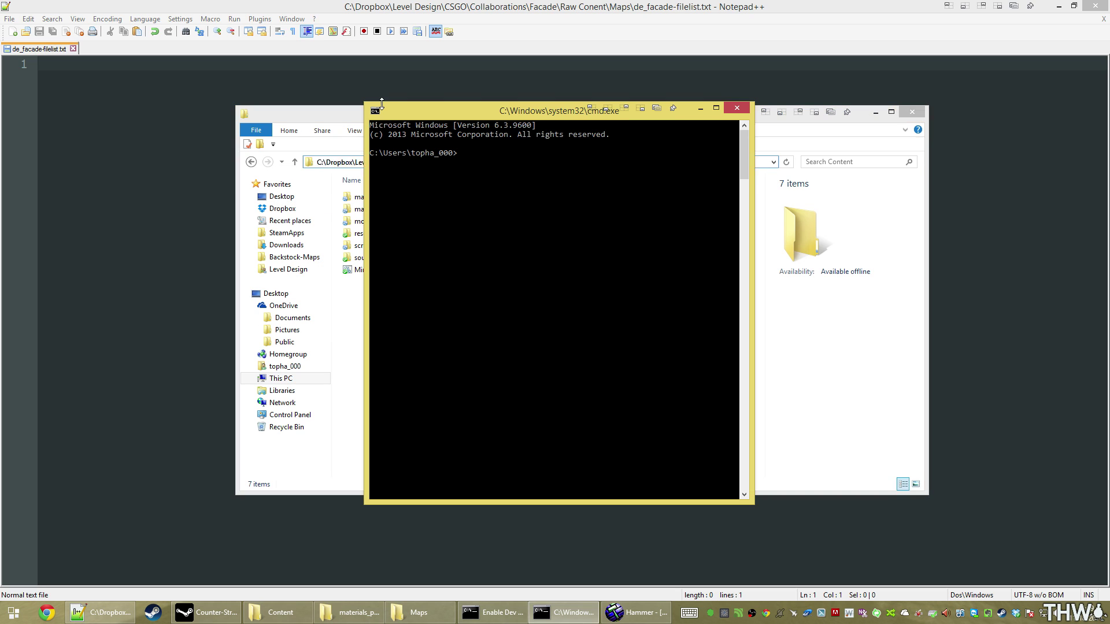
{"action": "left_click", "coordinate": [549, 229]}
{"action": "left_click", "coordinate": [622, 255]}
{"action": "right_click", "coordinate": [497, 155]}
{"action": "type", "text": "\""}
{"action": "key", "text": "Return"}
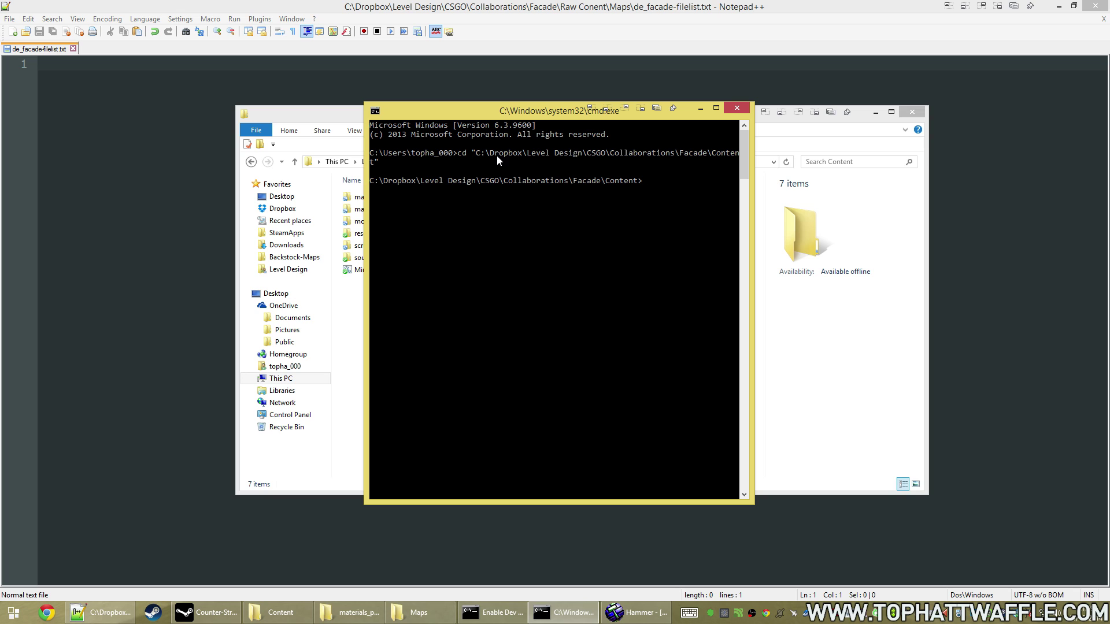
- Run dir /A:-D /S /B > e:\test.txt to list every Content file
{"action": "left_click_drag", "start_coordinate": [551, 108], "coordinate": [357, 132]}
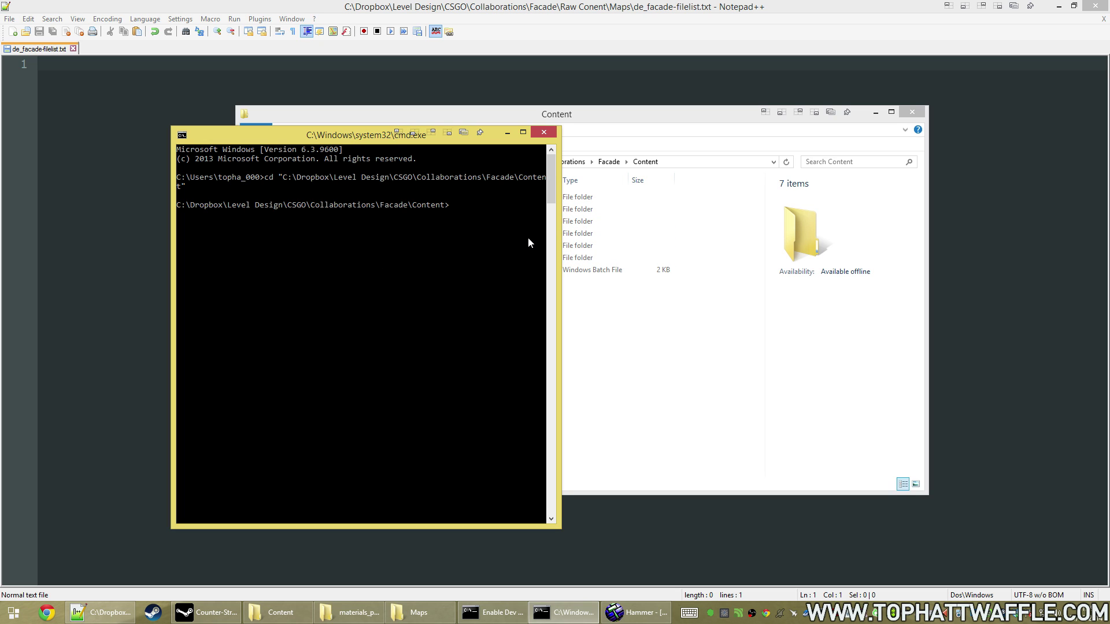
{"action": "type", "text": "dir"}
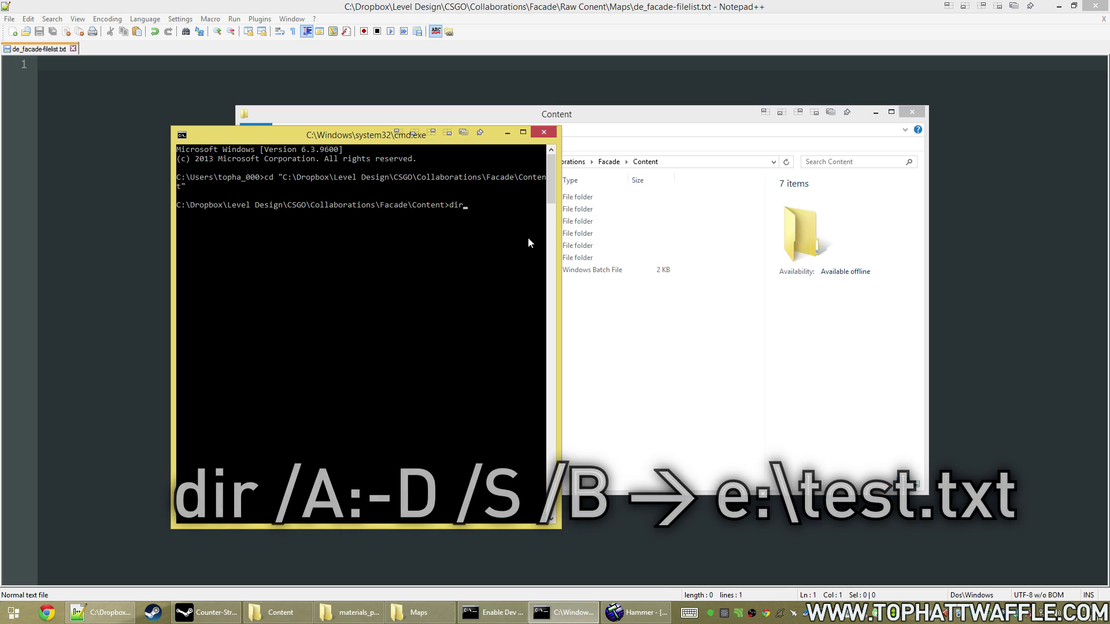
{"action": "type", "text": " /"}
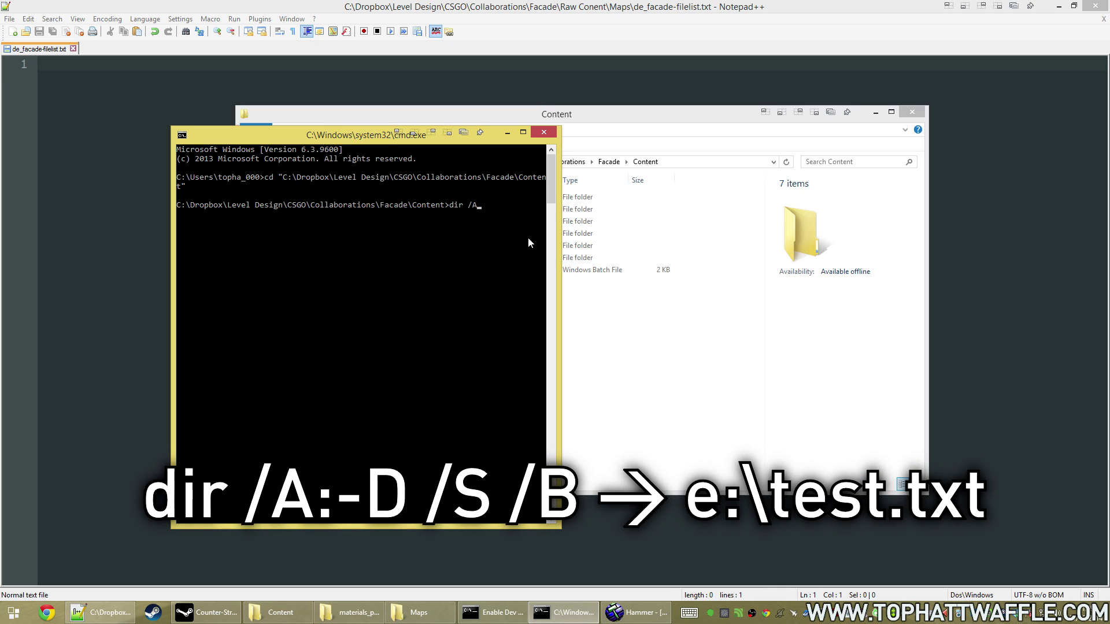
{"action": "type", "text": "A:"}
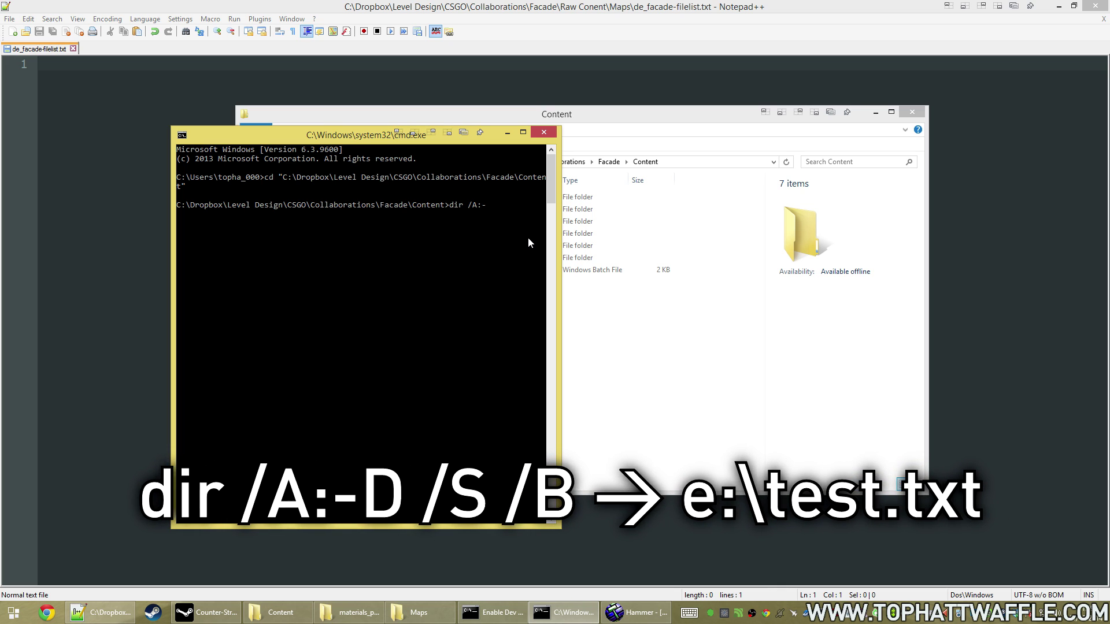
{"action": "type", "text": "-D /S /B"}
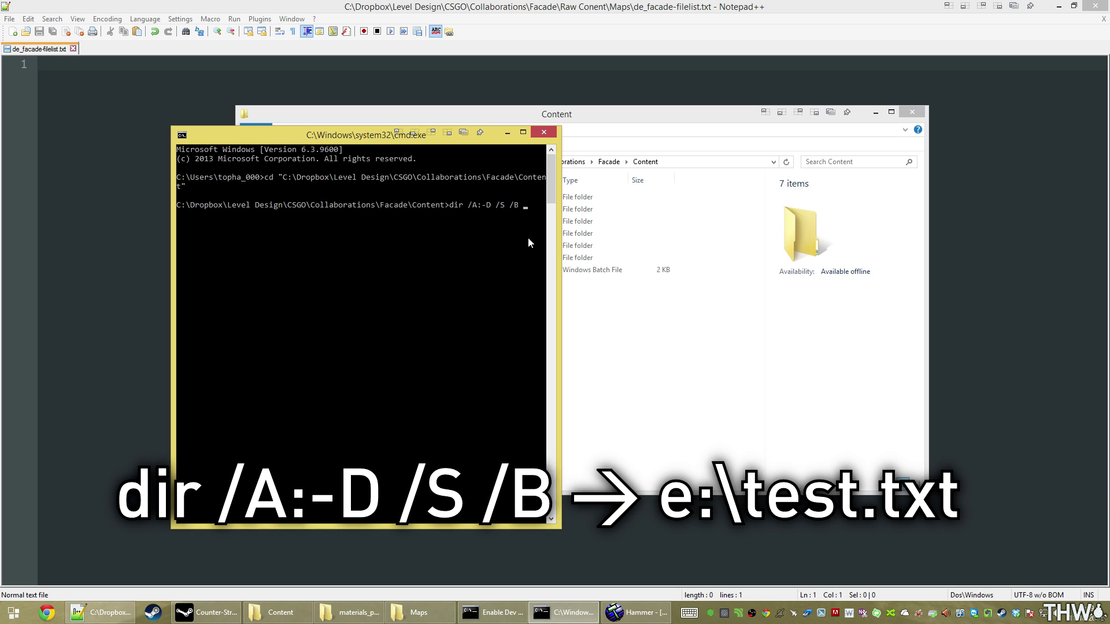
{"action": "type", "text": "> e:\\"}
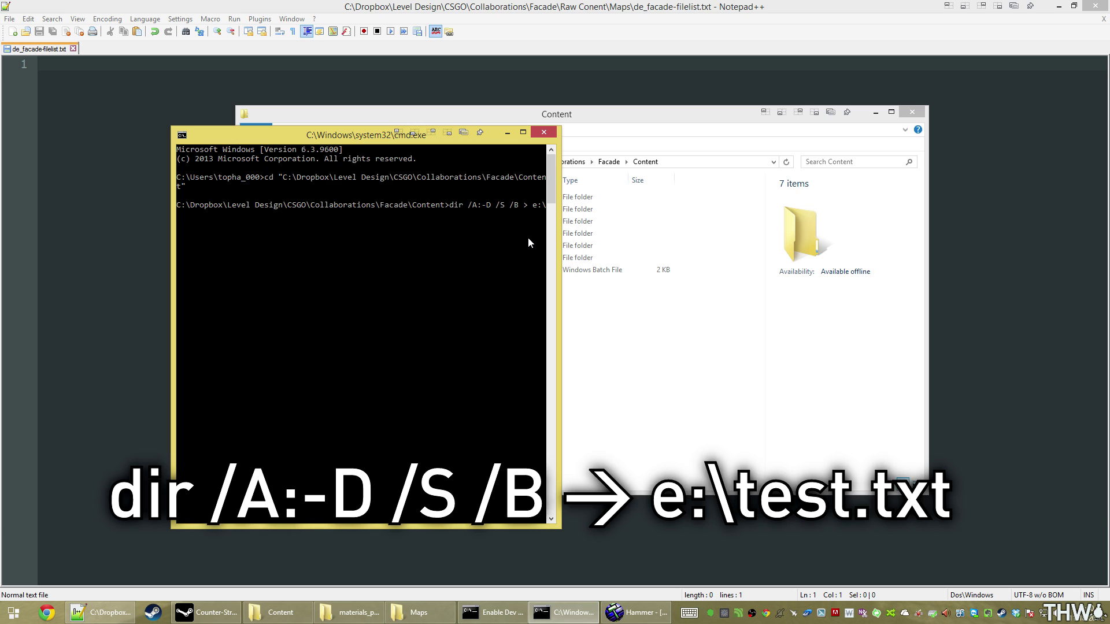
{"action": "type", "text": "tes"}
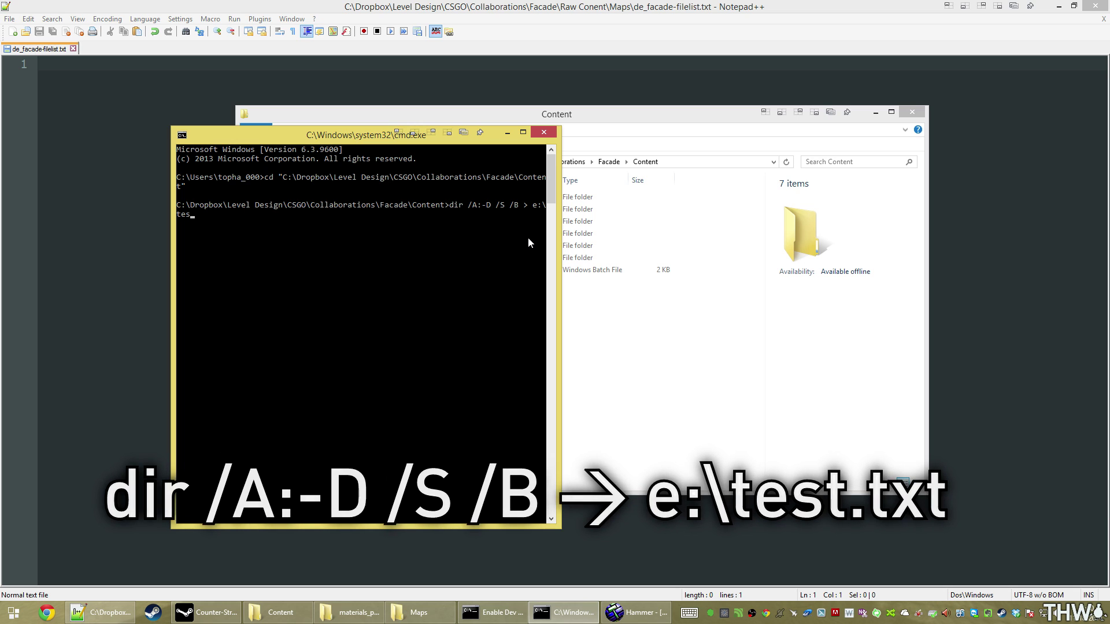
{"action": "type", "text": "t.txt"}
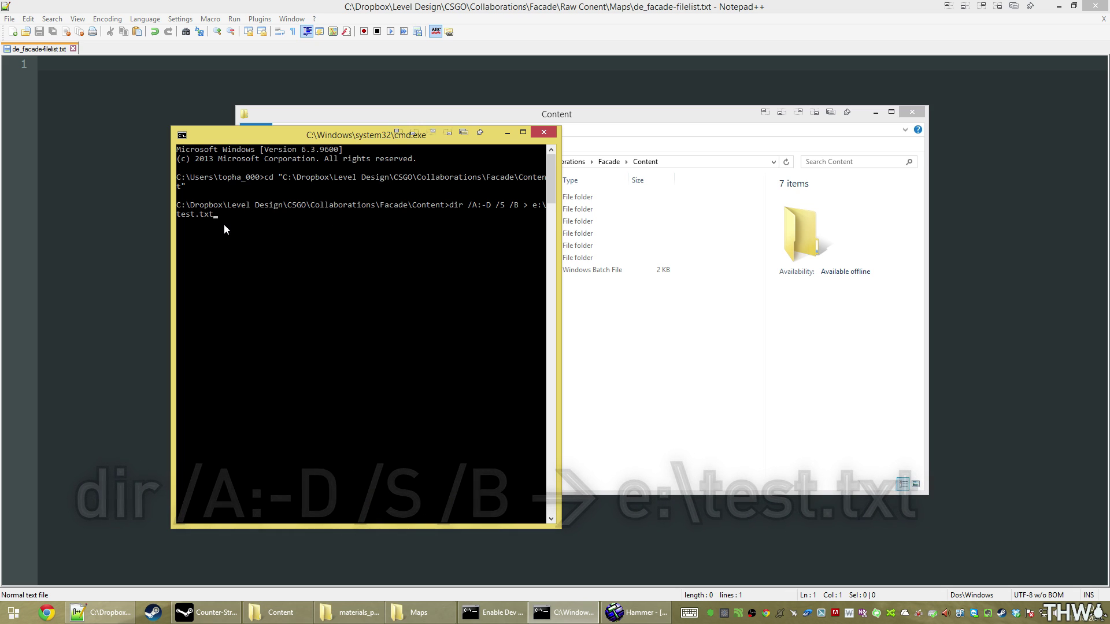
{"action": "key", "text": "Return"}
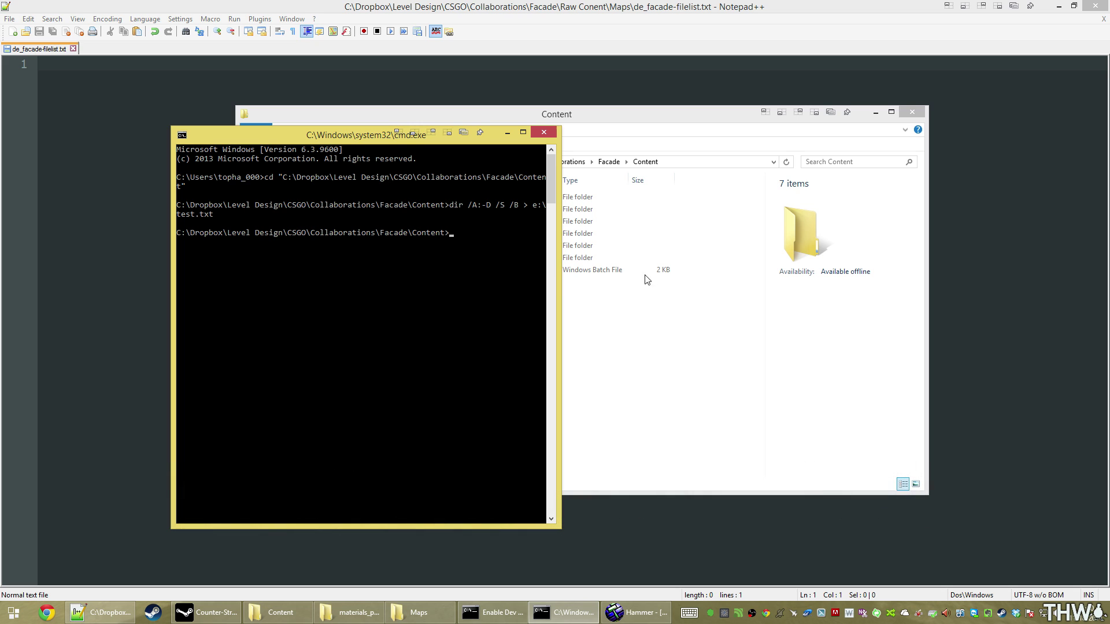
- Open E:\test.txt from This PC in Notepad++ and scroll through its listing
{"action": "key", "text": "super+e"}
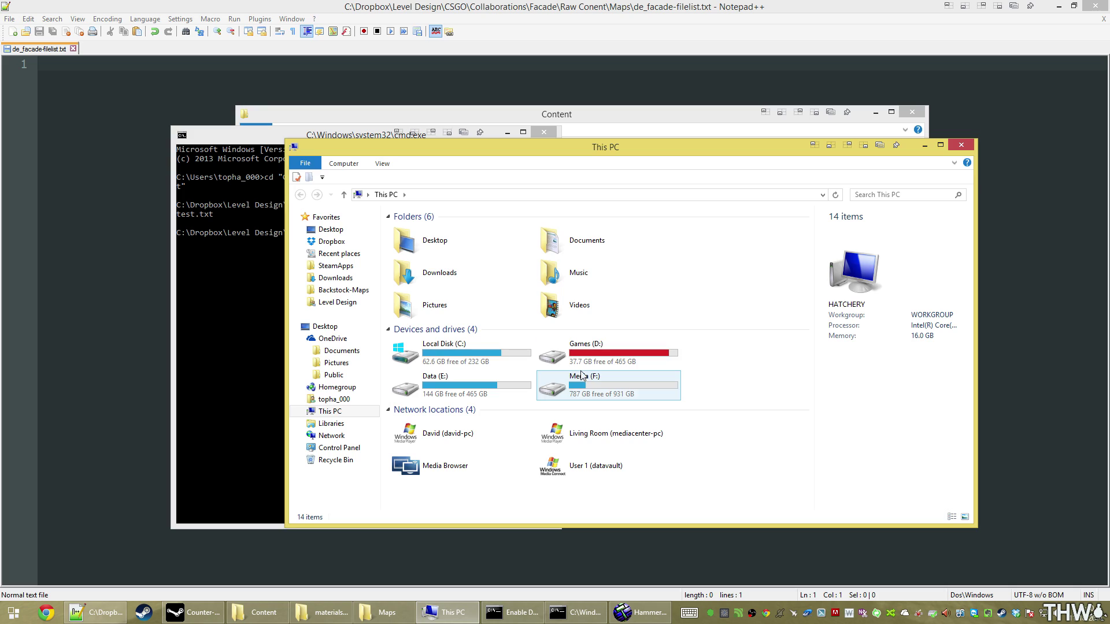
{"action": "double_click", "coordinate": [587, 383]}
{"action": "double_click", "coordinate": [522, 336]}
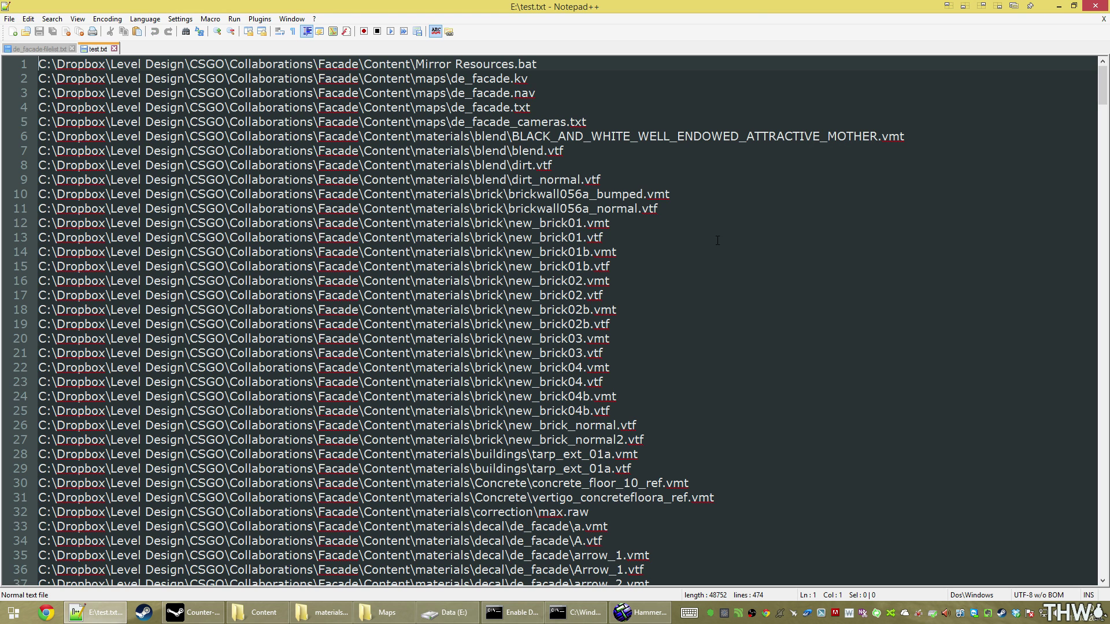
{"action": "scroll", "coordinate": [718, 240], "scroll_direction": "down", "scroll_amount": 20}
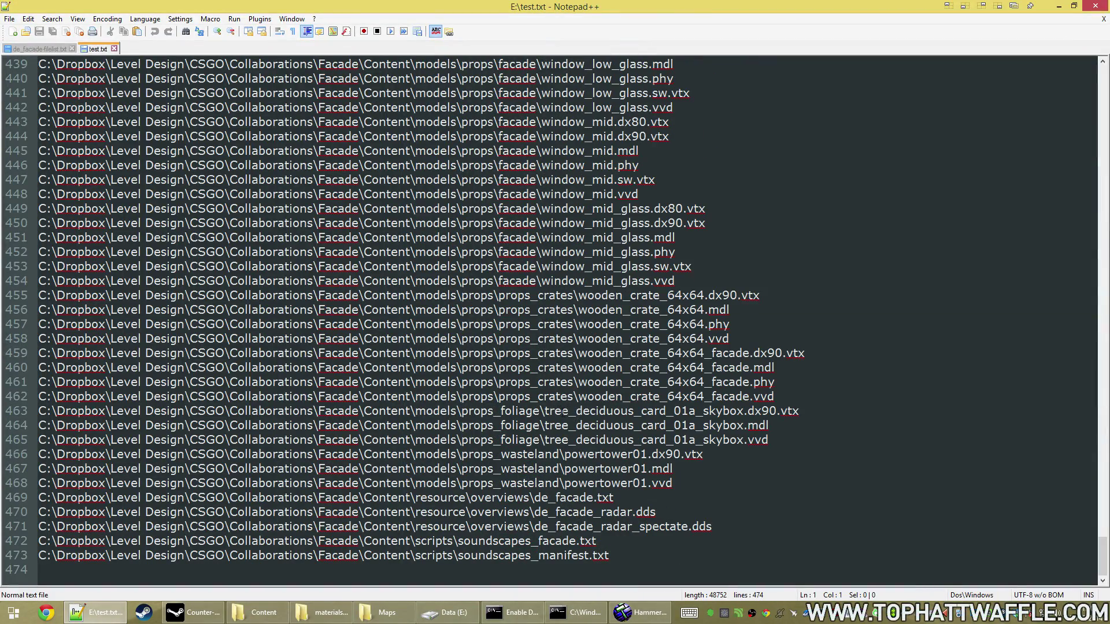
{"action": "scroll", "coordinate": [552, 409], "scroll_direction": "up", "scroll_amount": 20}
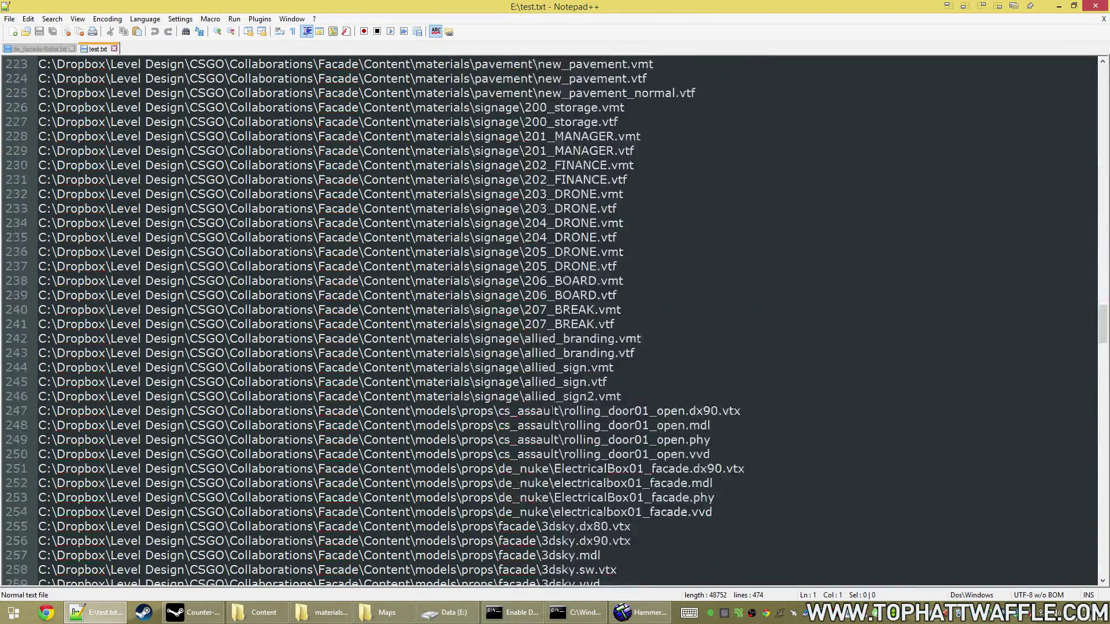
{"action": "scroll", "coordinate": [543, 398], "scroll_direction": "down", "scroll_amount": 20}
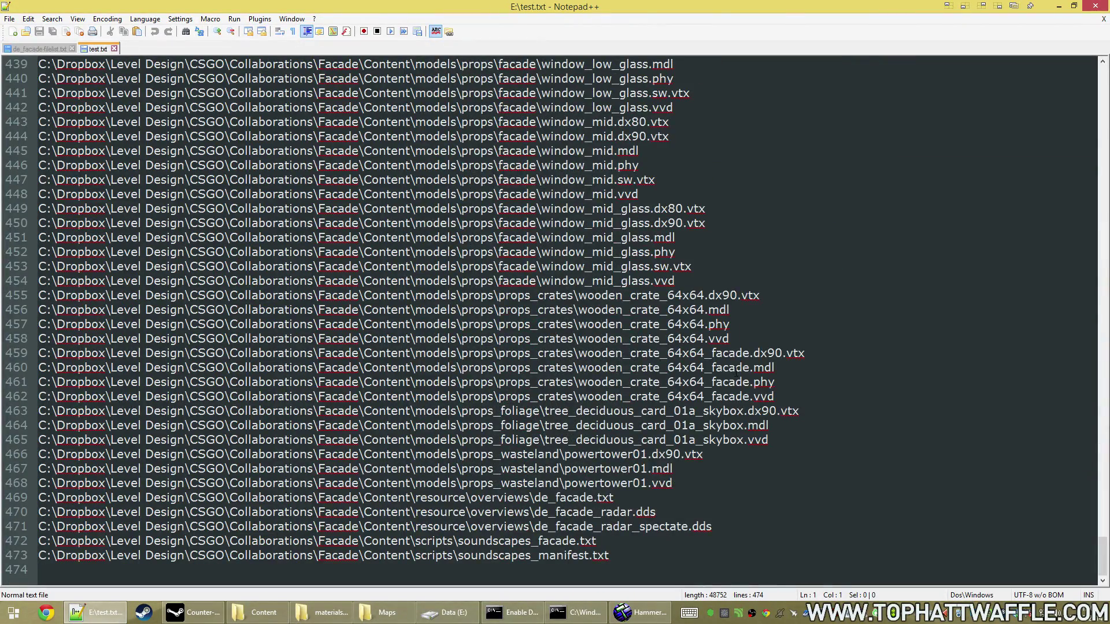
{"action": "left_click_drag", "start_coordinate": [1098, 542], "coordinate": [954, 66]}
- Copy the whole test.txt listing into the de_facade-filelist.txt document
{"action": "left_click", "coordinate": [773, 283]}
{"action": "key", "text": "ctrl+a"}
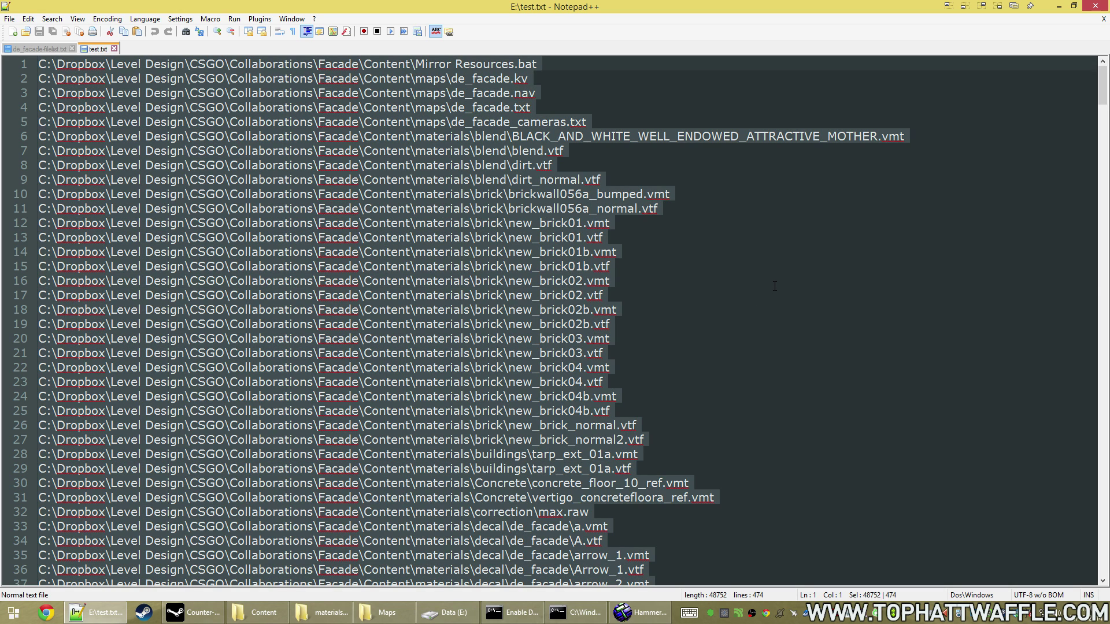
{"action": "left_click", "coordinate": [44, 51]}
{"action": "key", "text": "ctrl+v"}
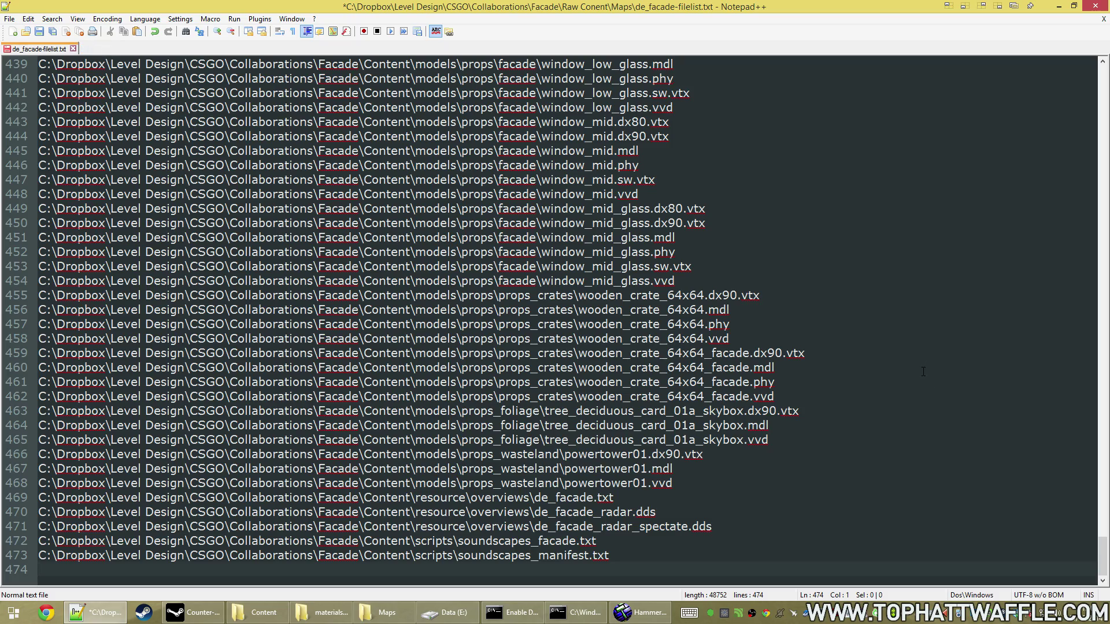
- Delete the Mirror Resources.bat line so the list begins with the de_facade.kv path
{"action": "left_click_drag", "start_coordinate": [1077, 554], "coordinate": [1075, 58]}
{"action": "scroll", "coordinate": [506, 78], "scroll_direction": "up", "scroll_amount": 20}
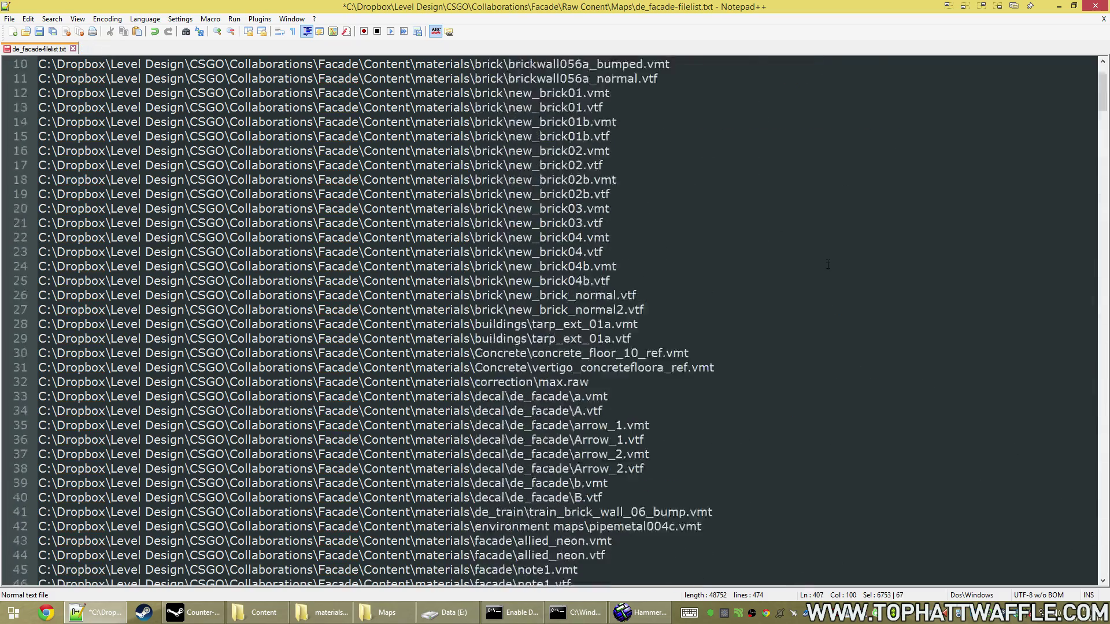
{"action": "left_click_drag", "start_coordinate": [567, 64], "coordinate": [37, 64]}
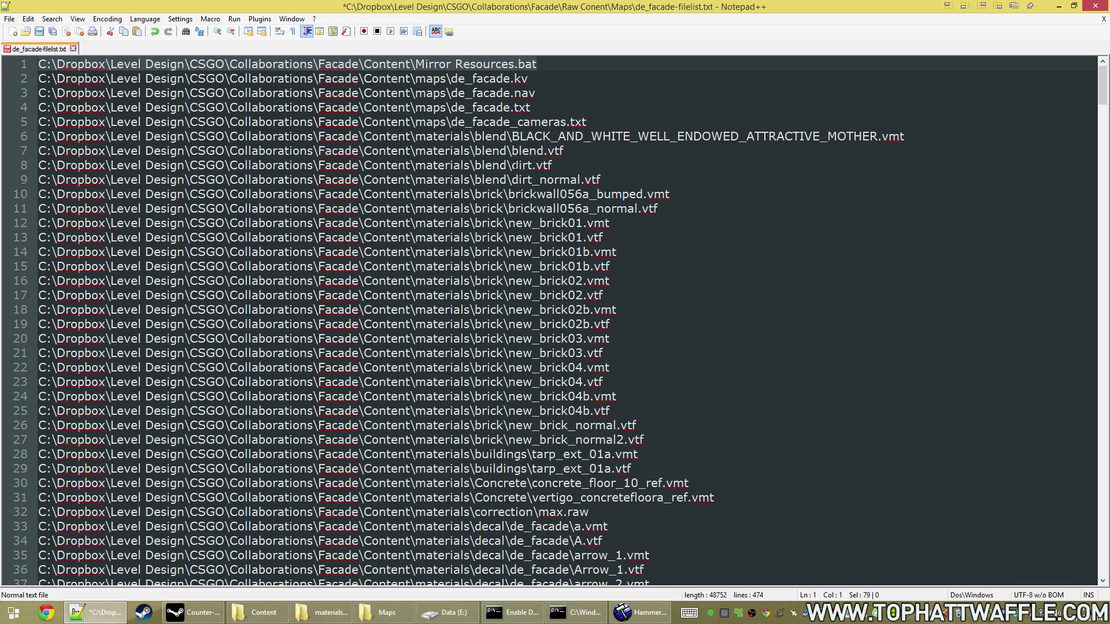
{"action": "key", "text": "Delete"}
{"action": "key", "text": "Delete"}
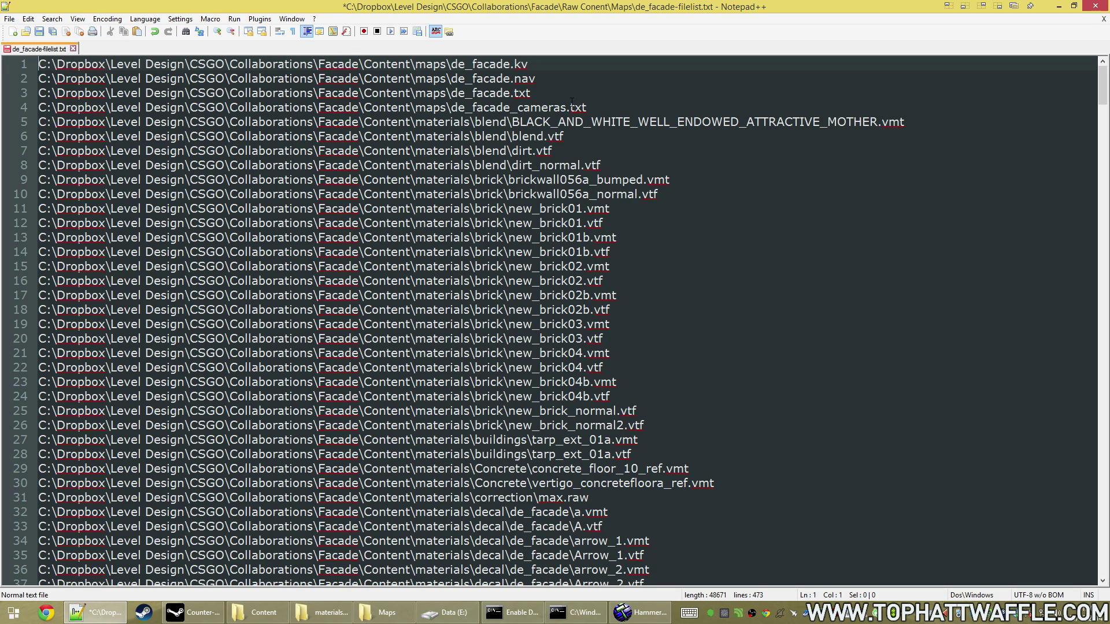
{"action": "left_click", "coordinate": [574, 64]}
- Start recording a macro and duplicate the first path above itself
{"action": "left_click", "coordinate": [217, 27]}
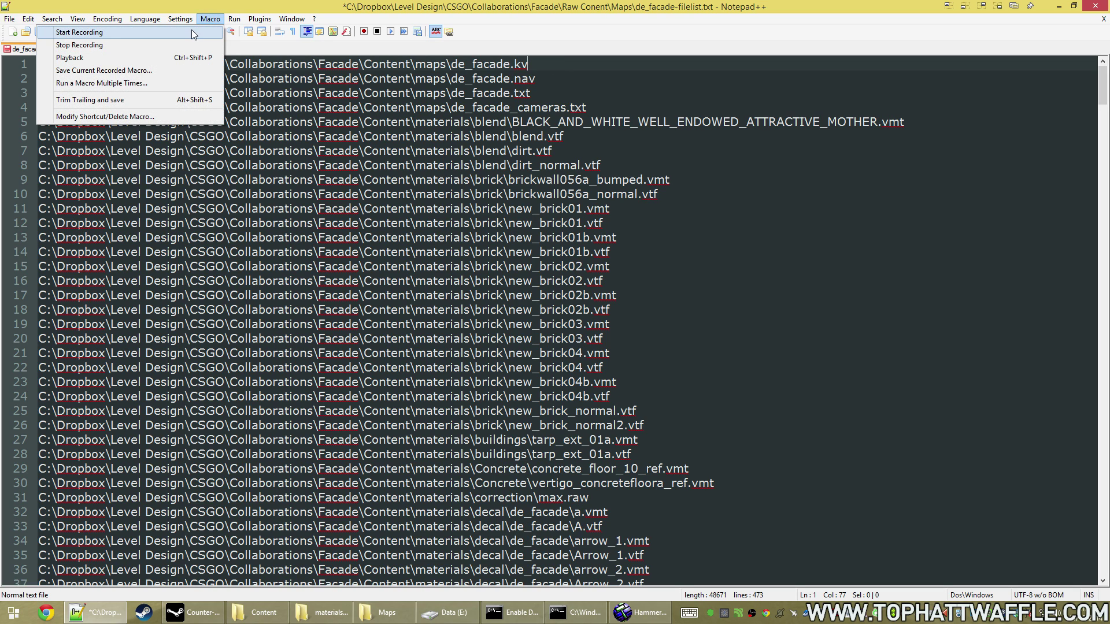
{"action": "left_click", "coordinate": [192, 30]}
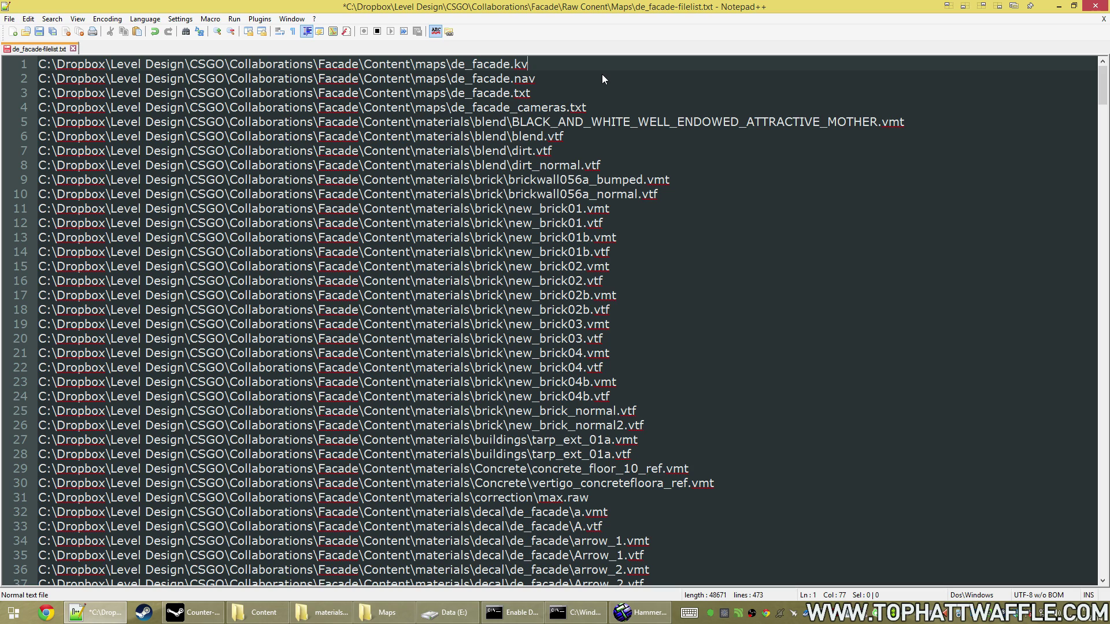
{"action": "key", "text": "shift+Home"}
{"action": "key", "text": "ctrl+c"}
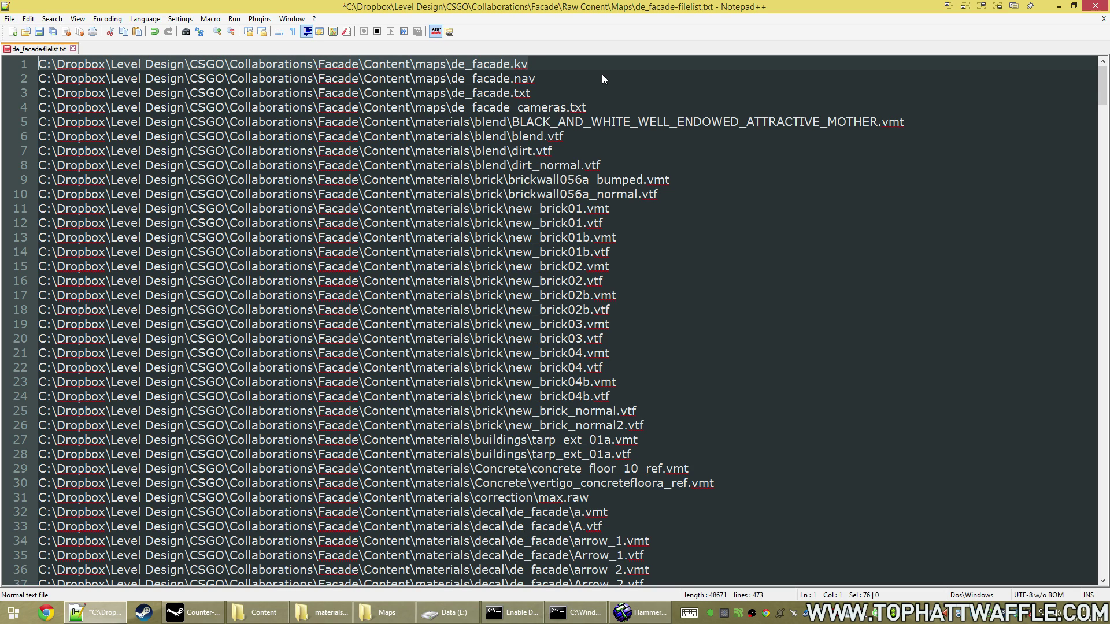
{"action": "key", "text": "Left"}
{"action": "key", "text": "Return"}
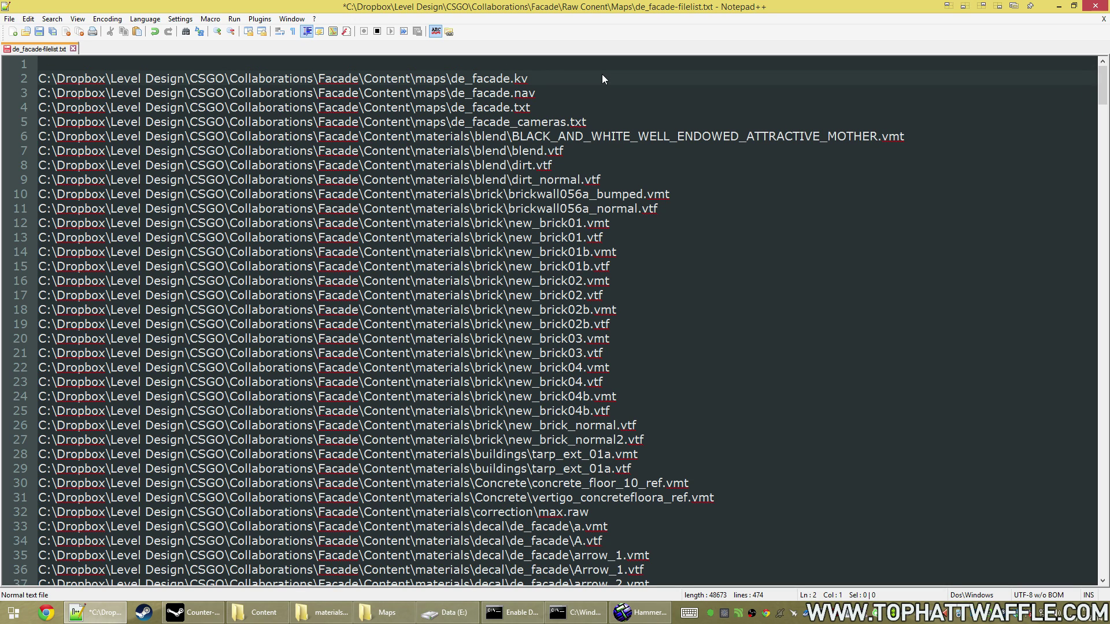
{"action": "key", "text": "ctrl+v"}
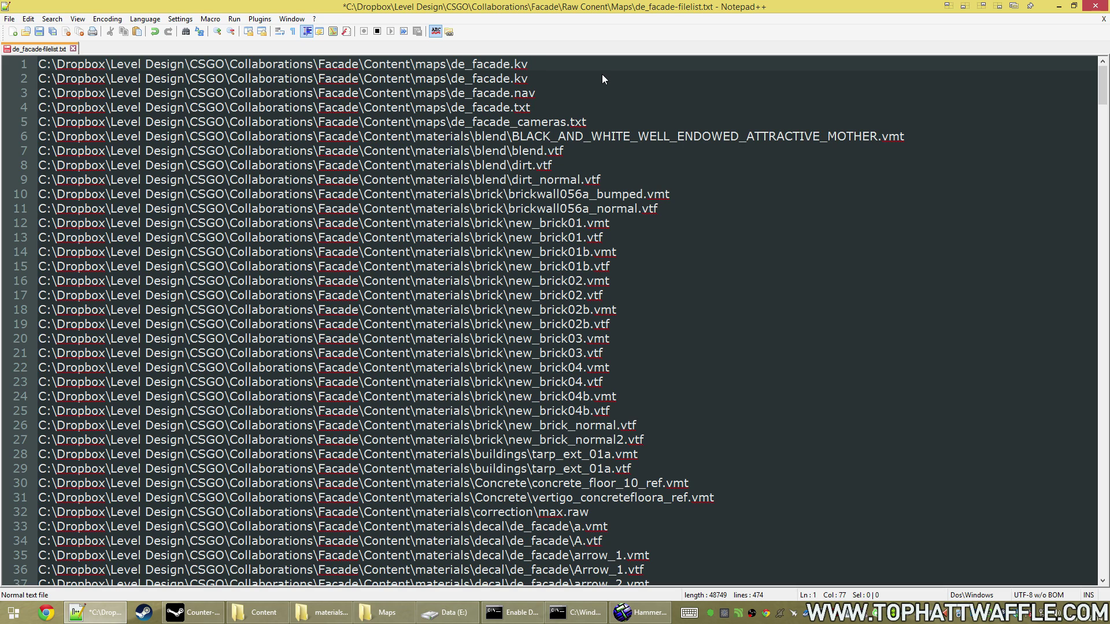
- Trim the new line 1 to maps\de_facade.kv and move to the next path's end
{"action": "key", "text": "Home"}
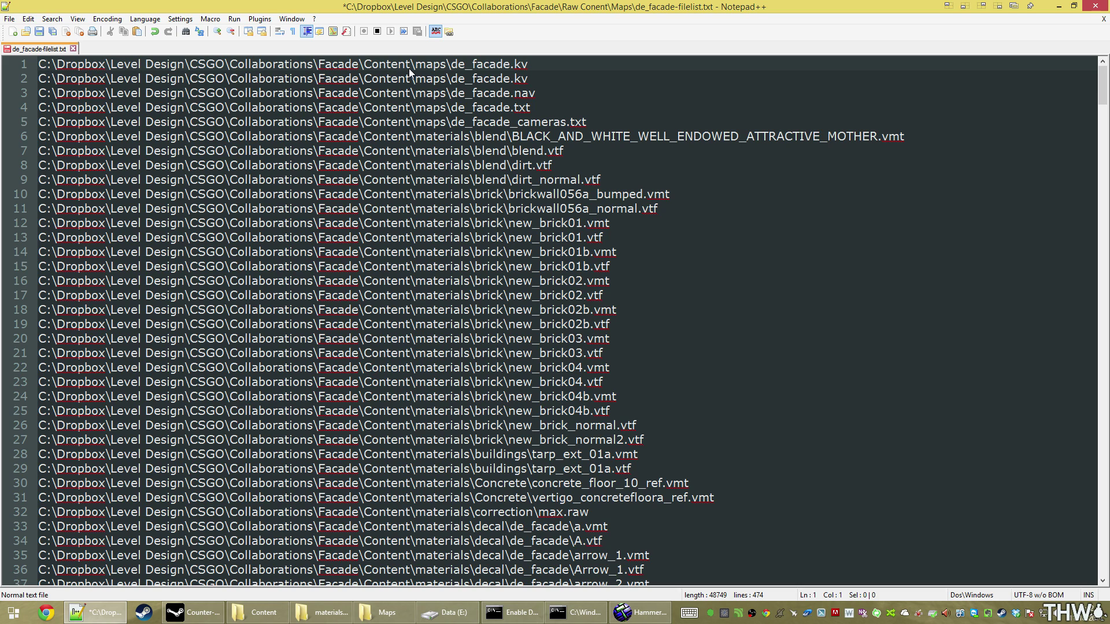
{"action": "key", "text": "Delete"}
{"action": "key", "text": "Delete"}
{"action": "key", "text": "Delete"}
{"action": "key", "text": "Delete"}
{"action": "key", "text": "Delete"}
{"action": "key", "text": "Delete"}
{"action": "key", "text": "Delete"}
{"action": "key", "text": "Delete"}
{"action": "key", "text": "Delete"}
{"action": "key", "text": "Delete"}
{"action": "key", "text": "Delete"}
{"action": "key", "text": "Delete"}
{"action": "key", "text": "Delete"}
{"action": "key", "text": "Delete"}
{"action": "key", "text": "Delete"}
{"action": "key", "text": "Delete"}
{"action": "key", "text": "Delete"}
{"action": "key", "text": "Delete"}
{"action": "key", "text": "Delete"}
{"action": "key", "text": "Delete"}
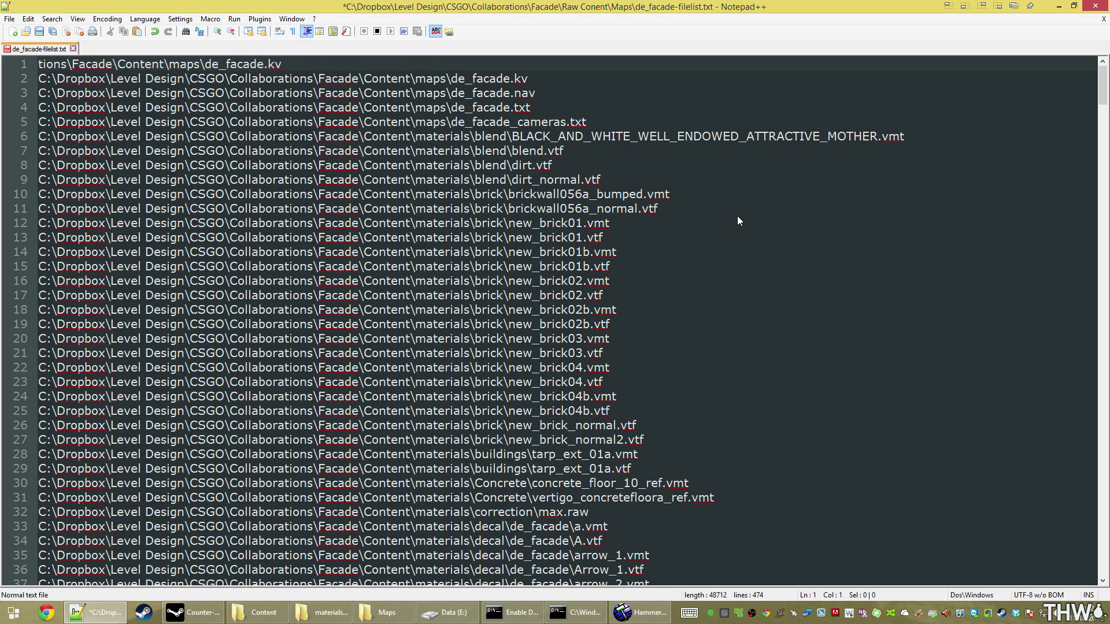
{"action": "key", "text": "Delete"}
{"action": "key", "text": "Delete"}
{"action": "key", "text": "Delete"}
{"action": "key", "text": "Delete"}
{"action": "key", "text": "Delete"}
{"action": "key", "text": "Delete"}
{"action": "key", "text": "Delete"}
{"action": "key", "text": "Delete"}
{"action": "key", "text": "Delete"}
{"action": "key", "text": "Delete"}
{"action": "key", "text": "Delete"}
{"action": "key", "text": "Delete"}
{"action": "key", "text": "Delete"}
{"action": "key", "text": "Delete"}
{"action": "key", "text": "Delete"}
{"action": "key", "text": "Delete"}
{"action": "key", "text": "Delete"}
{"action": "key", "text": "Delete"}
{"action": "key", "text": "Delete"}
{"action": "key", "text": "Delete"}
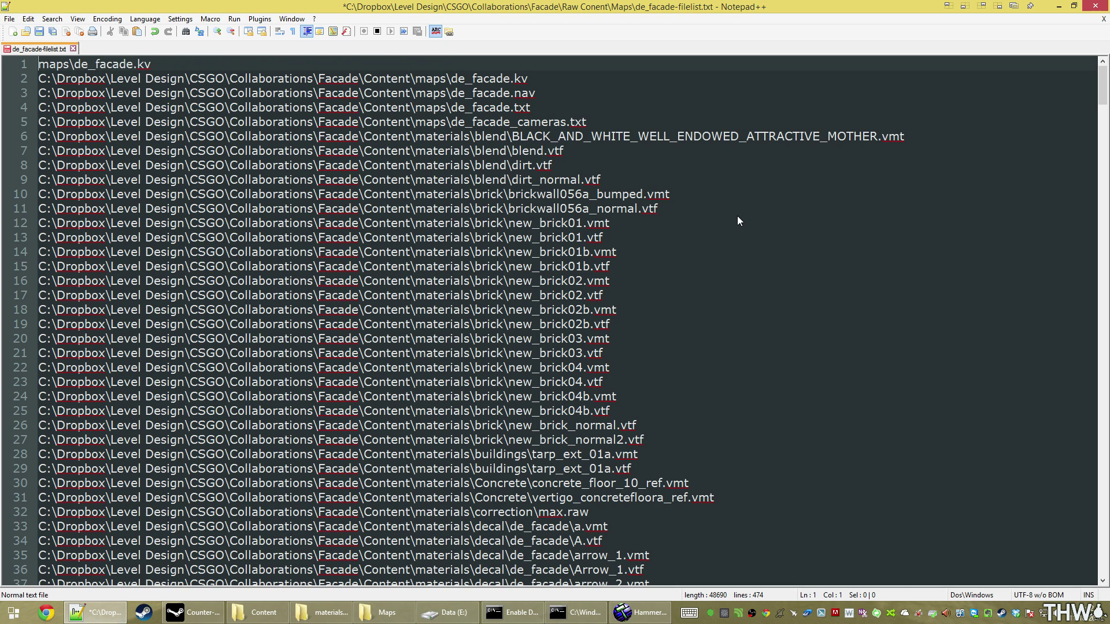
{"action": "key", "text": "Down"}
{"action": "key", "text": "End"}
{"action": "left_click", "coordinate": [210, 18]}
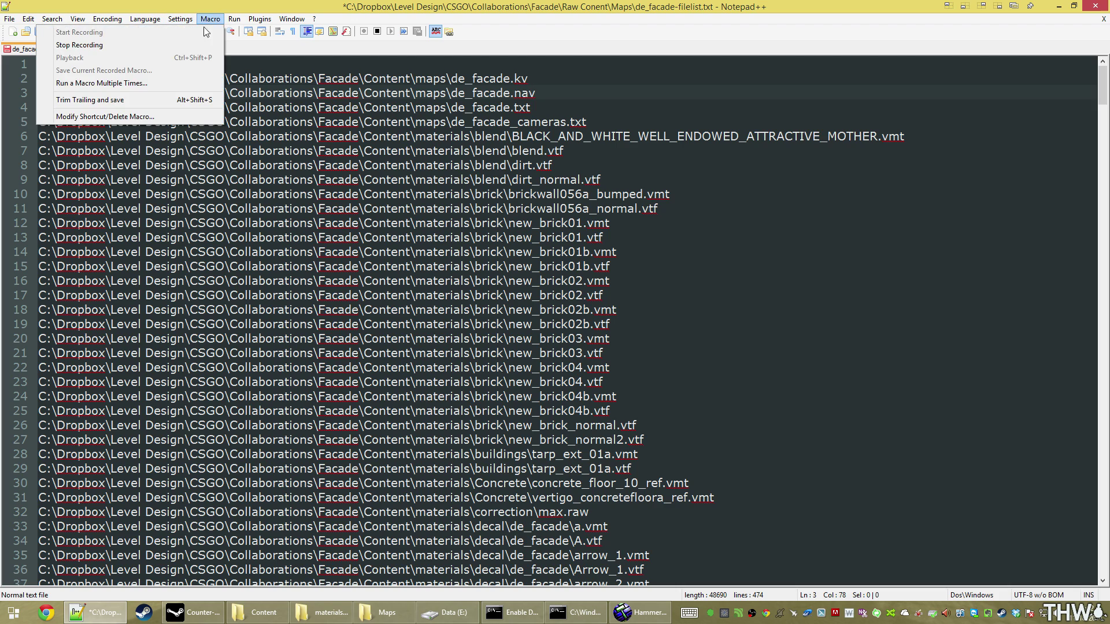
- Stop the macro recording and replay it down the remaining paths
{"action": "left_click", "coordinate": [206, 45]}
{"action": "left_click", "coordinate": [209, 19]}
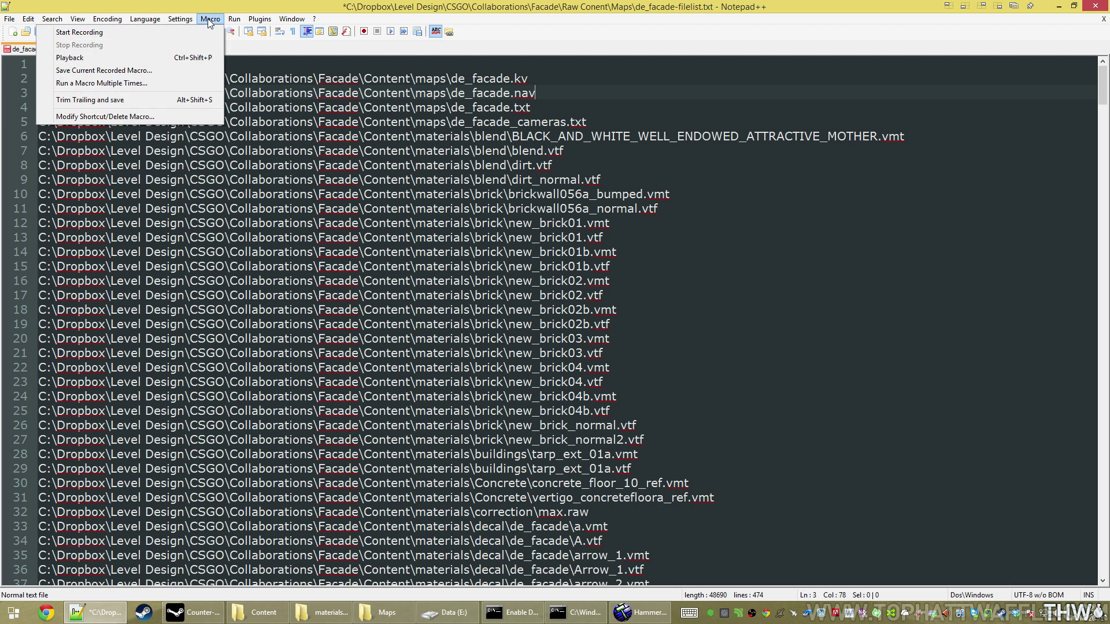
{"action": "left_click", "coordinate": [69, 57]}
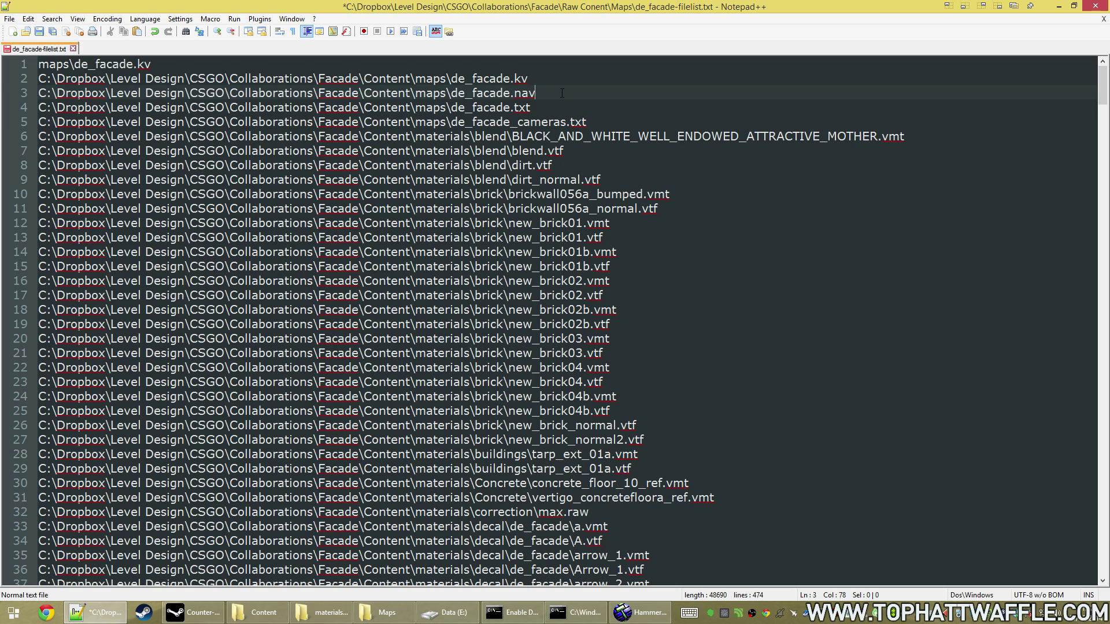
{"action": "key", "text": "ctrl+shift+p"}
{"action": "key", "text": "ctrl+shift+p"}
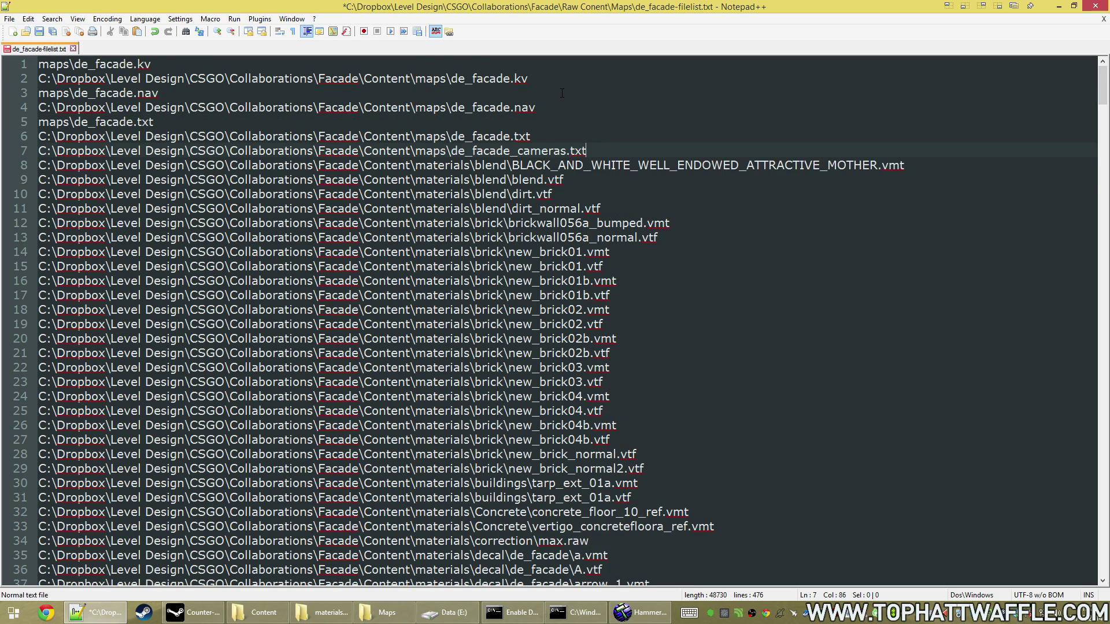
{"action": "key", "text": "ctrl+shift+p"}
{"action": "key", "text": "ctrl+shift+p"}
{"action": "key", "text": "ctrl+shift+p"}
{"action": "key", "text": "ctrl+shift+p"}
{"action": "key", "text": "ctrl+shift+p"}
{"action": "key", "text": "ctrl+shift+p"}
{"action": "key", "text": "ctrl+shift+p"}
{"action": "key", "text": "ctrl+shift+p"}
{"action": "key", "text": "ctrl+shift+p"}
{"action": "key", "text": "ctrl+shift+p"}
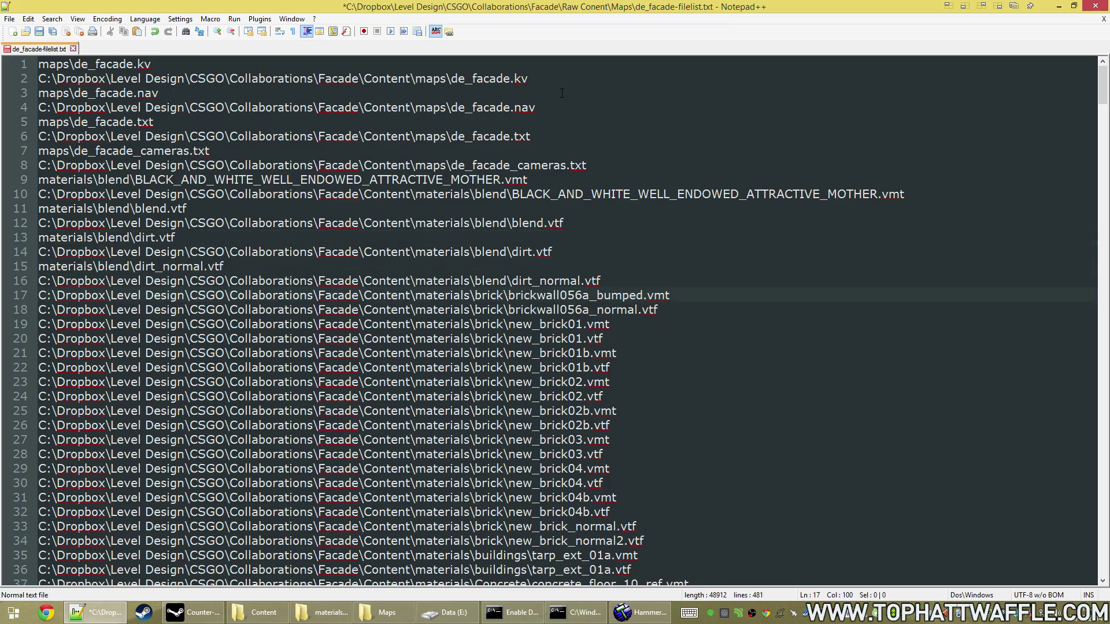
{"action": "key", "text": "ctrl+shift+p"}
{"action": "key", "text": "ctrl+shift+p"}
{"action": "key", "text": "ctrl+shift+p"}
{"action": "key", "text": "ctrl+shift+p"}
{"action": "key", "text": "ctrl+shift+p"}
{"action": "key", "text": "ctrl+shift+p"}
{"action": "key", "text": "ctrl+shift+p"}
{"action": "key", "text": "ctrl+shift+p"}
{"action": "key", "text": "ctrl+shift+p"}
{"action": "key", "text": "ctrl+shift+p"}
{"action": "key", "text": "ctrl+shift+p"}
{"action": "key", "text": "ctrl+shift+p"}
{"action": "key", "text": "ctrl+shift+p"}
{"action": "key", "text": "ctrl+shift+p"}
{"action": "key", "text": "ctrl+shift+p"}
{"action": "key", "text": "ctrl+shift+p"}
{"action": "key", "text": "ctrl+shift+p"}
{"action": "key", "text": "ctrl+shift+p"}
{"action": "key", "text": "ctrl+shift+p"}
{"action": "key", "text": "ctrl+shift+p"}
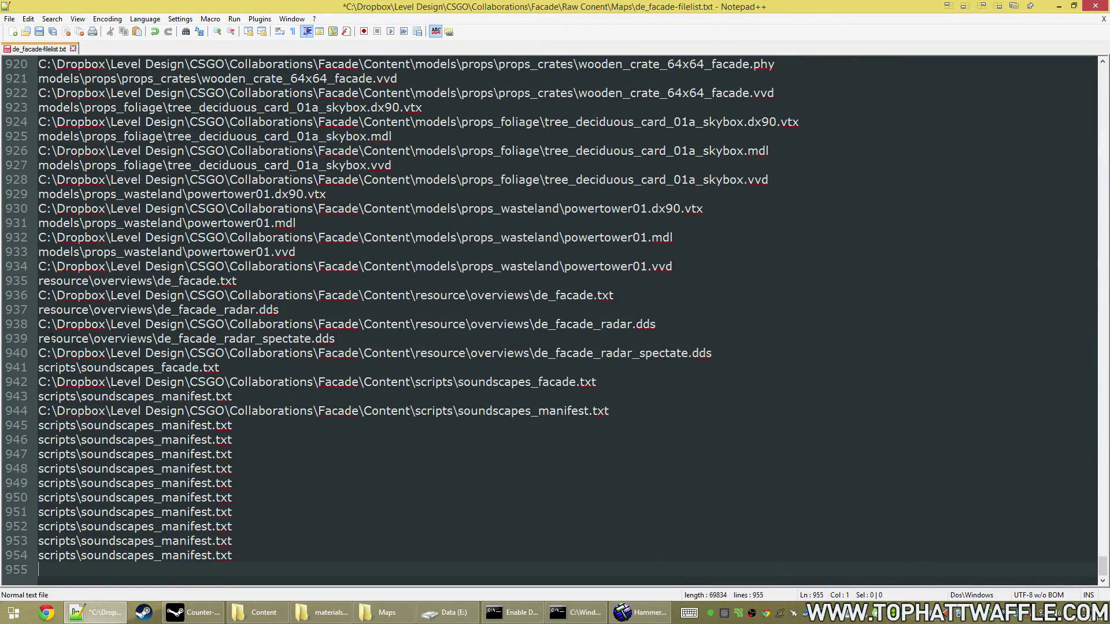
- Remove the extra soundscapes_manifest.txt lines, save de_facade-filelist.txt and close Notepad++
{"action": "key", "text": "shift+Up"}
{"action": "key", "text": "shift+Up"}
{"action": "key", "text": "shift+Up"}
{"action": "key", "text": "shift+Up"}
{"action": "key", "text": "shift+Up"}
{"action": "key", "text": "shift+Up"}
{"action": "key", "text": "shift+Up"}
{"action": "key", "text": "shift+Up"}
{"action": "key", "text": "shift+Up"}
{"action": "key", "text": "shift+Up"}
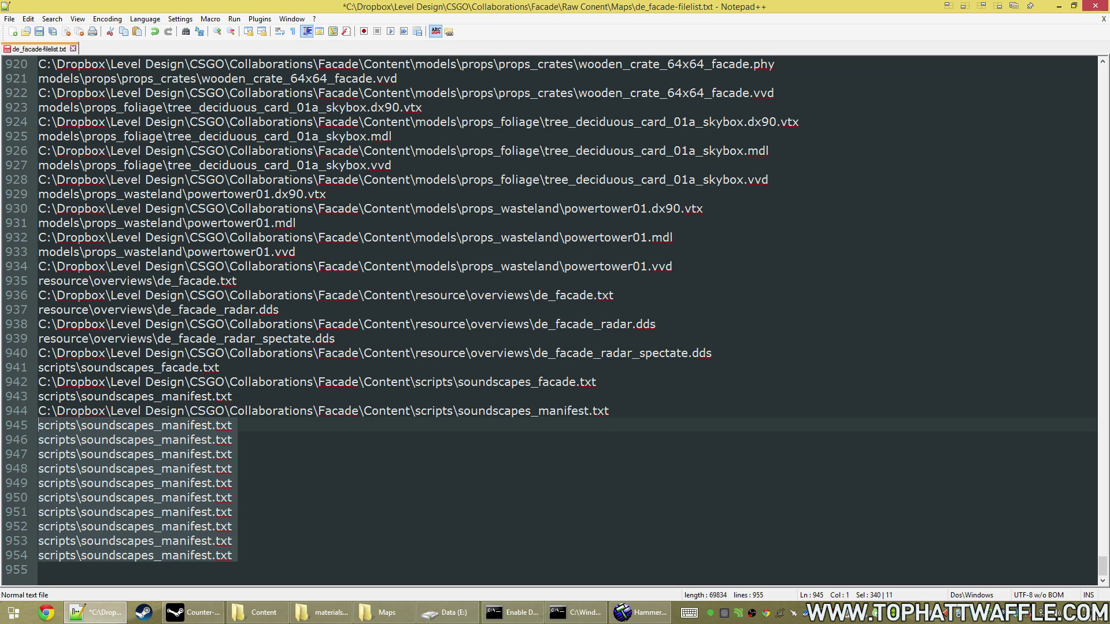
{"action": "key", "text": "Delete"}
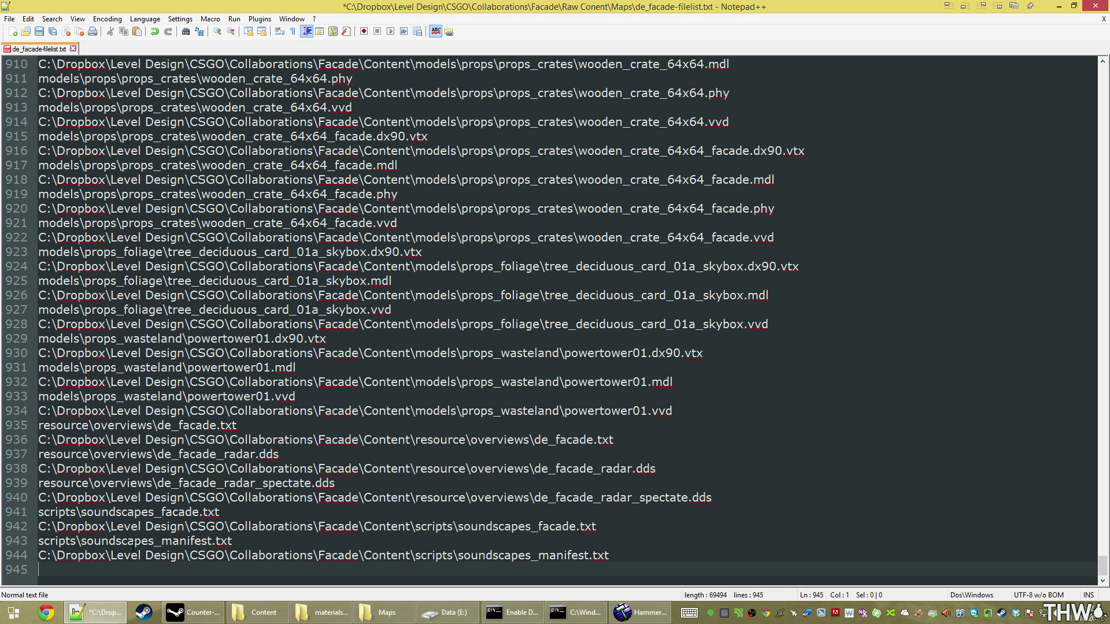
{"action": "key", "text": "ctrl+s"}
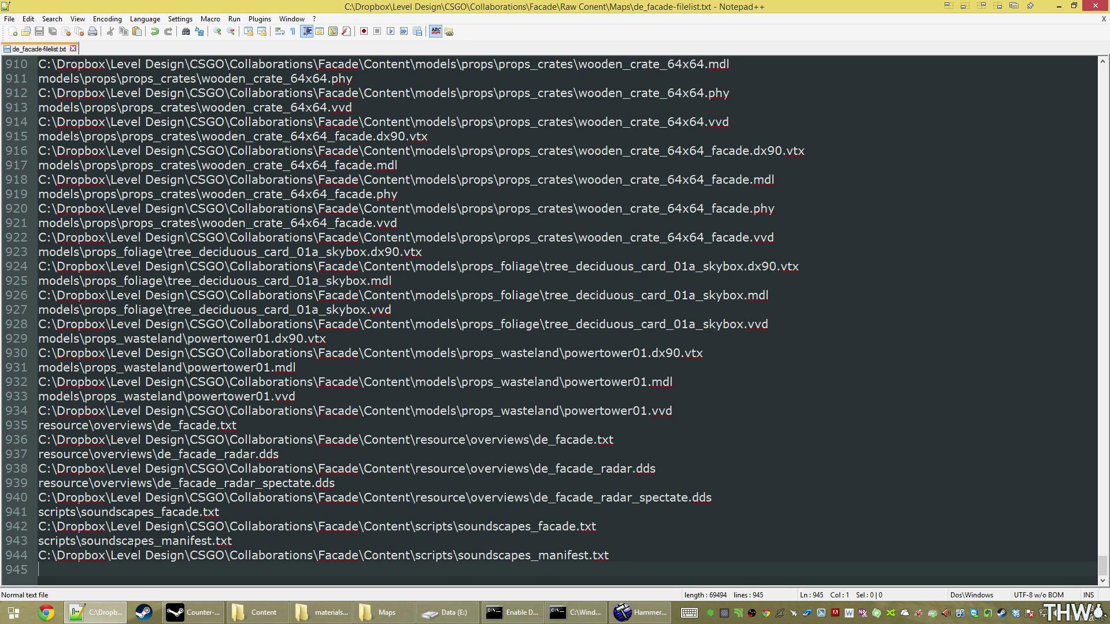
{"action": "right_click", "coordinate": [524, 5]}
{"action": "left_click", "coordinate": [543, 78]}
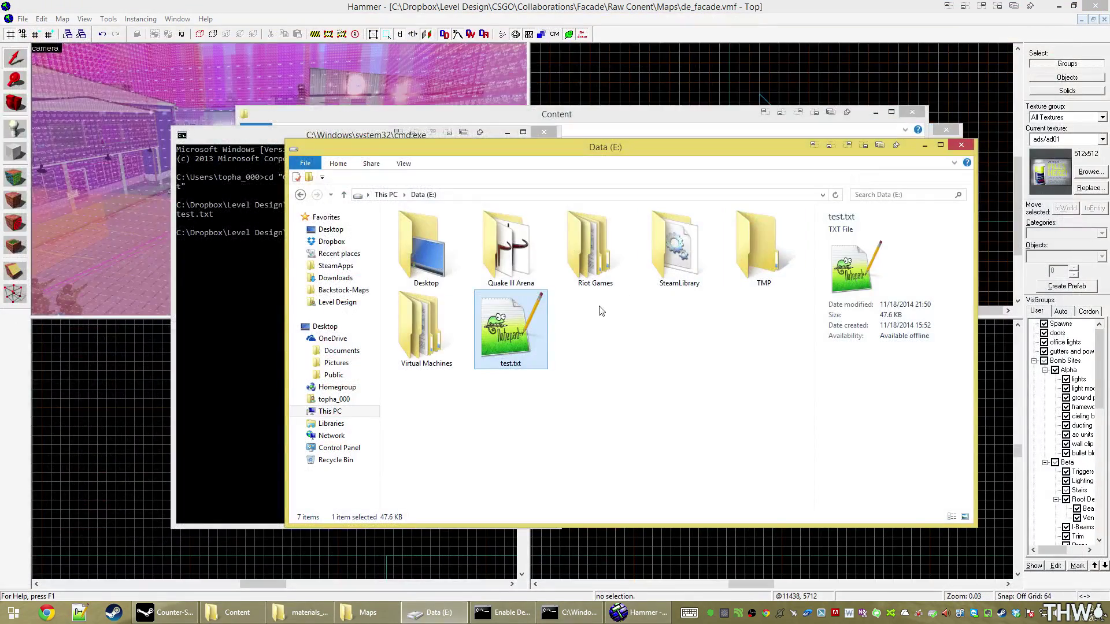
- Delete test.txt from Data (E:), close the command window, and return to Hammer
{"action": "left_click", "coordinate": [600, 403]}
{"action": "left_click", "coordinate": [511, 329]}
{"action": "key", "text": "Delete"}
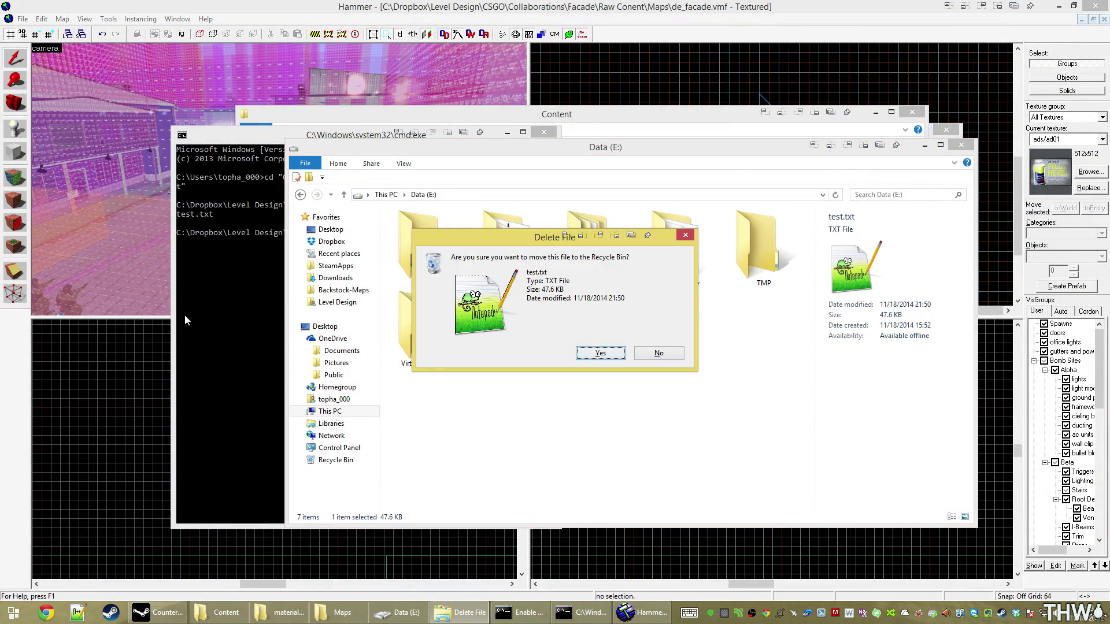
{"action": "key", "text": "Return"}
{"action": "left_click", "coordinate": [203, 320]}
{"action": "left_click", "coordinate": [544, 131]}
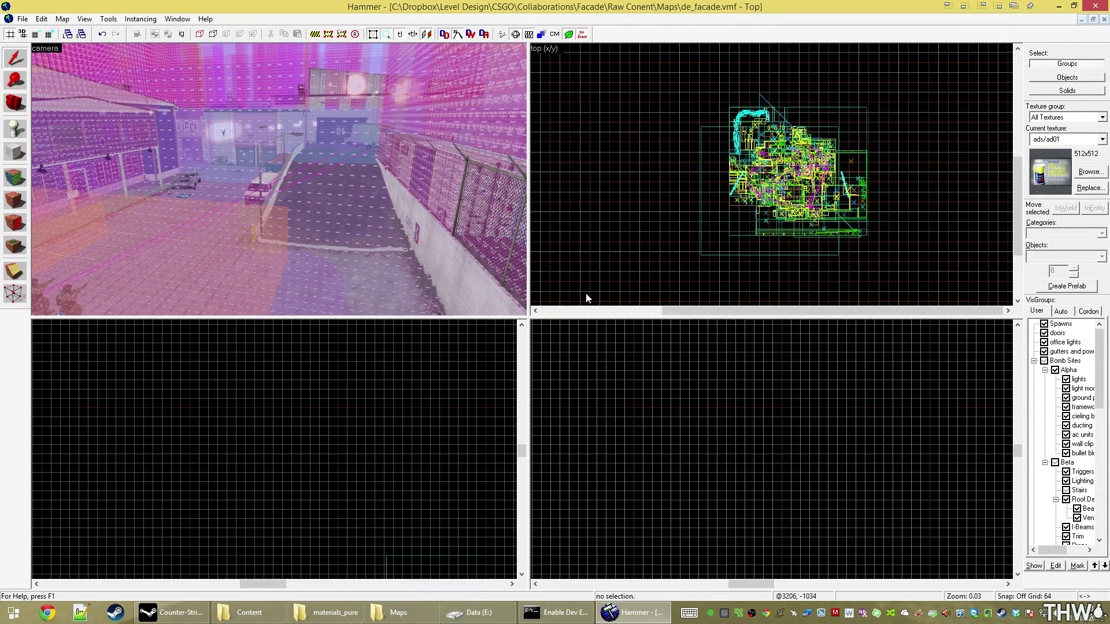
{"action": "left_click", "coordinate": [474, 464]}
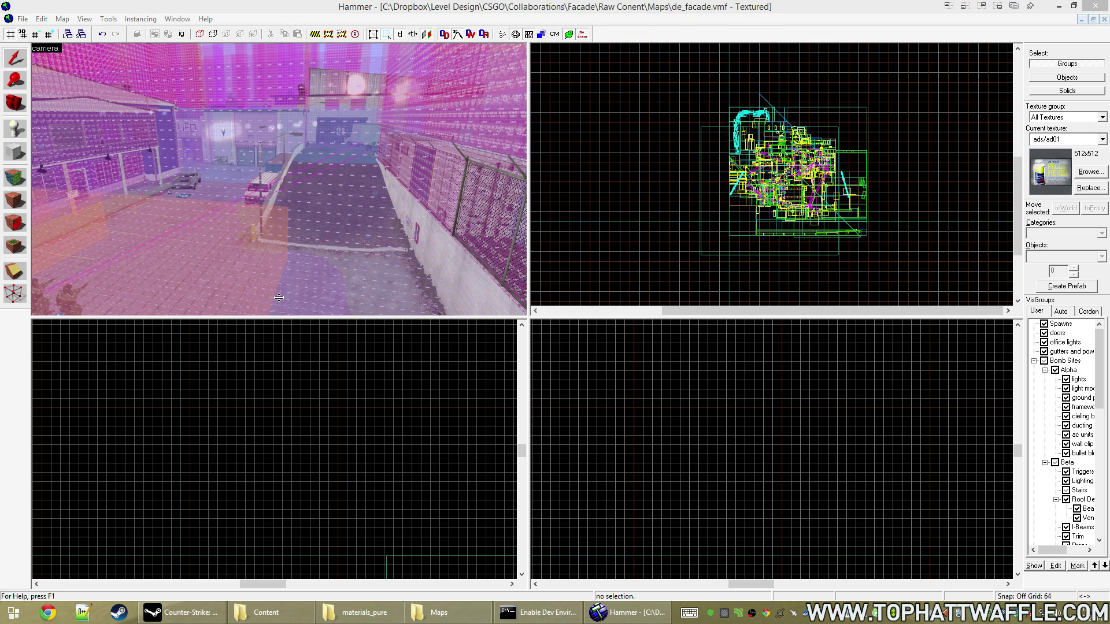
- Copy the Full compile - HDR only configuration as 'Full compile HDR - AutoPack'
{"action": "key", "text": "F9"}
{"action": "left_click", "coordinate": [552, 244]}
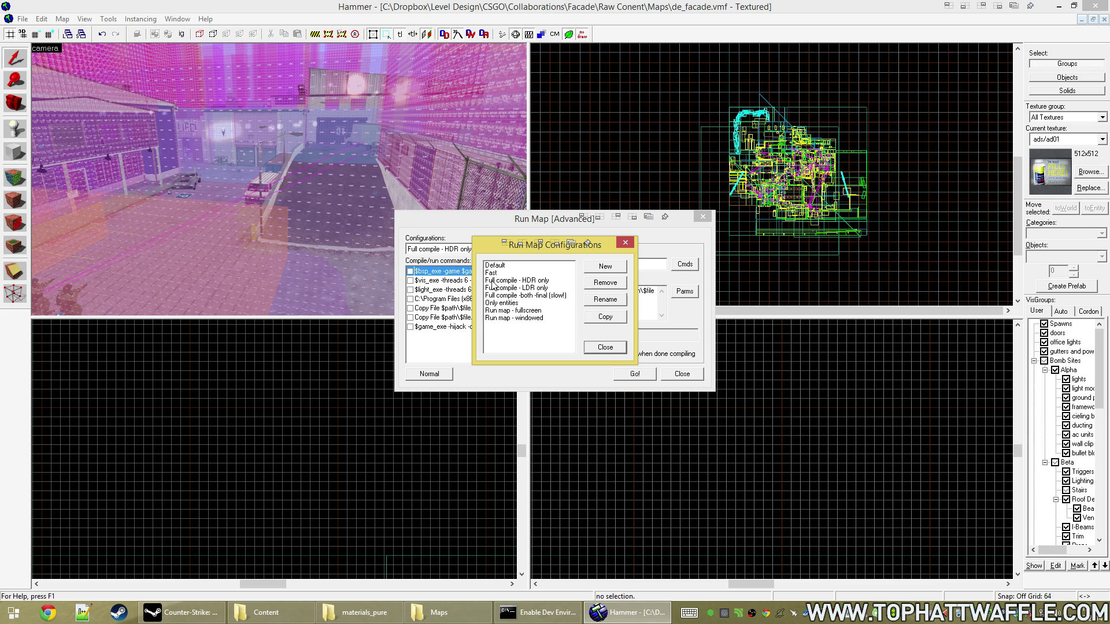
{"action": "left_click", "coordinate": [523, 281]}
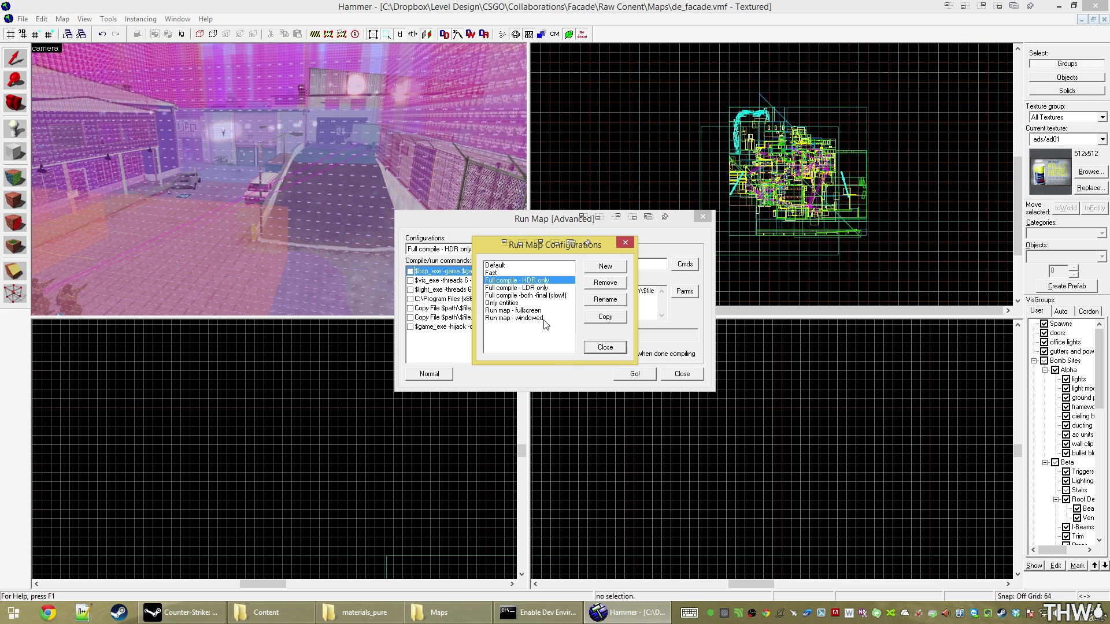
{"action": "left_click", "coordinate": [605, 318]}
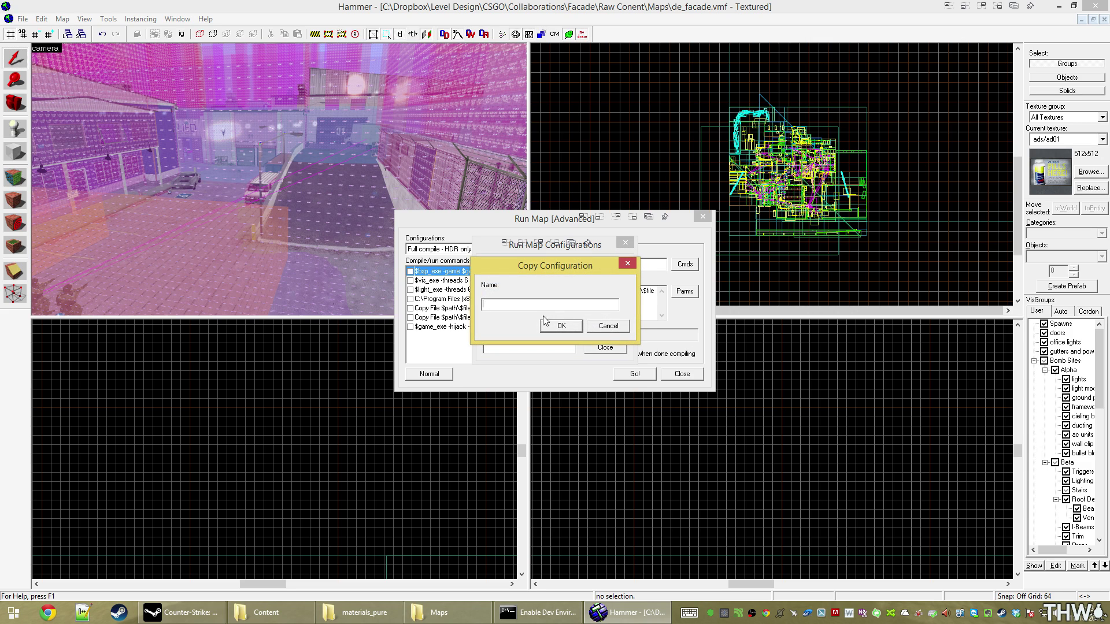
{"action": "type", "text": "Full compile HDR - AutoPack"}
{"action": "left_click", "coordinate": [554, 327]}
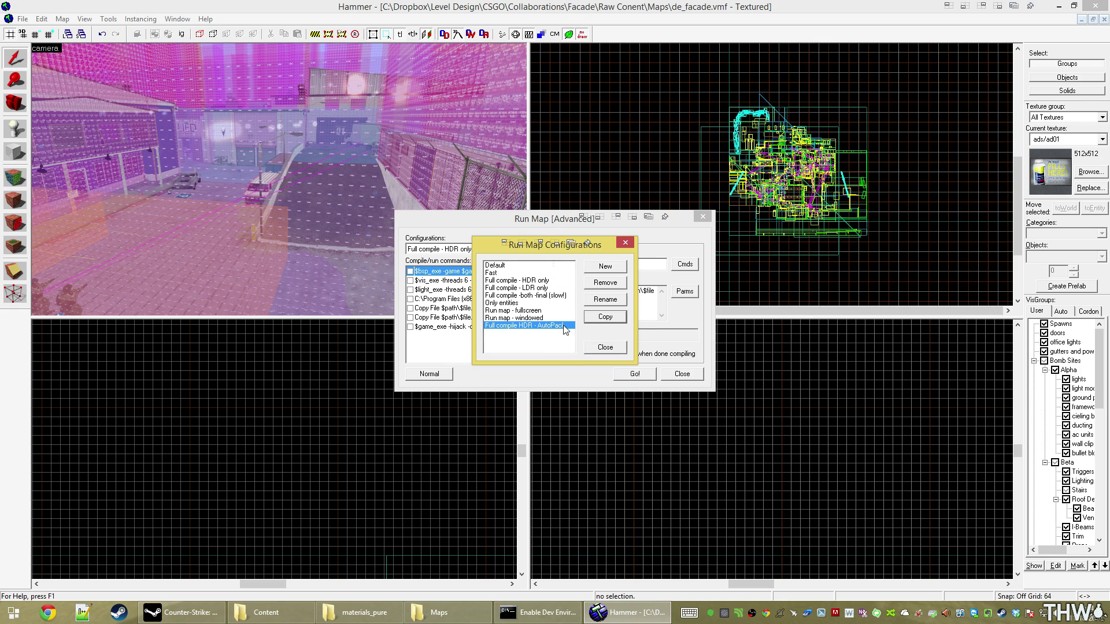
{"action": "left_click", "coordinate": [605, 351]}
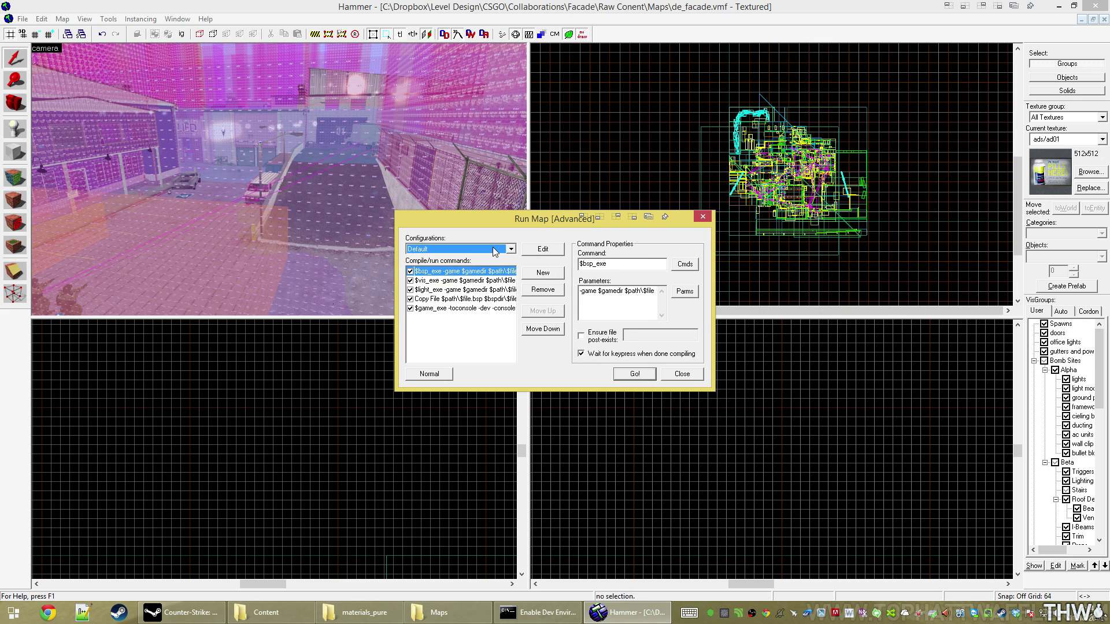
- Load Full compile HDR - AutoPack and review its vis, light, Copy File and game launch steps
{"action": "left_click", "coordinate": [497, 254]}
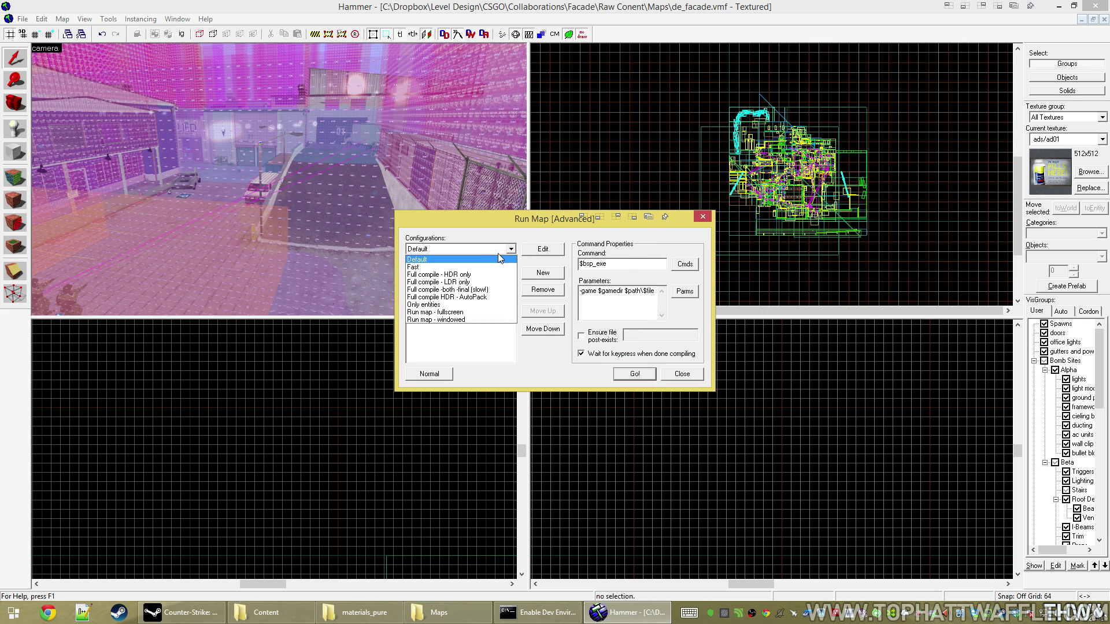
{"action": "left_click", "coordinate": [482, 297]}
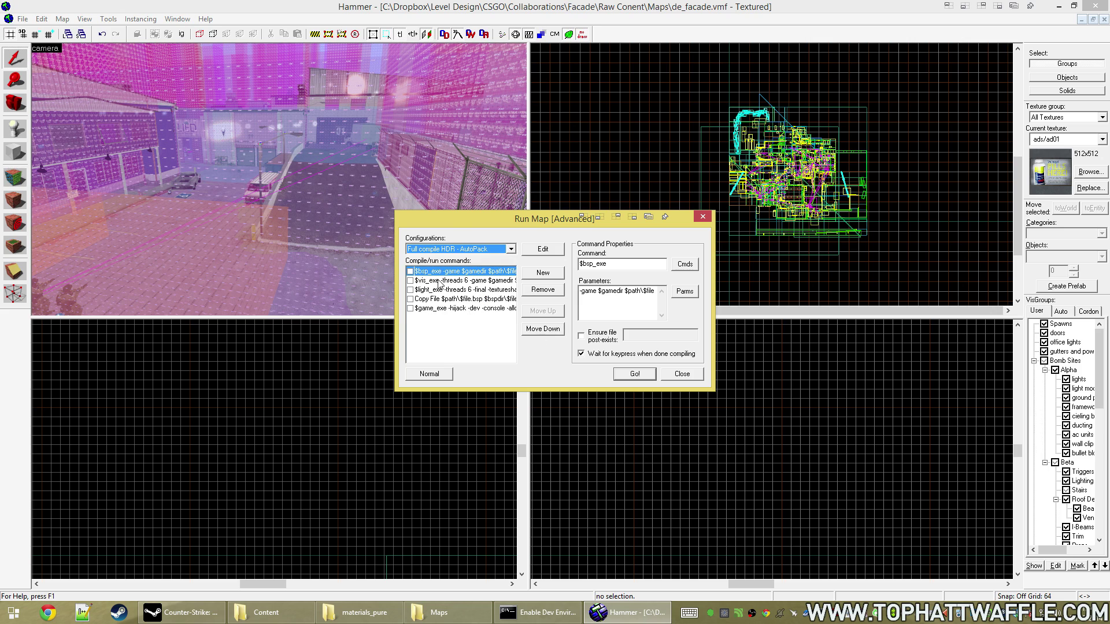
{"action": "left_click", "coordinate": [495, 281]}
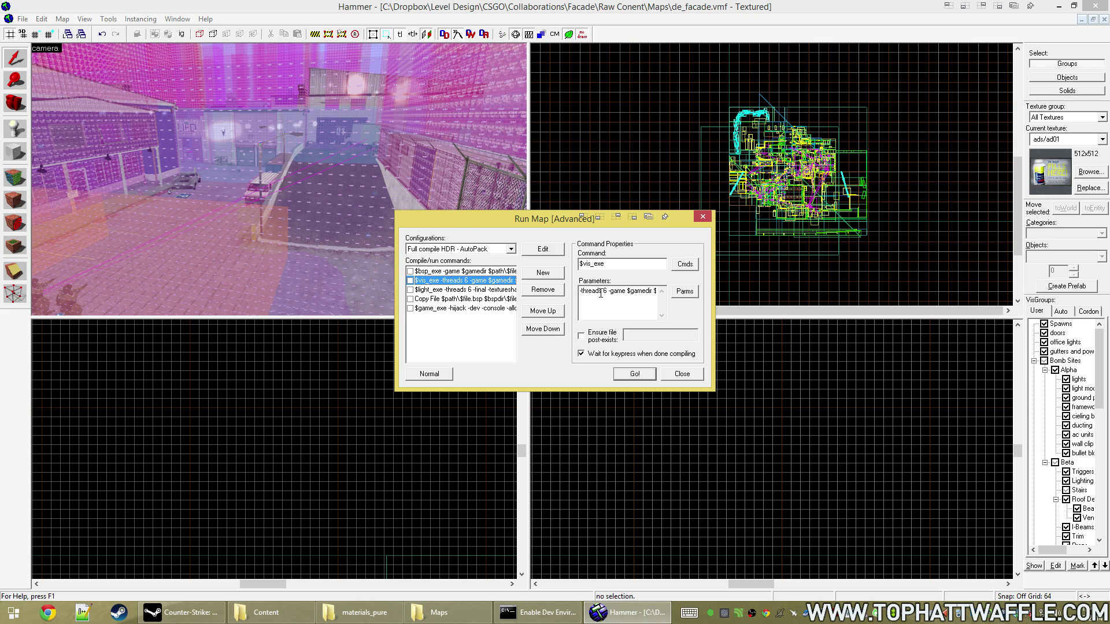
{"action": "left_click", "coordinate": [480, 291]}
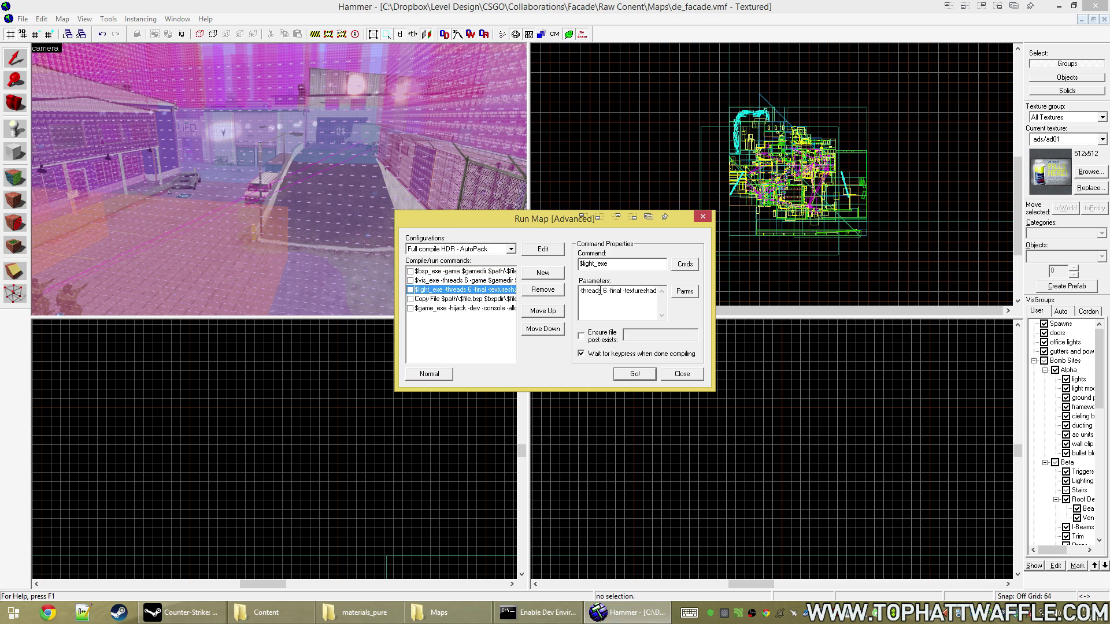
{"action": "left_click_drag", "start_coordinate": [630, 292], "coordinate": [580, 292]}
{"action": "left_click", "coordinate": [628, 295]}
{"action": "left_click", "coordinate": [462, 299]}
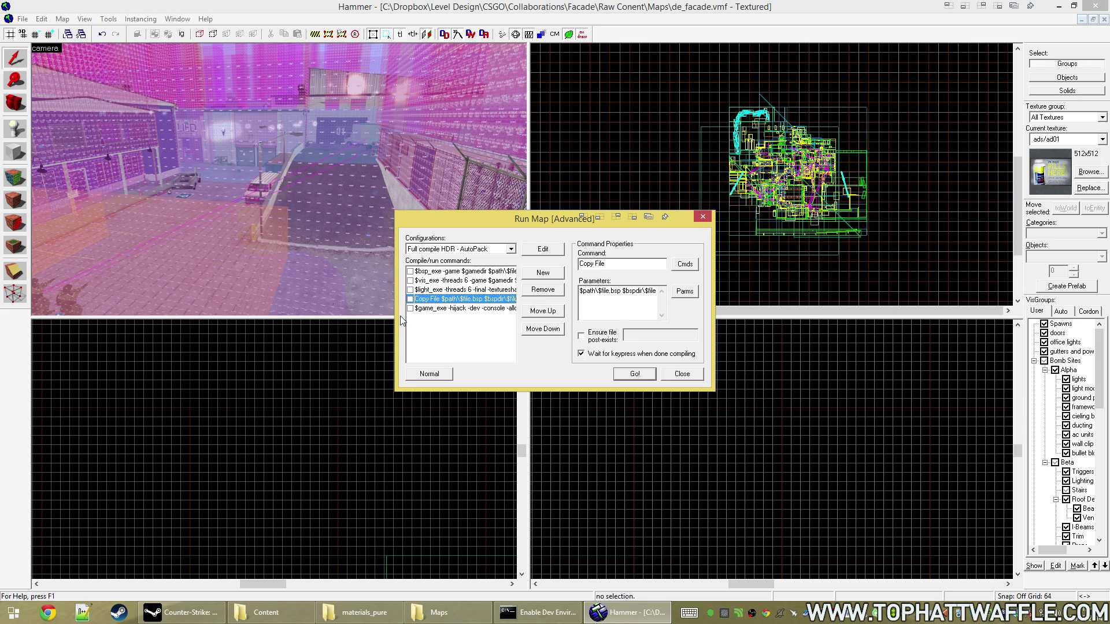
{"action": "left_click", "coordinate": [448, 308]}
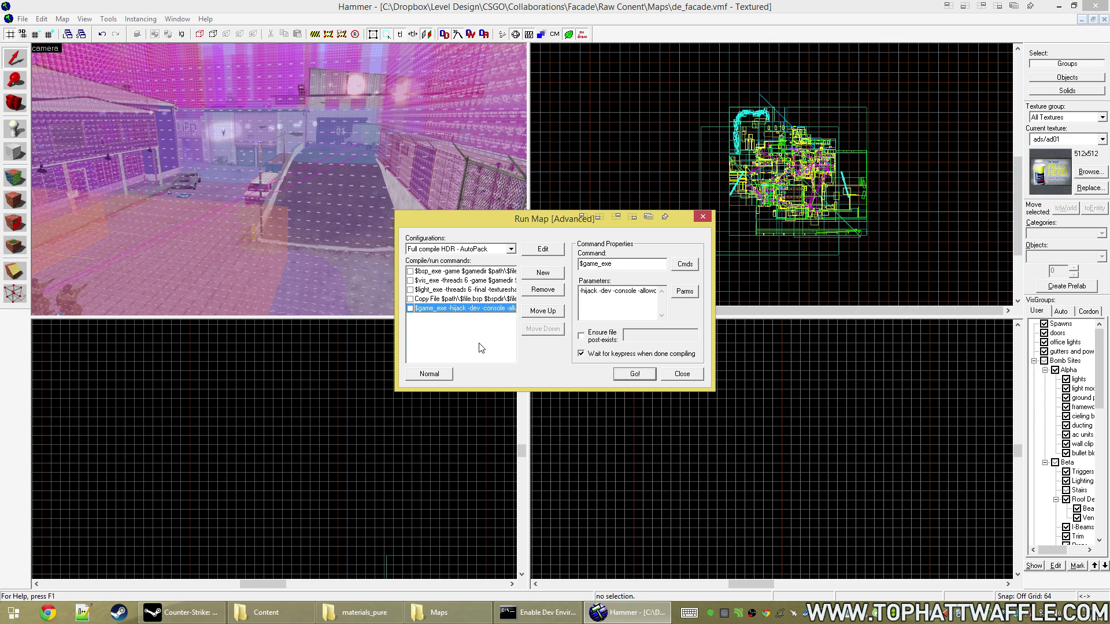
- Add a step running CS:GO's bin\bspzip.exe and move it up after the light step
{"action": "left_click", "coordinate": [546, 276]}
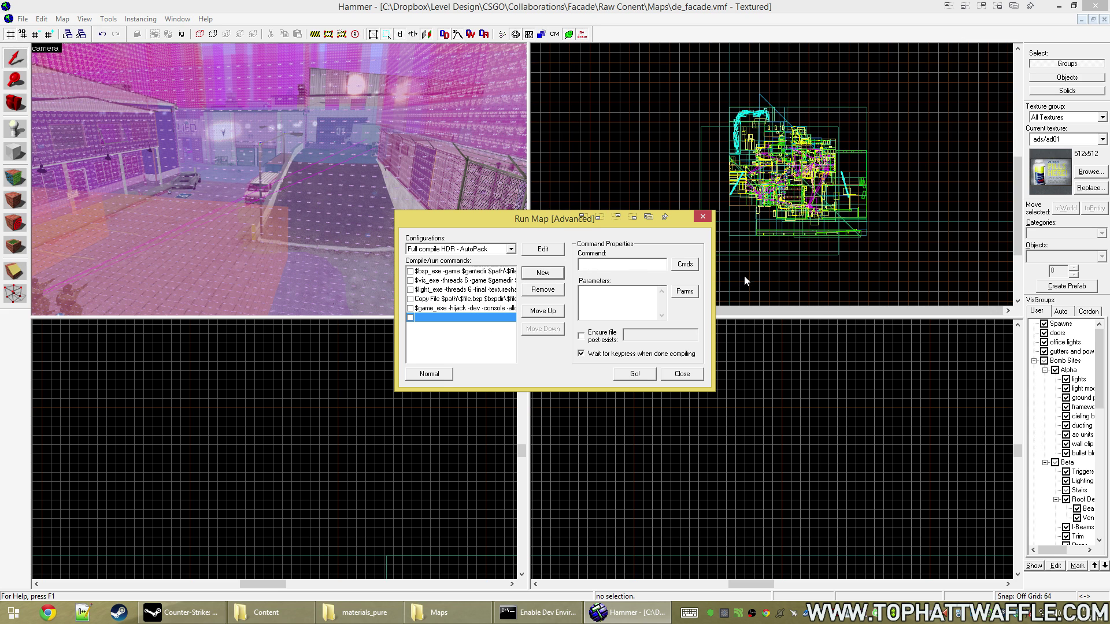
{"action": "left_click", "coordinate": [685, 264]}
{"action": "left_click", "coordinate": [704, 280]}
{"action": "left_click_drag", "start_coordinate": [587, 156], "coordinate": [431, 99]}
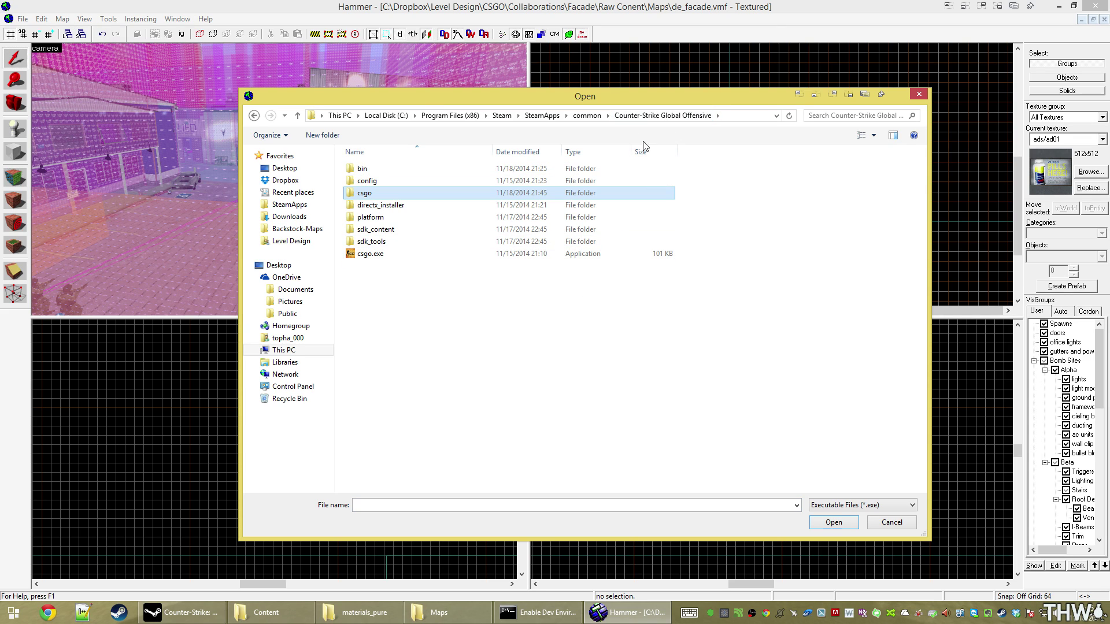
{"action": "double_click", "coordinate": [402, 171]}
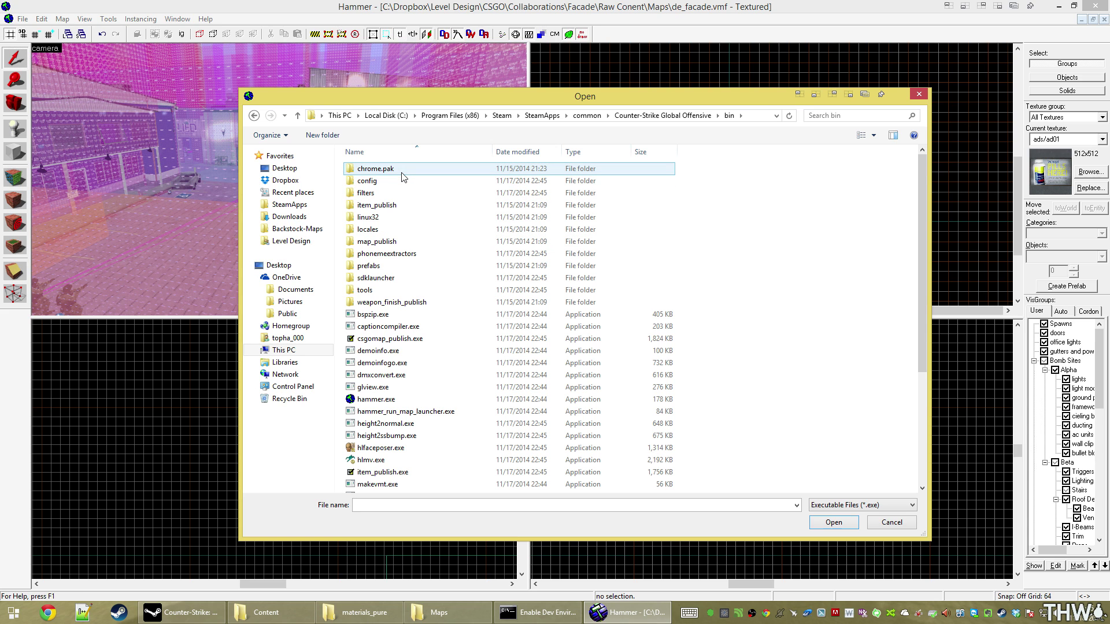
{"action": "double_click", "coordinate": [404, 314]}
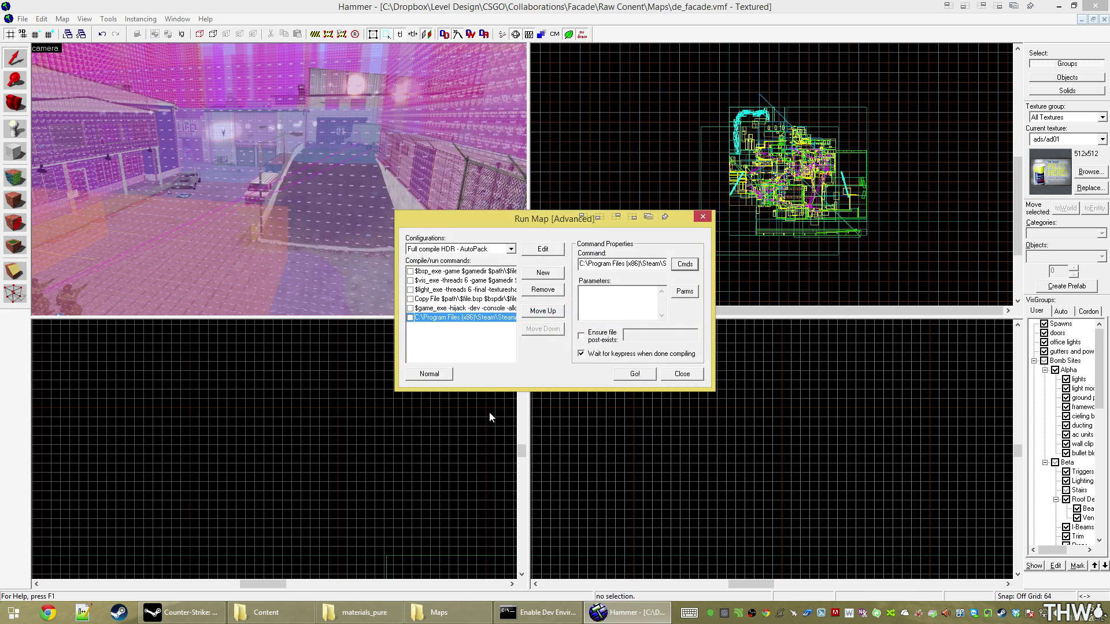
{"action": "left_click", "coordinate": [542, 316]}
{"action": "left_click", "coordinate": [542, 316]}
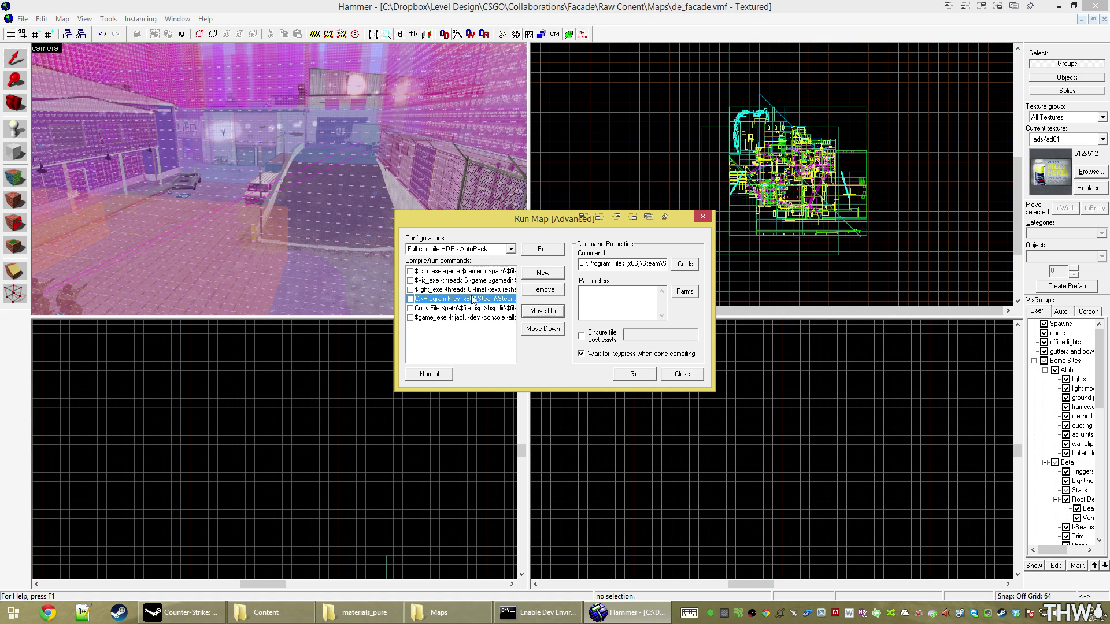
- Paste the -addorupdatelist option from the Notepad++ notes into the bspzip parameters
{"action": "left_click", "coordinate": [613, 299]}
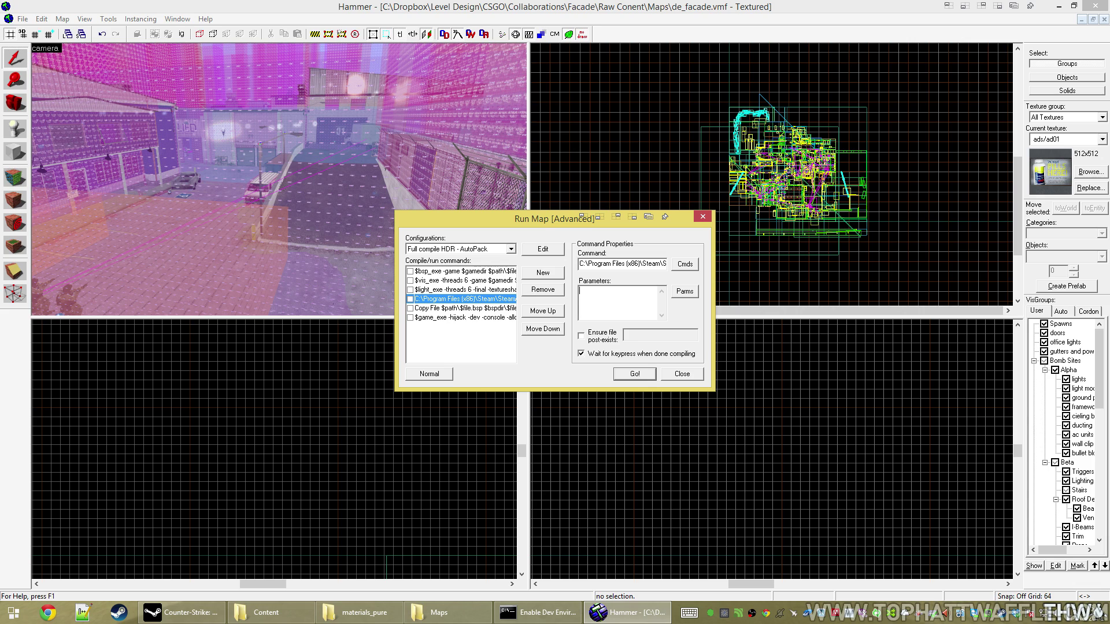
{"action": "key", "text": "alt+Tab"}
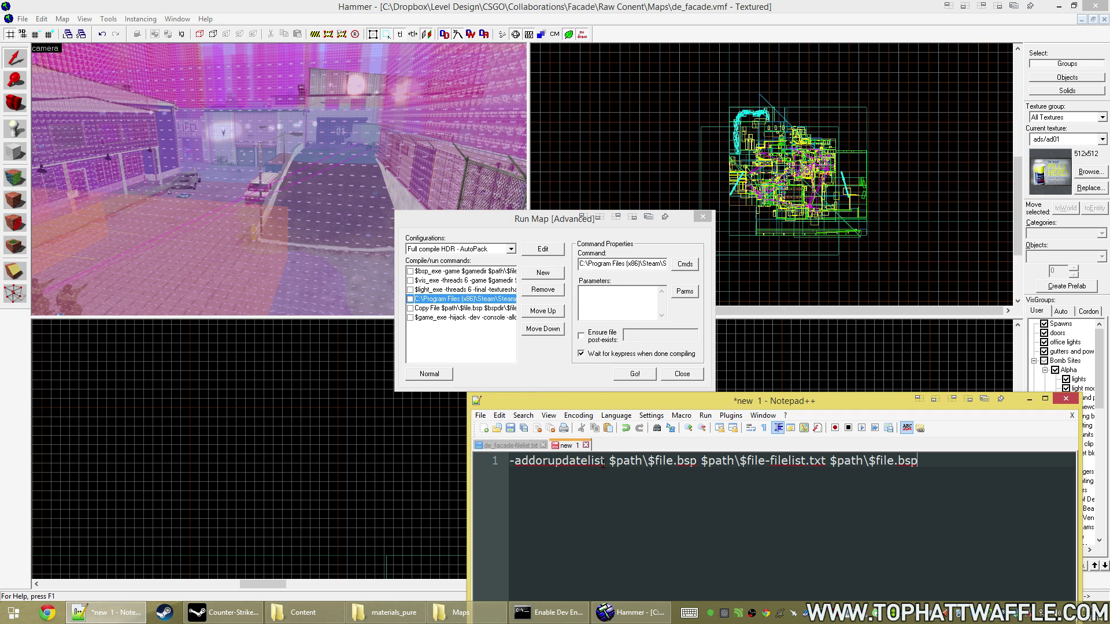
{"action": "left_click_drag", "start_coordinate": [603, 464], "coordinate": [508, 461]}
{"action": "key", "text": "ctrl+c"}
{"action": "key", "text": "alt+Tab"}
{"action": "key", "text": "ctrl+v"}
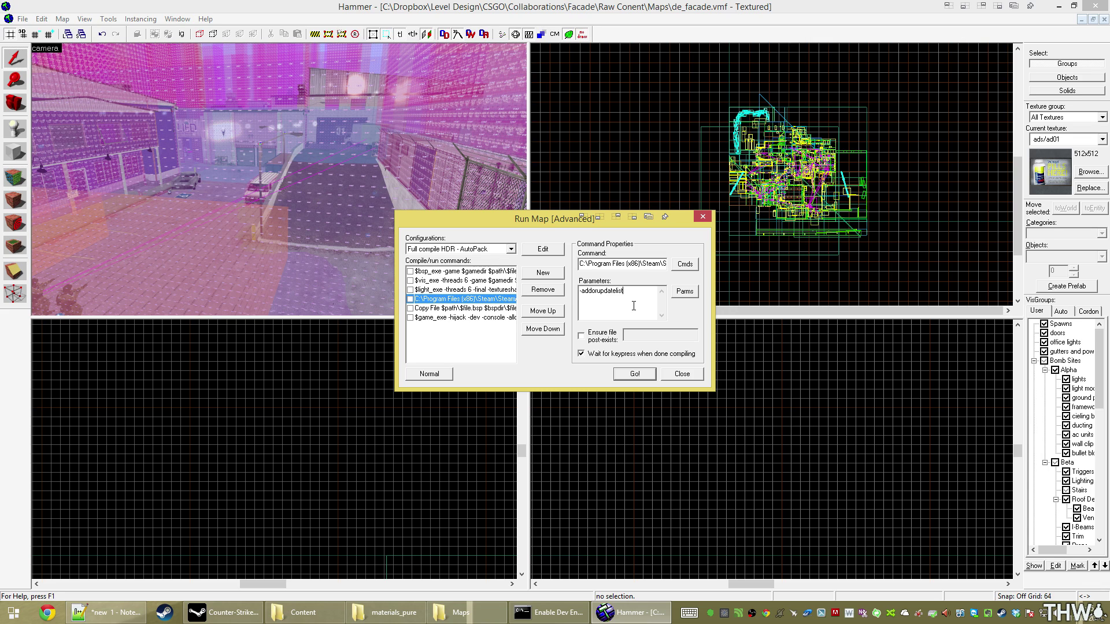
- Replace the parameters with '-addorupdatelist $path\$file.bsp $path\$file-filelist.txt $path\$file.bsp'
{"action": "key", "text": "alt+Tab"}
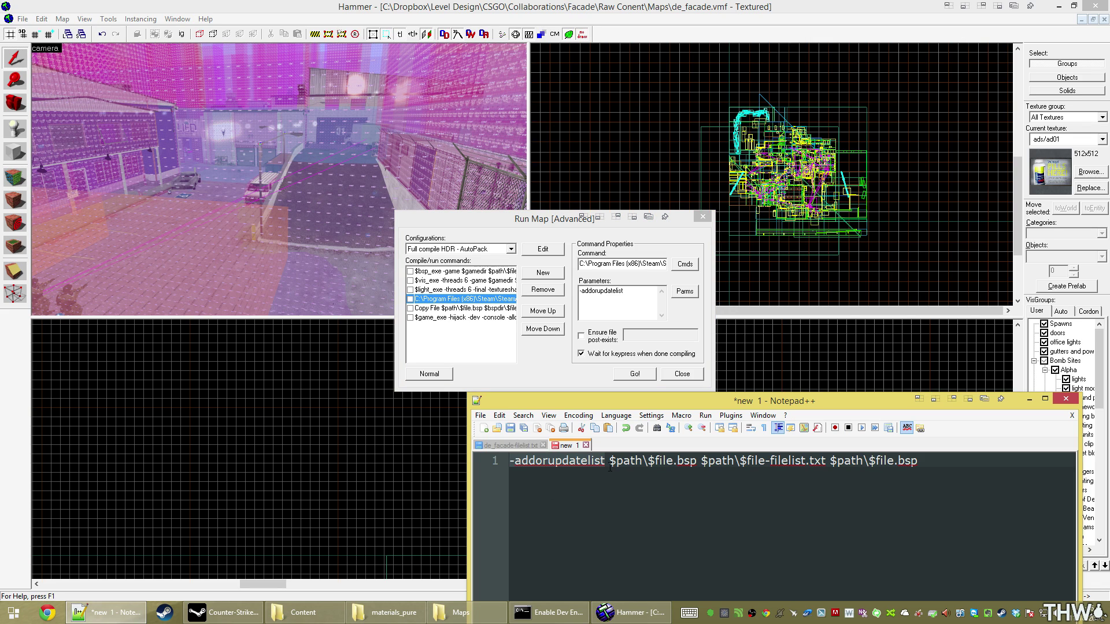
{"action": "left_click_drag", "start_coordinate": [610, 467], "coordinate": [822, 460]}
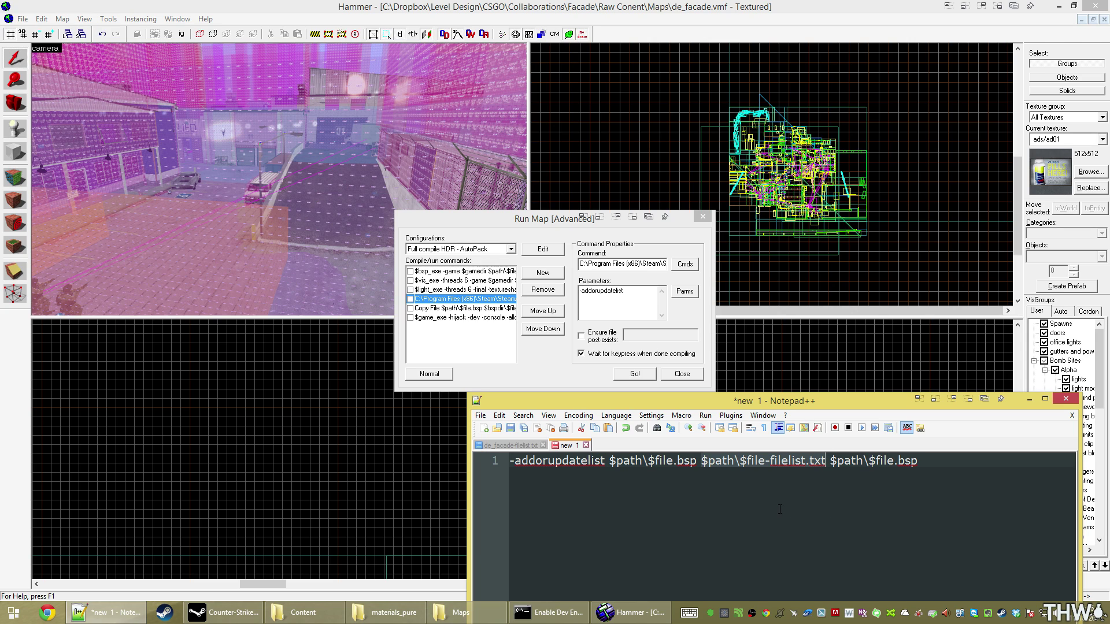
{"action": "left_click_drag", "start_coordinate": [830, 461], "coordinate": [919, 461]}
{"action": "left_click", "coordinate": [925, 464]}
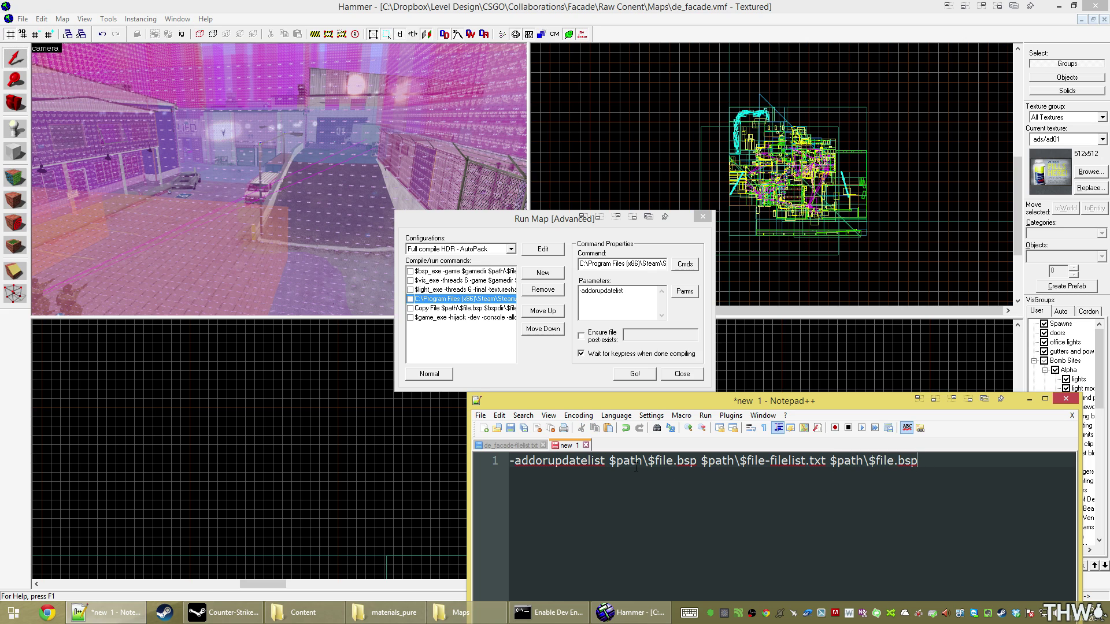
{"action": "left_click_drag", "start_coordinate": [701, 461], "coordinate": [927, 456]}
{"action": "key", "text": "ctrl+a"}
{"action": "key", "text": "ctrl+c"}
{"action": "left_click", "coordinate": [621, 311]}
{"action": "key", "text": "ctrl+a"}
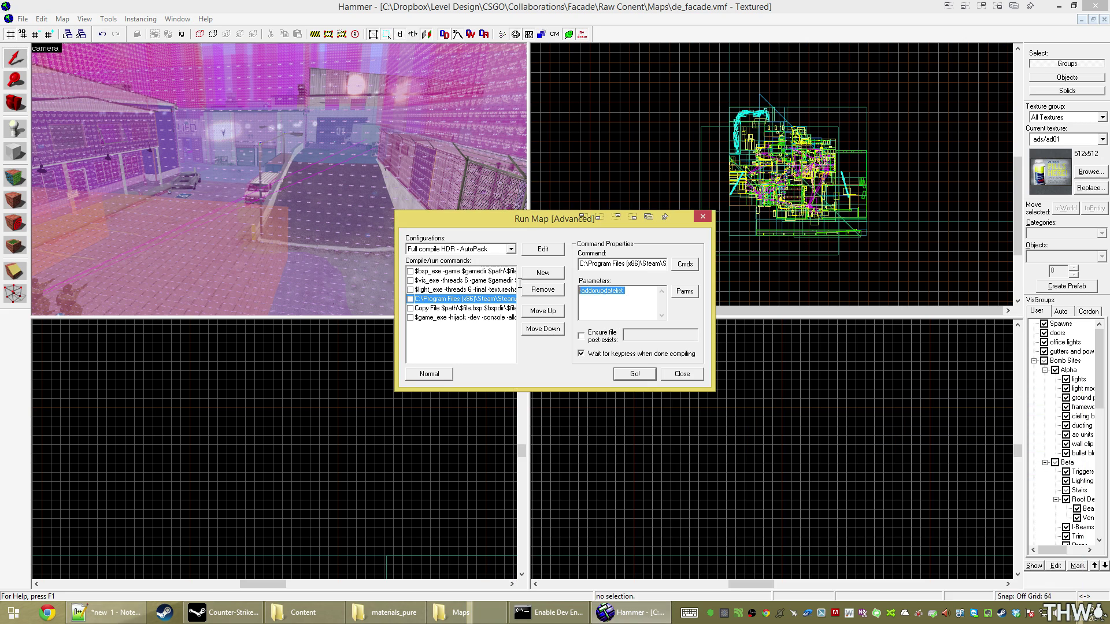
{"action": "key", "text": "ctrl+v"}
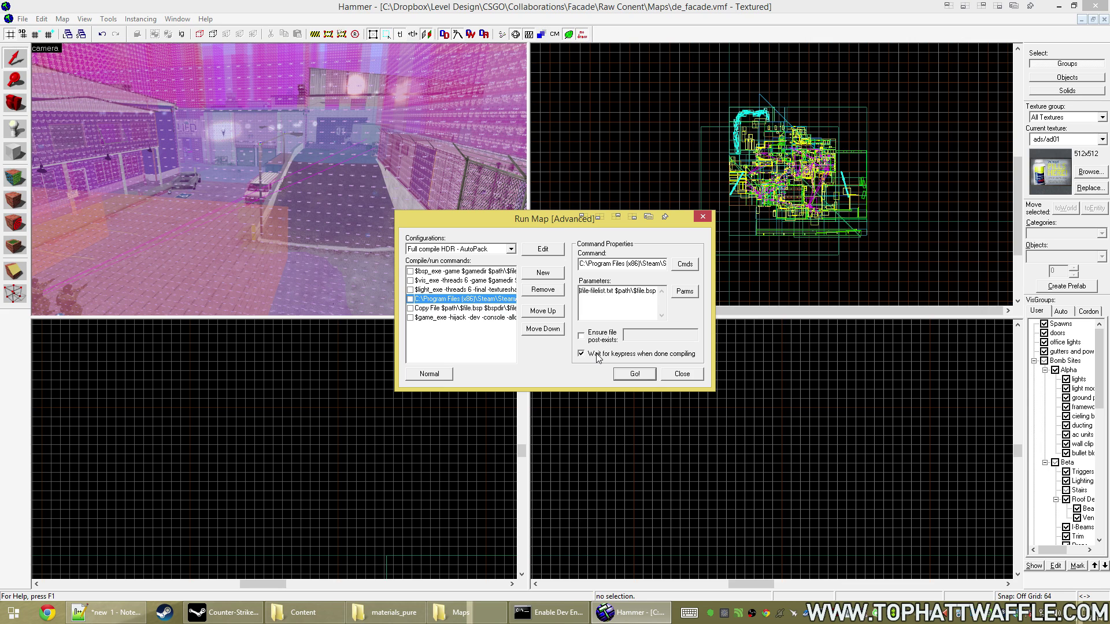
- Add a second Copy File step copying the compiled map to $exedir\csgo\maps_pure\$file.bsp
{"action": "key", "text": "Return"}
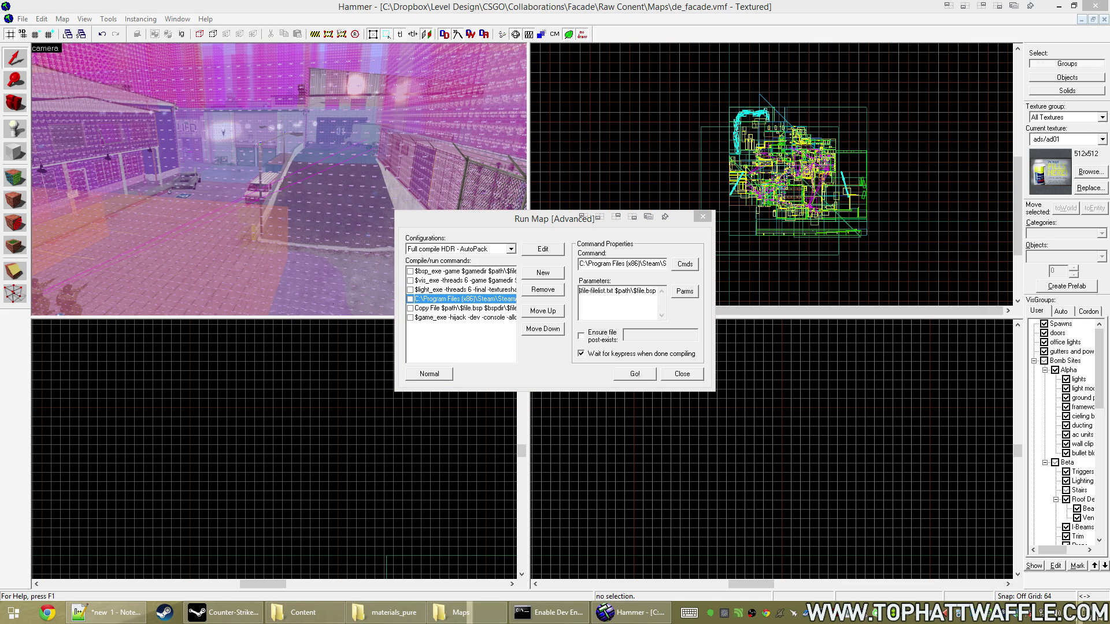
{"action": "left_click", "coordinate": [547, 274]}
{"action": "left_click", "coordinate": [686, 267]}
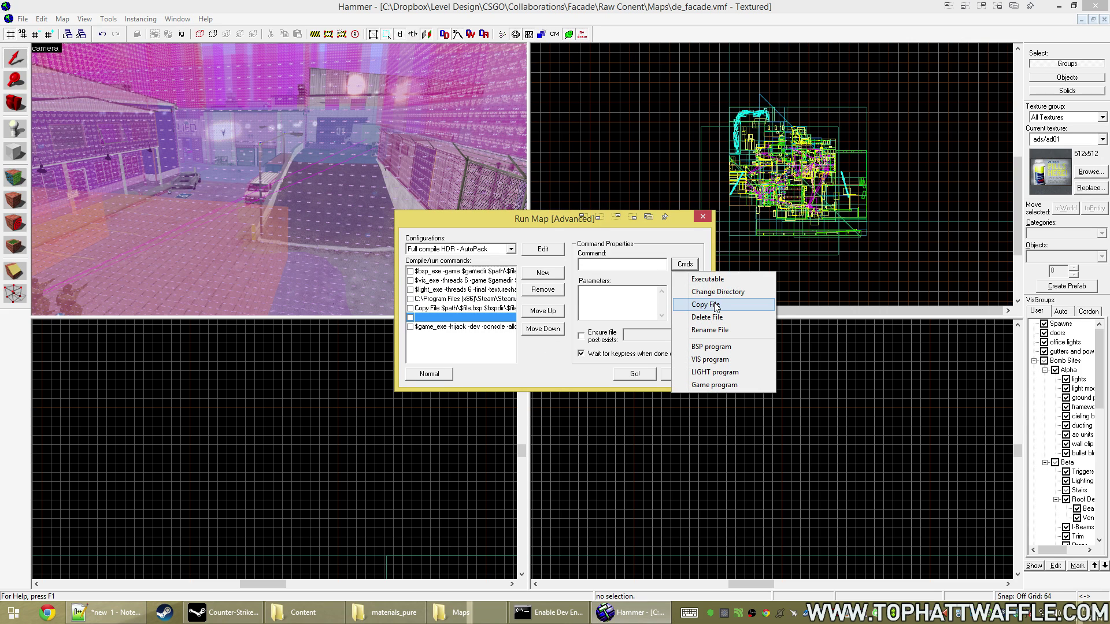
{"action": "left_click", "coordinate": [711, 315]}
{"action": "left_click", "coordinate": [660, 290]}
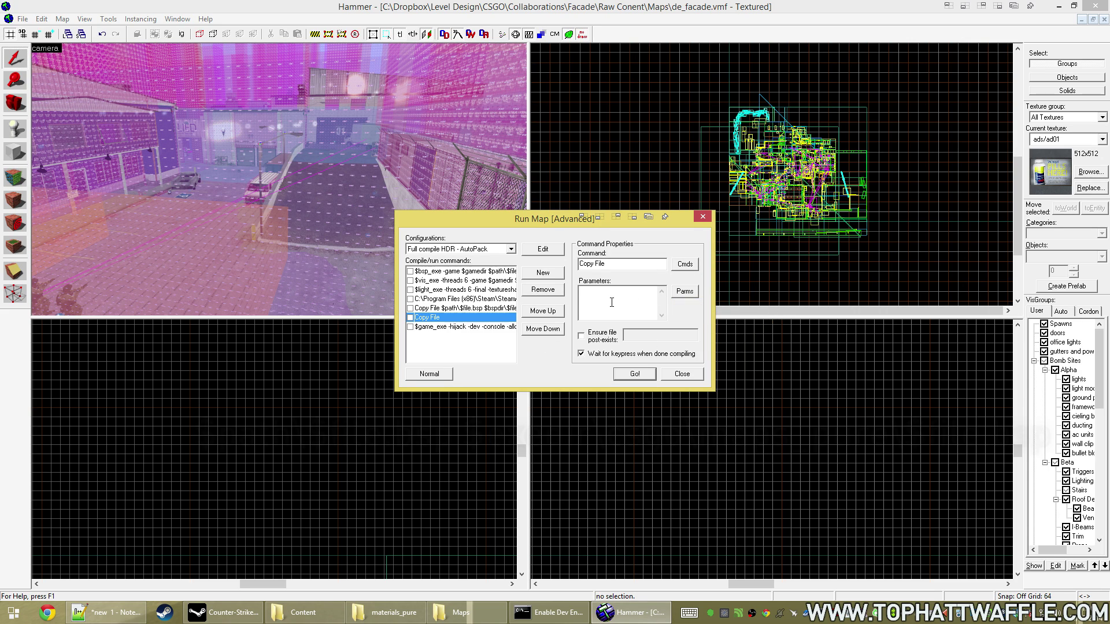
{"action": "type", "text": "$path\\"}
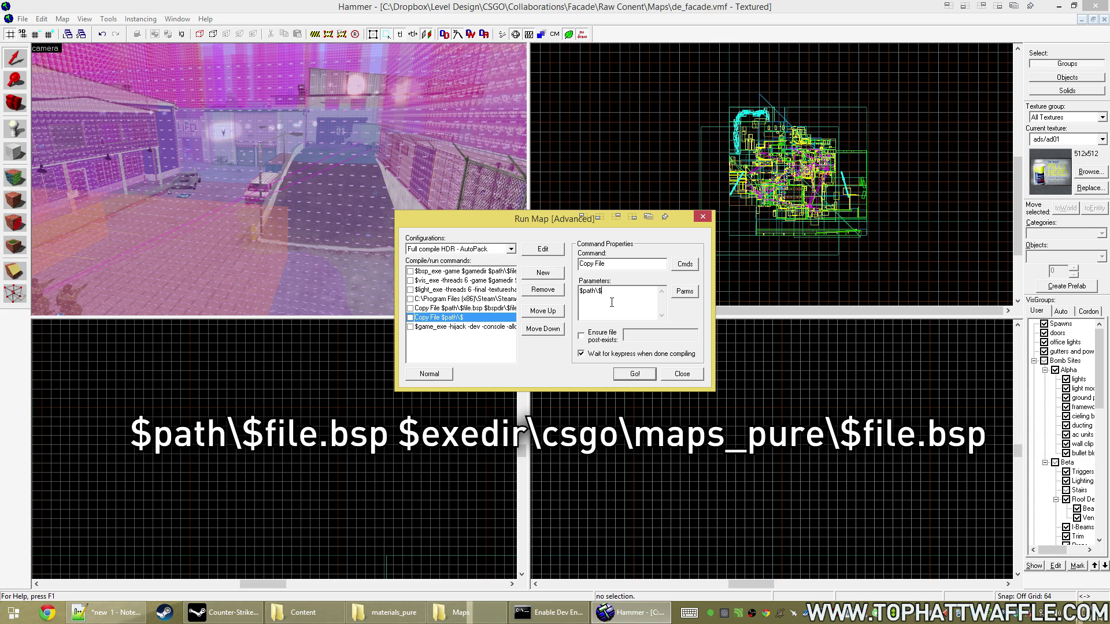
{"action": "type", "text": "$file.bn"}
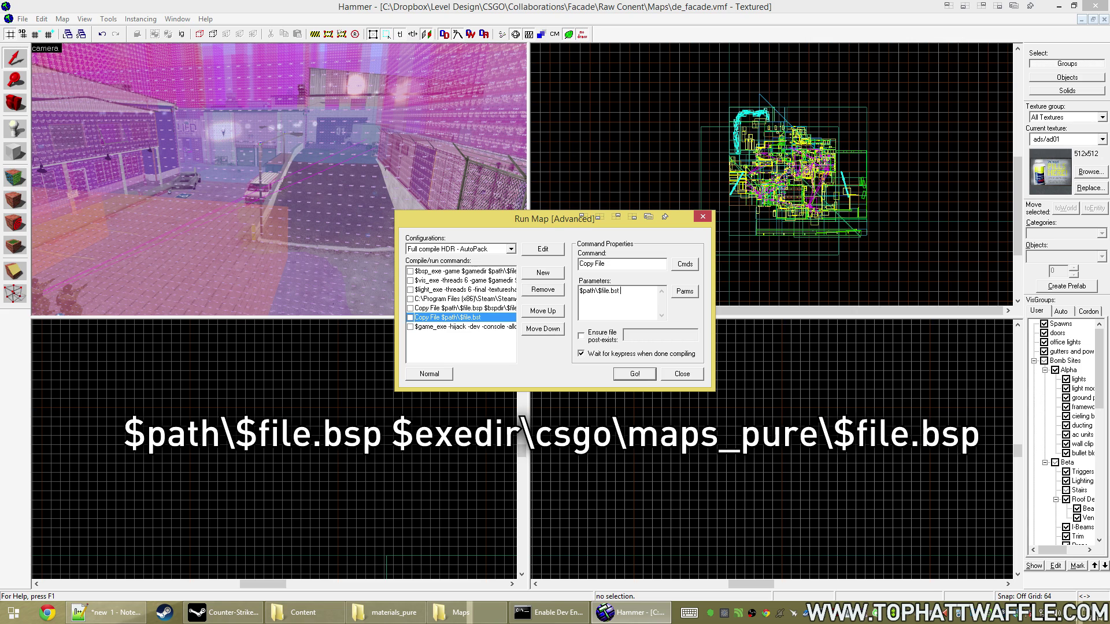
{"action": "type", "text": "p"}
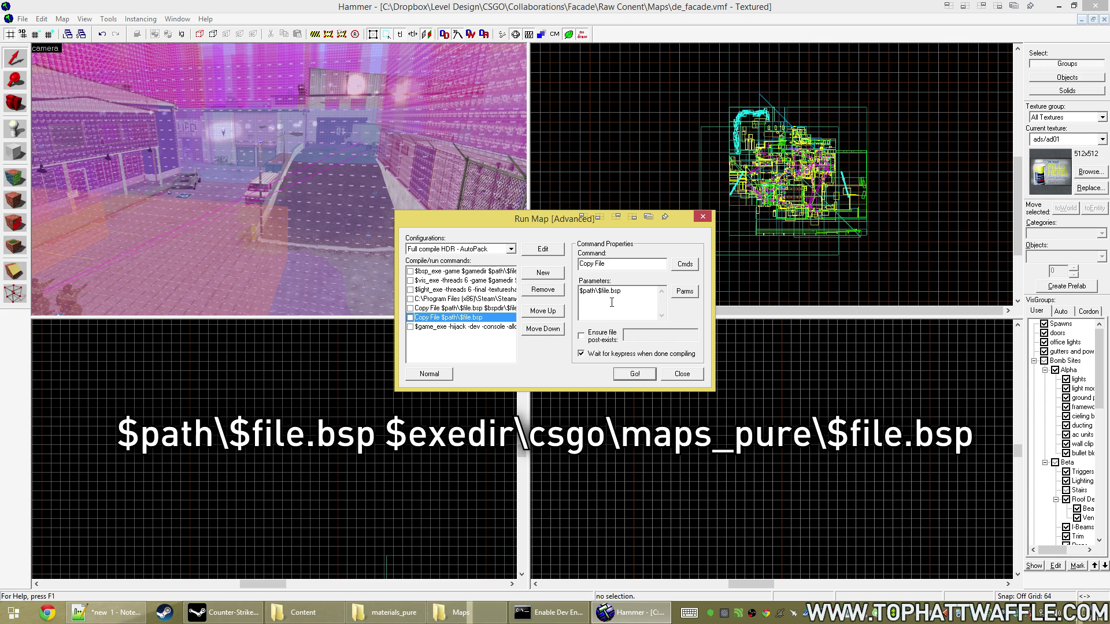
{"action": "type", "text": " $e"}
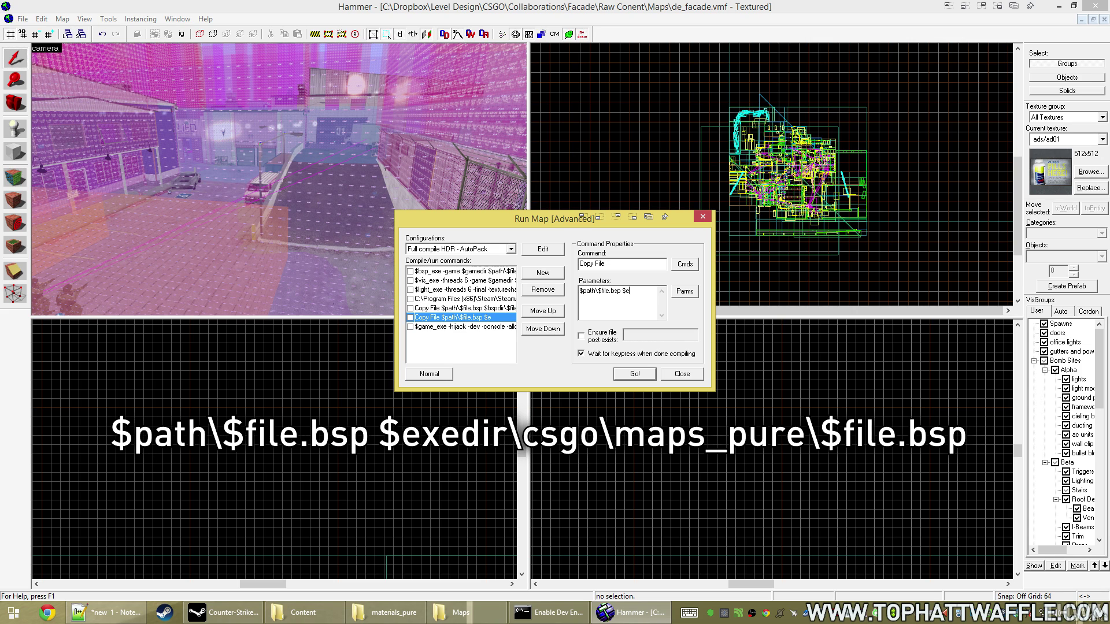
{"action": "type", "text": "xedir\\csgo\\maps"}
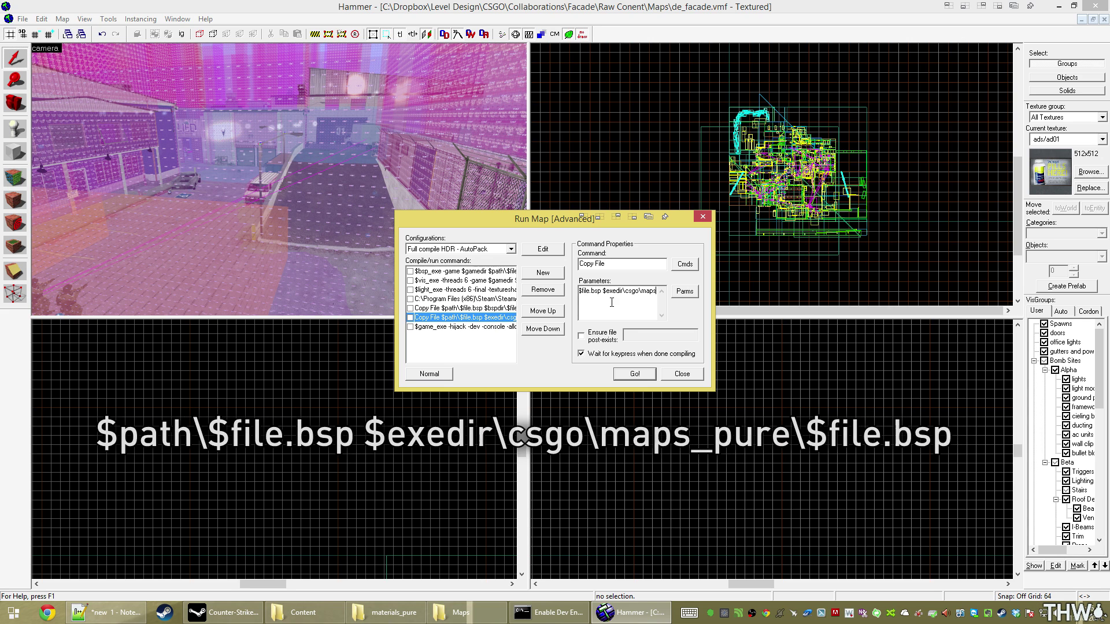
{"action": "type", "text": "_pure\\"}
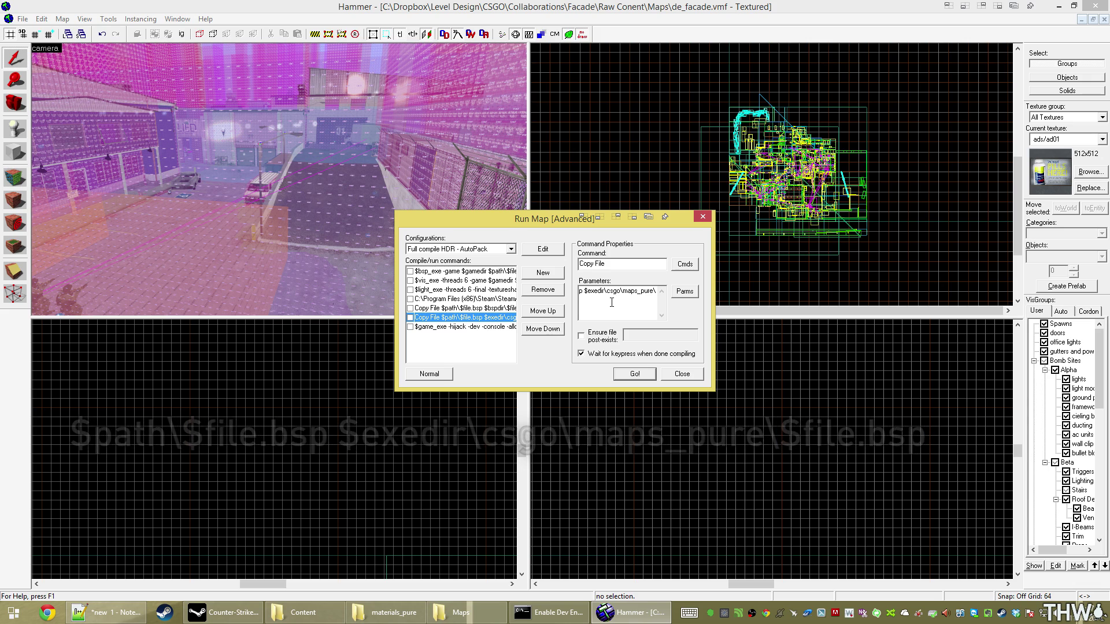
{"action": "type", "text": "$file.bsp"}
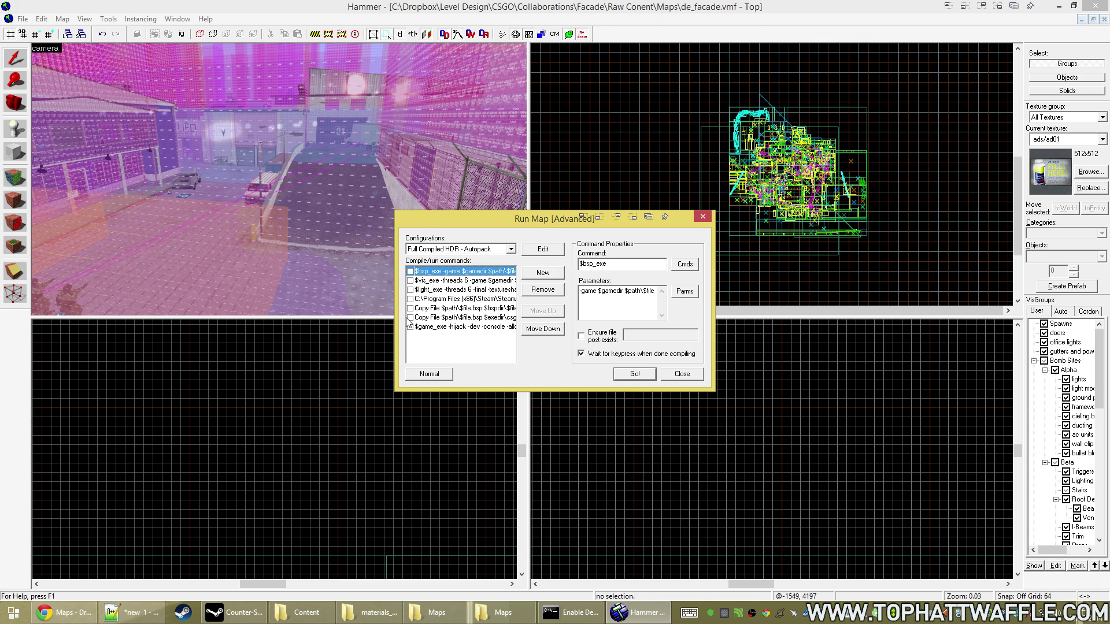
- Enable every compile step in the AutoPack configuration
{"action": "left_click", "coordinate": [410, 317]}
{"action": "key", "text": "Up"}
{"action": "key", "text": "space"}
{"action": "key", "text": "Up"}
{"action": "key", "text": "space"}
{"action": "key", "text": "Up"}
{"action": "key", "text": "space"}
{"action": "key", "text": "Up"}
{"action": "key", "text": "space"}
{"action": "key", "text": "Up"}
{"action": "key", "text": "space"}
- Run the compile and scroll the console to confirm the maps and maps_pure copies
{"action": "left_click", "coordinate": [633, 376]}
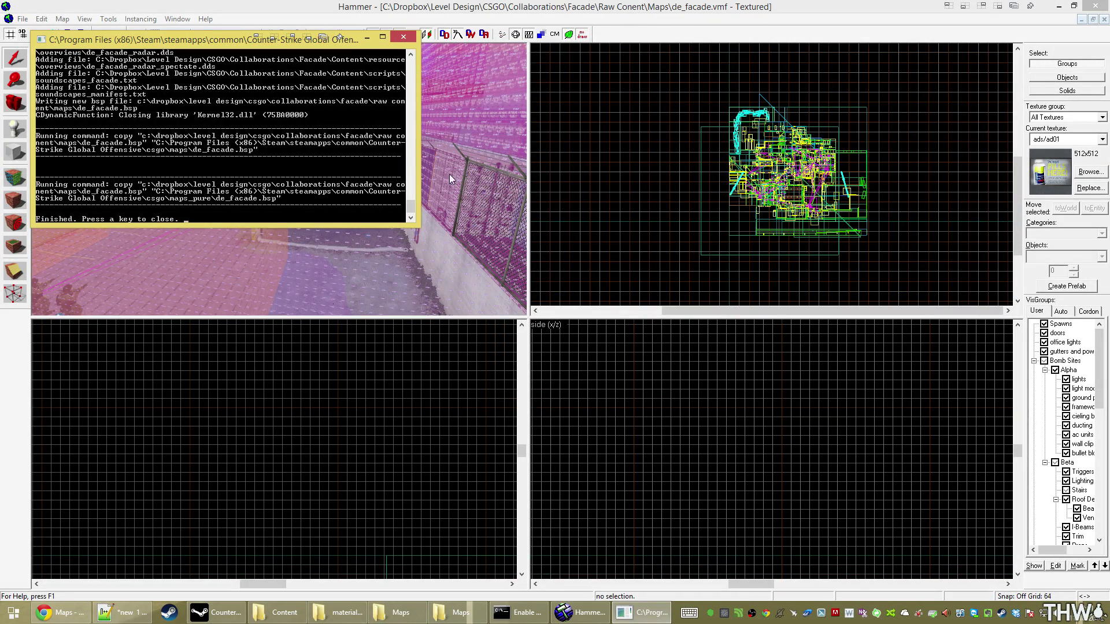
{"action": "left_click_drag", "start_coordinate": [412, 200], "coordinate": [380, 86]}
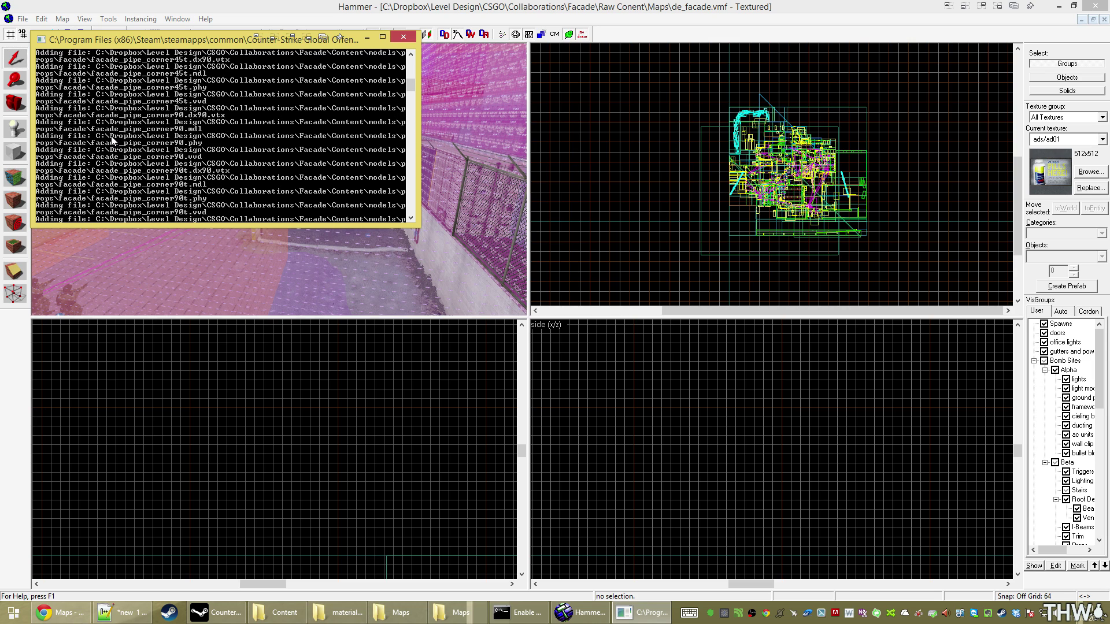
{"action": "scroll", "coordinate": [173, 168], "scroll_direction": "down", "scroll_amount": 8}
{"action": "scroll", "coordinate": [114, 208], "scroll_direction": "down", "scroll_amount": 15}
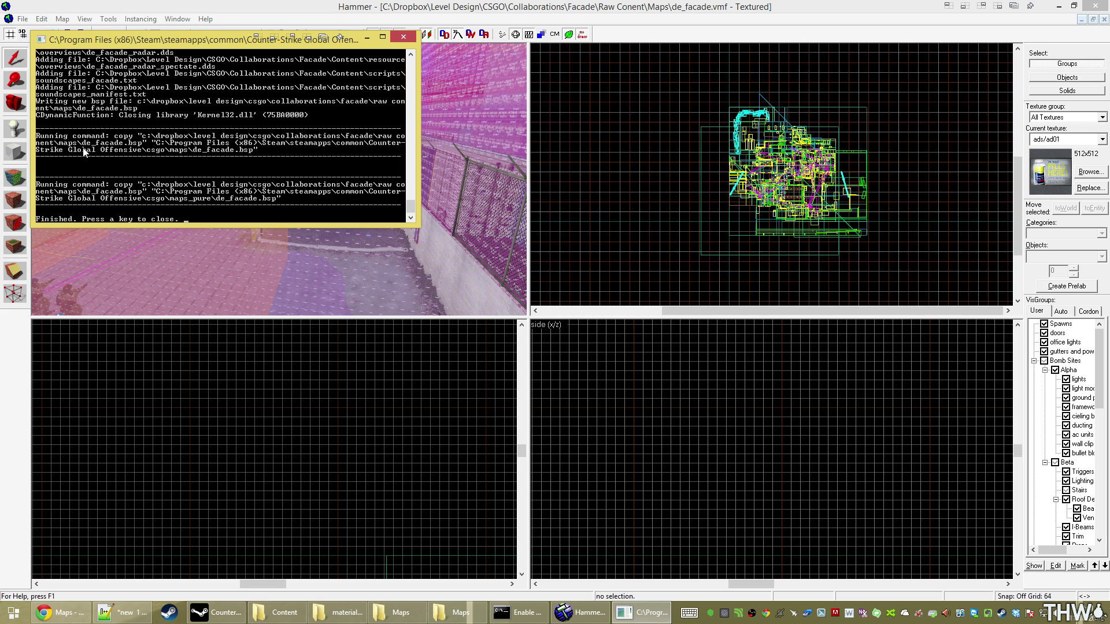
- Select de_facade.bsp in the first Maps folder window to check its details
{"action": "left_click", "coordinate": [454, 612]}
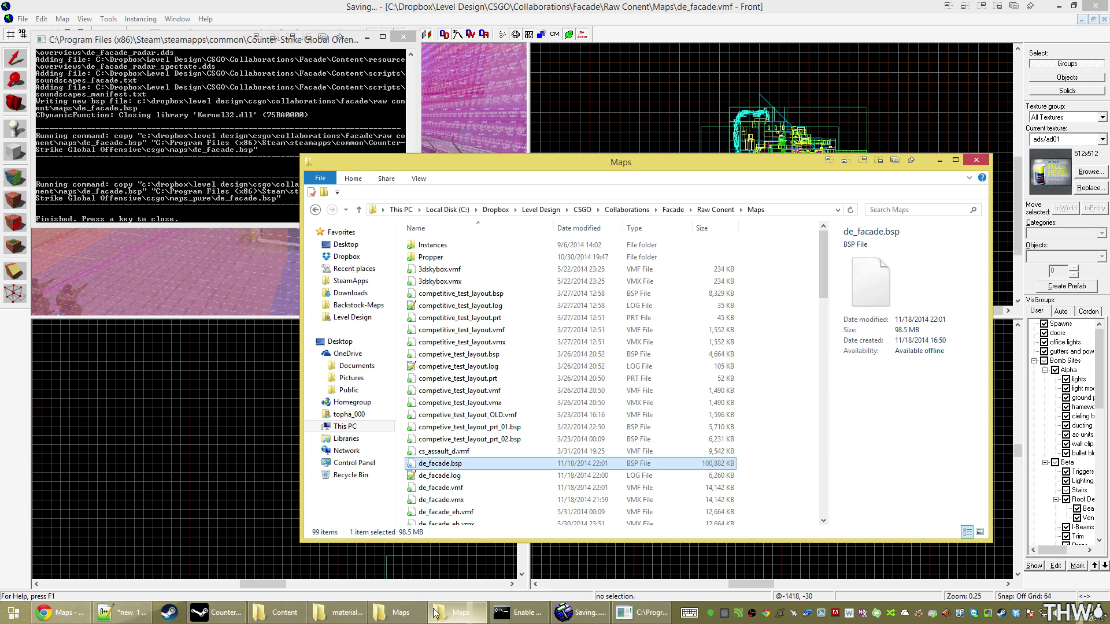
{"action": "left_click", "coordinate": [777, 426]}
{"action": "left_click", "coordinate": [714, 464]}
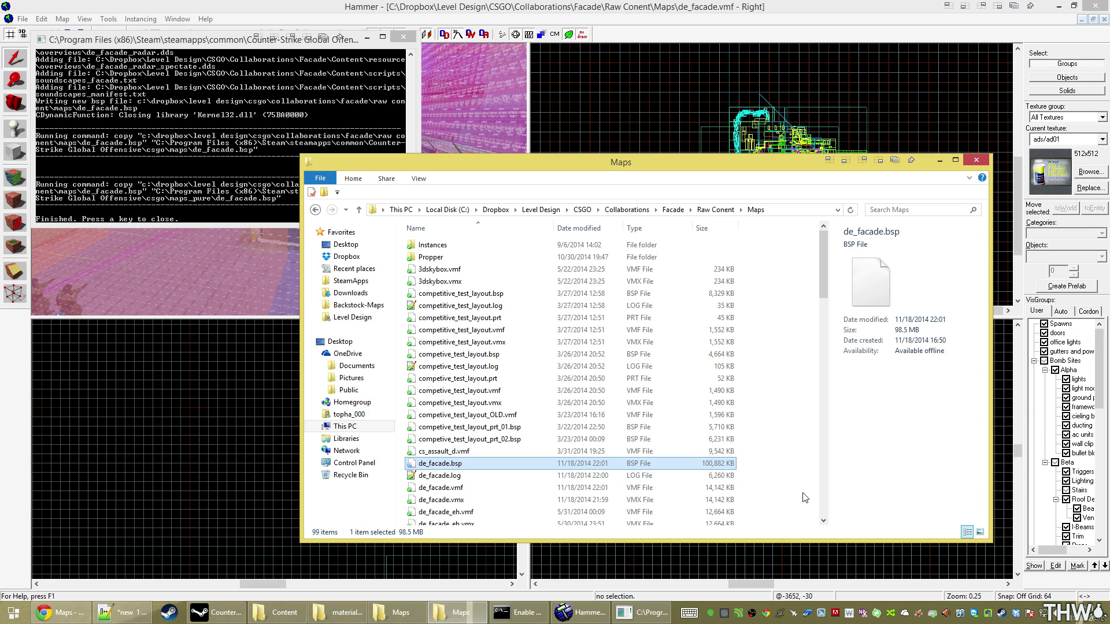
- In the second window, browse to Counter-Strike Global Offensive\csgo\maps and check de_facade.bsp's date and size
{"action": "left_click", "coordinate": [401, 612]}
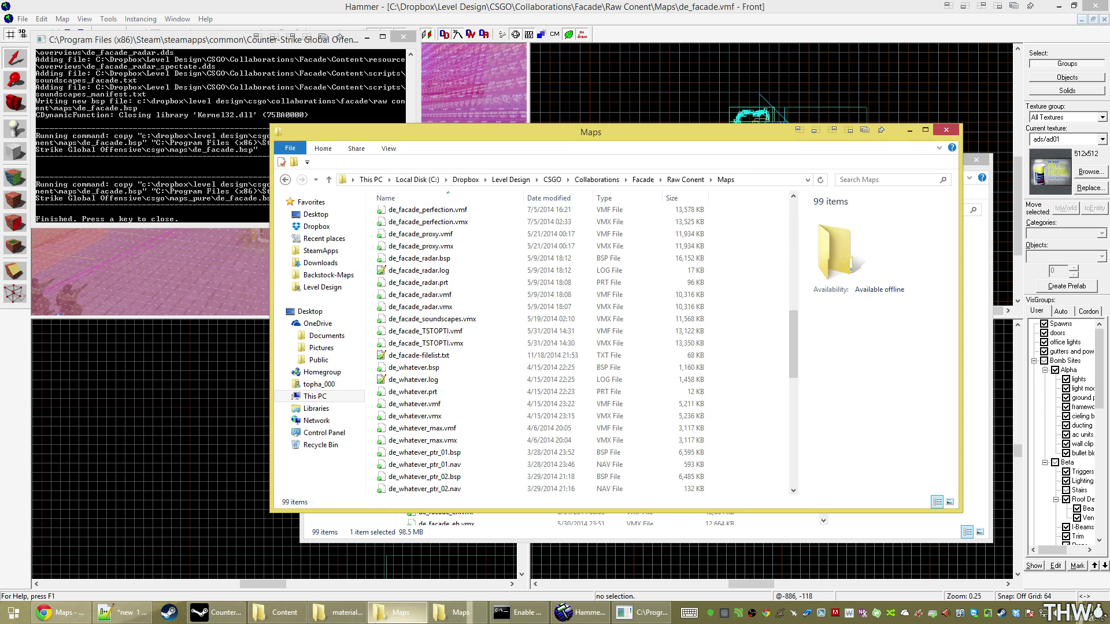
{"action": "left_click_drag", "start_coordinate": [548, 130], "coordinate": [382, 127]}
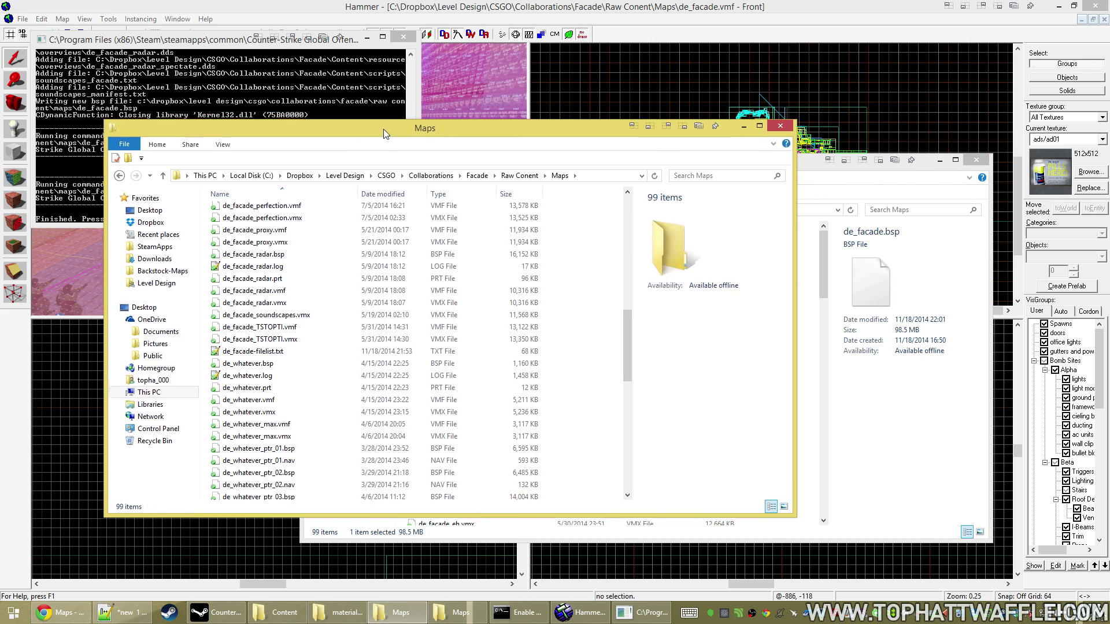
{"action": "left_click", "coordinate": [156, 283]}
{"action": "left_click", "coordinate": [154, 247]}
{"action": "double_click", "coordinate": [234, 210]}
{"action": "left_click", "coordinate": [276, 237]}
{"action": "double_click", "coordinate": [276, 237]}
{"action": "double_click", "coordinate": [278, 235]}
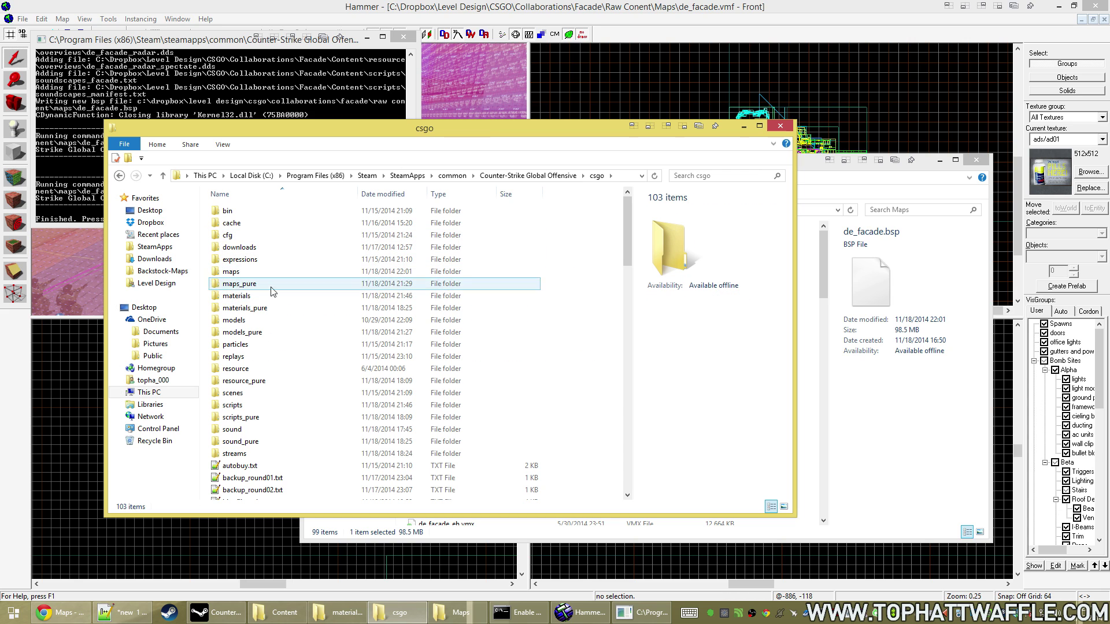
{"action": "double_click", "coordinate": [255, 272]}
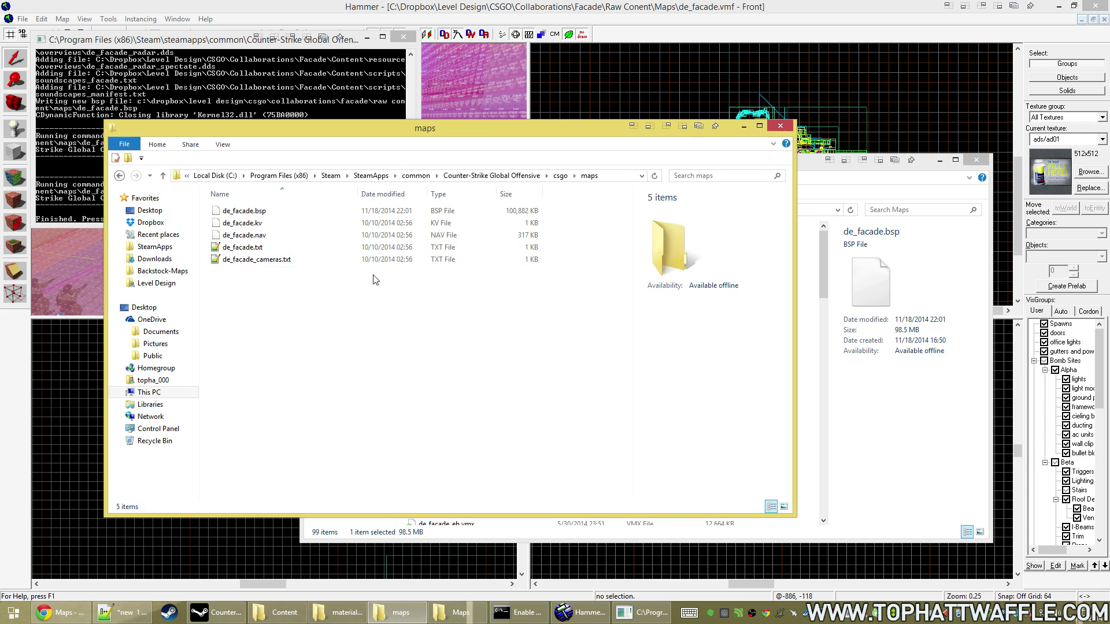
{"action": "left_click", "coordinate": [516, 216]}
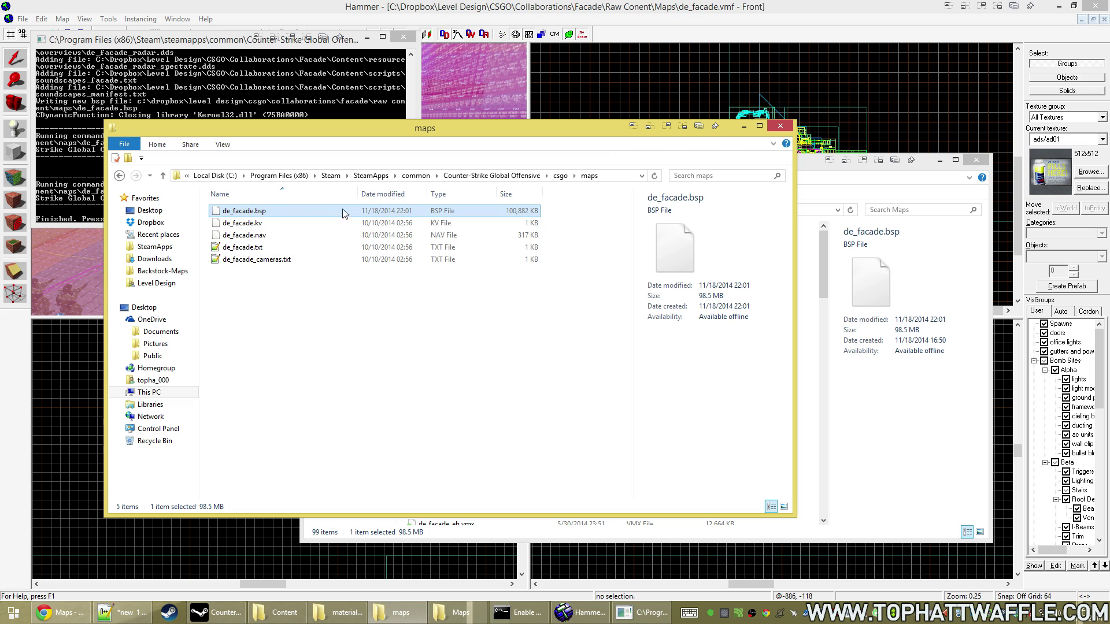
- Open csgo\maps_pure and select de_facade.bsp, confirming its 22:01 date and 98.5 MB size
{"action": "key", "text": "BackSpace"}
{"action": "double_click", "coordinate": [254, 282]}
{"action": "scroll", "coordinate": [449, 413], "scroll_direction": "down", "scroll_amount": 20}
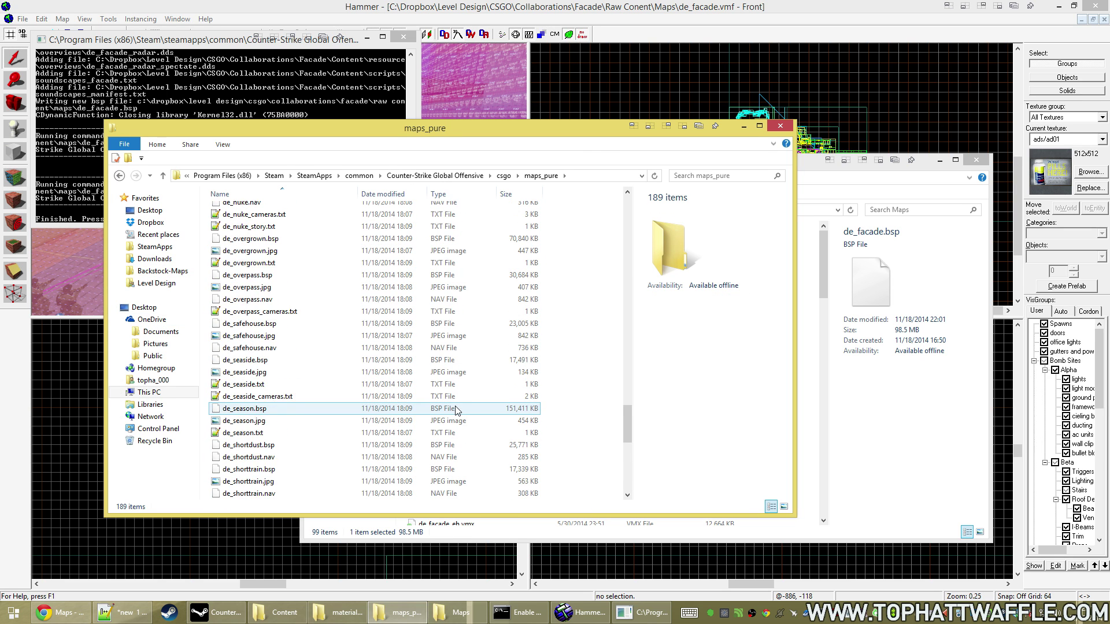
{"action": "scroll", "coordinate": [448, 413], "scroll_direction": "up", "scroll_amount": 20}
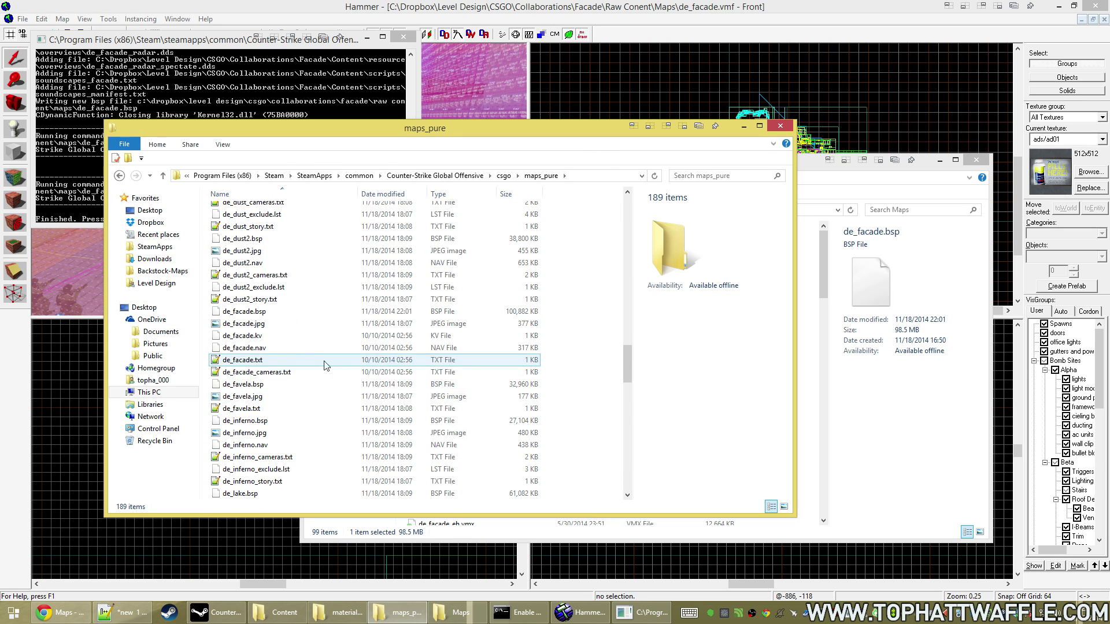
{"action": "left_click", "coordinate": [261, 312]}
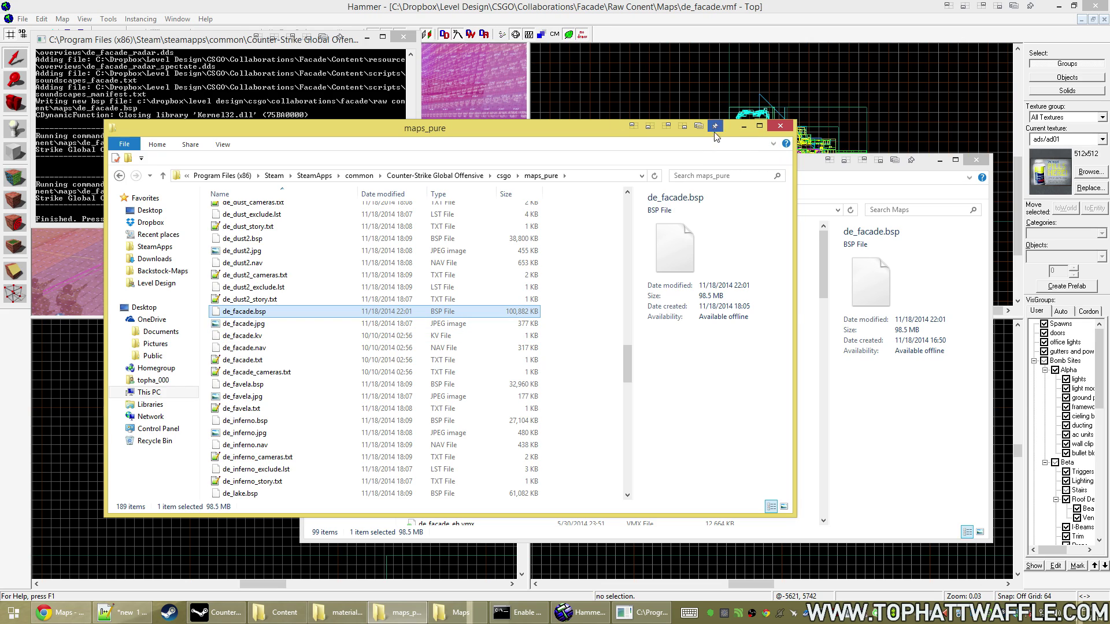
- Close the Hammer map editor and minimize the notes window
{"action": "left_click", "coordinate": [502, 176]}
{"action": "left_click", "coordinate": [1085, 22]}
{"action": "left_click", "coordinate": [1096, 5]}
{"action": "left_click", "coordinate": [1044, 396]}
{"action": "left_click", "coordinate": [1029, 398]}
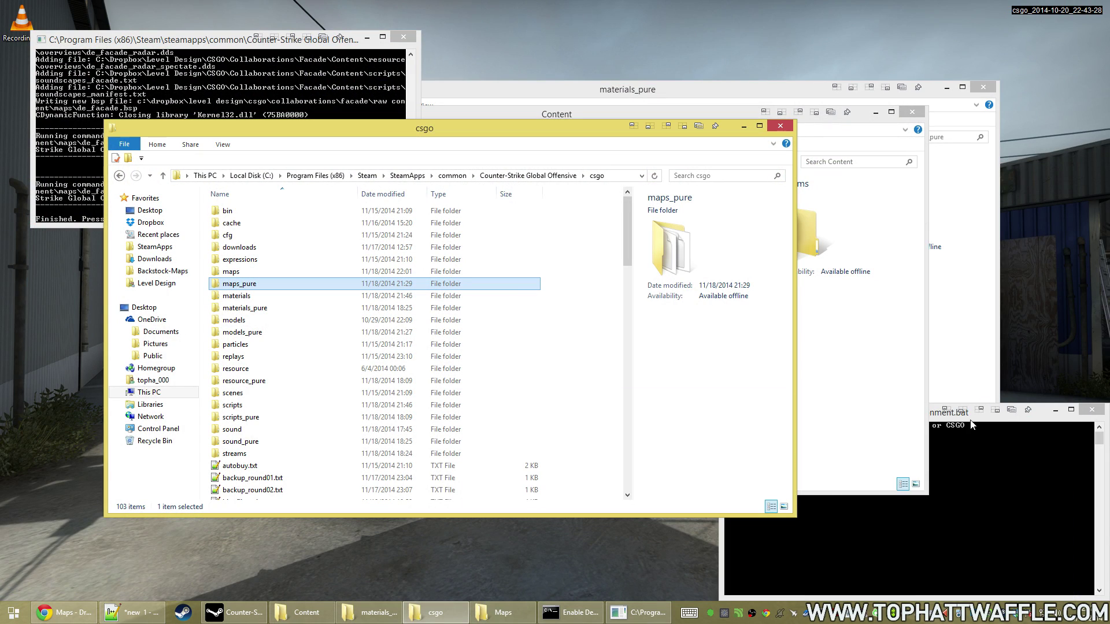
- Exit the dev environment in its console to restore the csgo folder names
{"action": "left_click", "coordinate": [989, 422]}
{"action": "left_click_drag", "start_coordinate": [880, 425], "coordinate": [831, 287]}
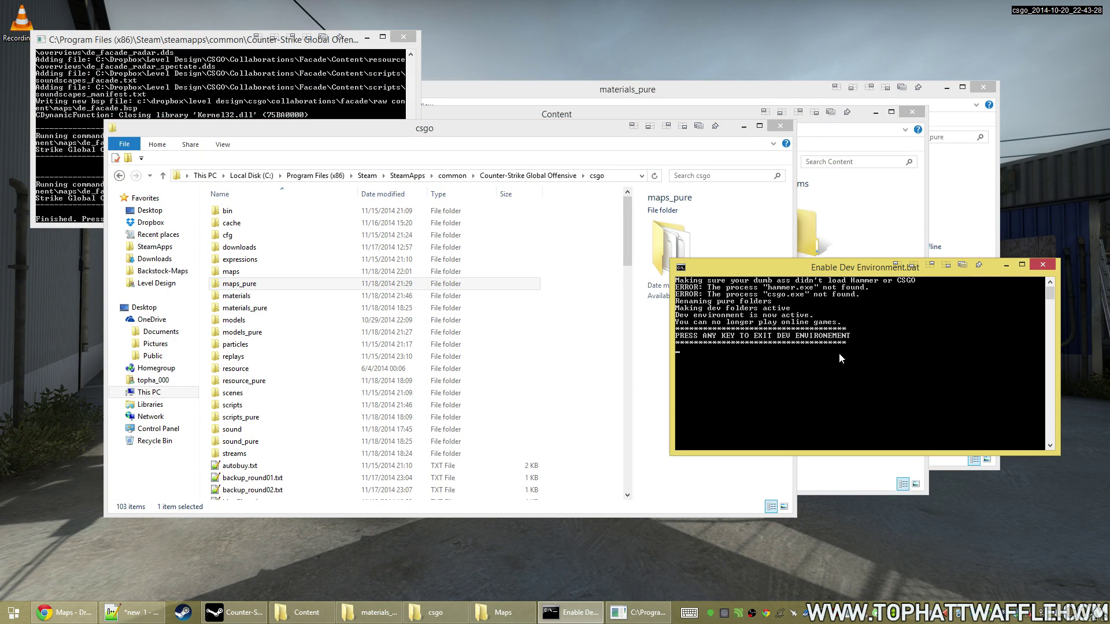
{"action": "key", "text": "Return"}
- Check maps_dev for the 22:01 de_facade.bsp, then close the dev environment console
{"action": "left_click", "coordinate": [583, 263]}
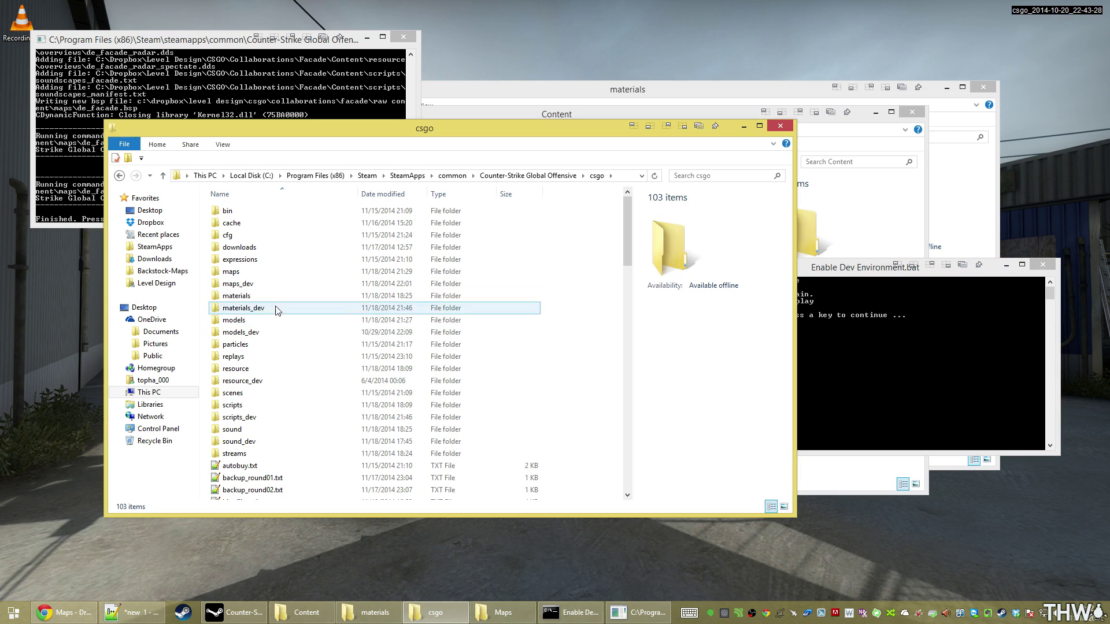
{"action": "double_click", "coordinate": [273, 284]}
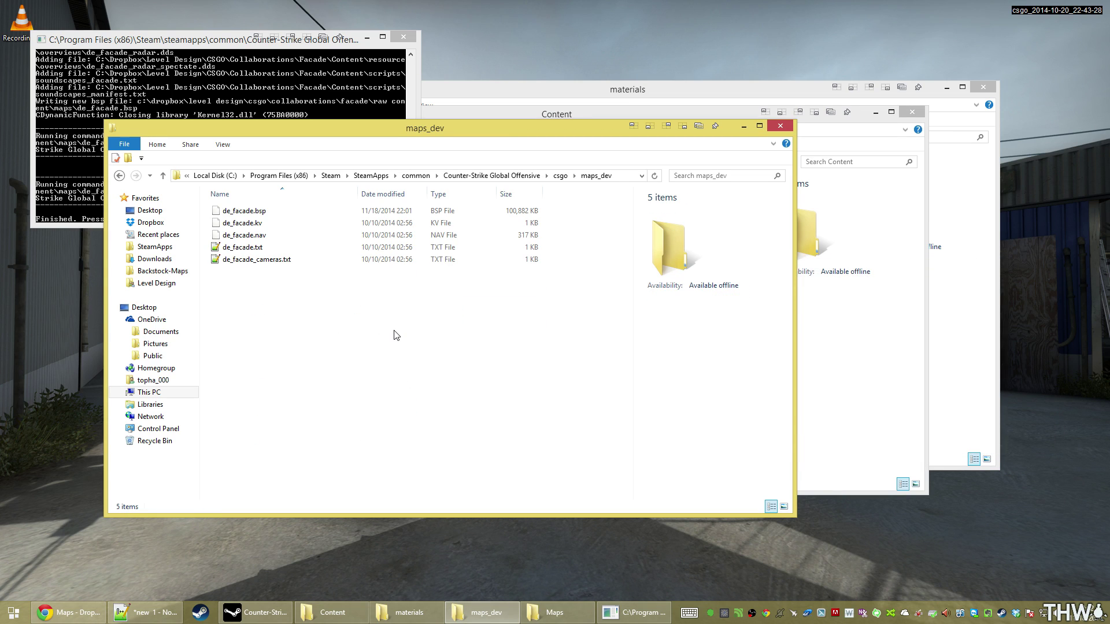
{"action": "key", "text": "BackSpace"}
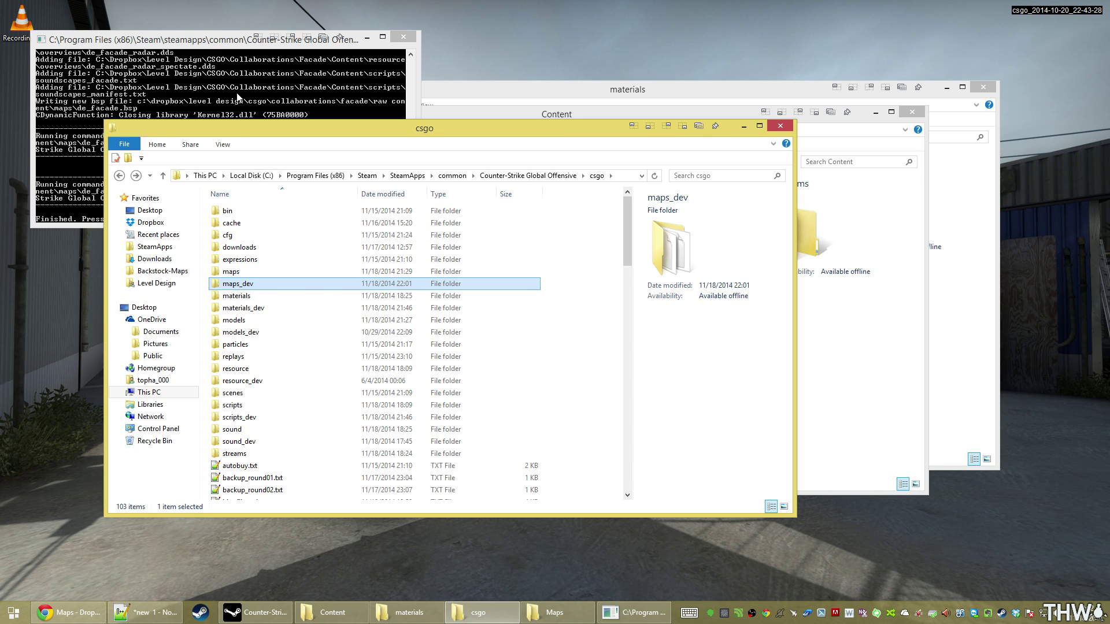
{"action": "left_click", "coordinate": [196, 46]}
{"action": "left_click", "coordinate": [403, 36]}
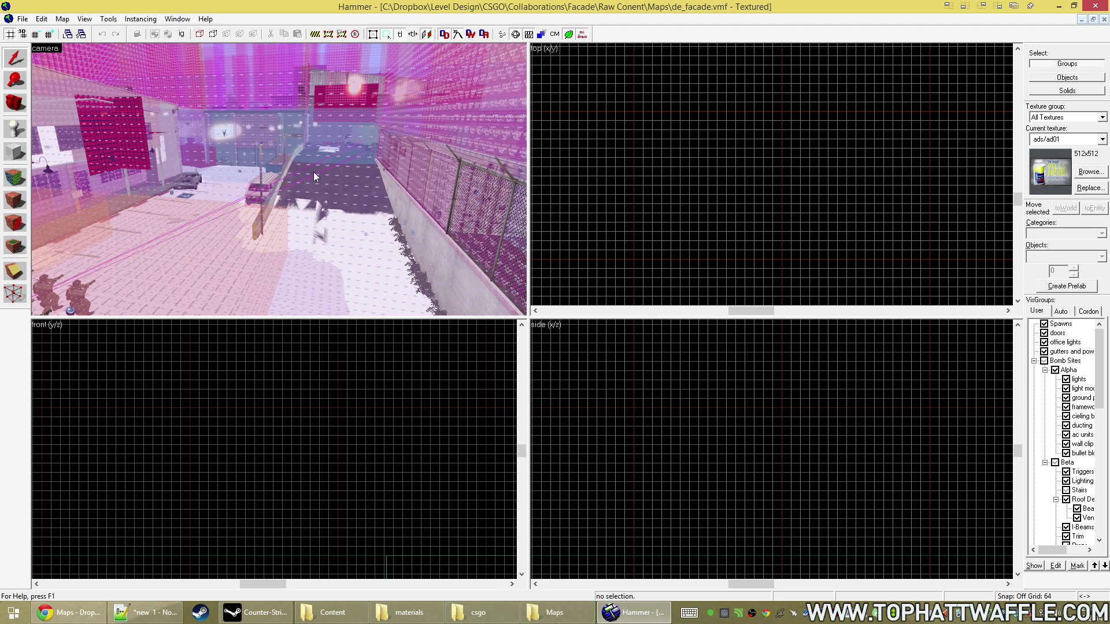
- Fly the 3D view over the SKIP-textured alley, save de_facade.vmf, and bring up advanced Run Map
{"action": "key", "text": "z"}
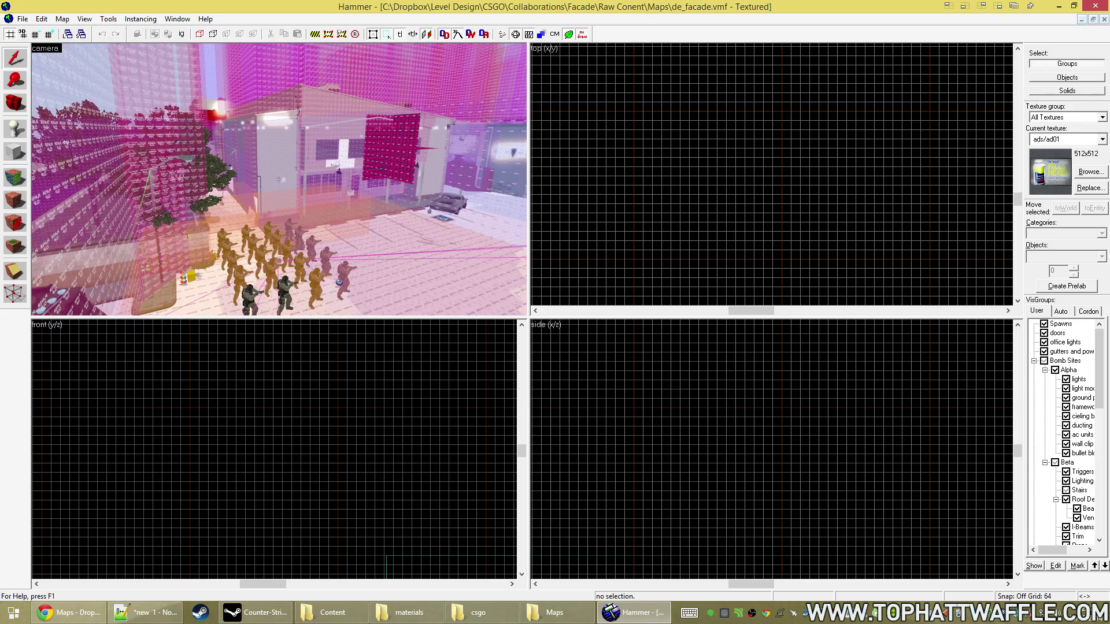
{"action": "key", "text": "w"}
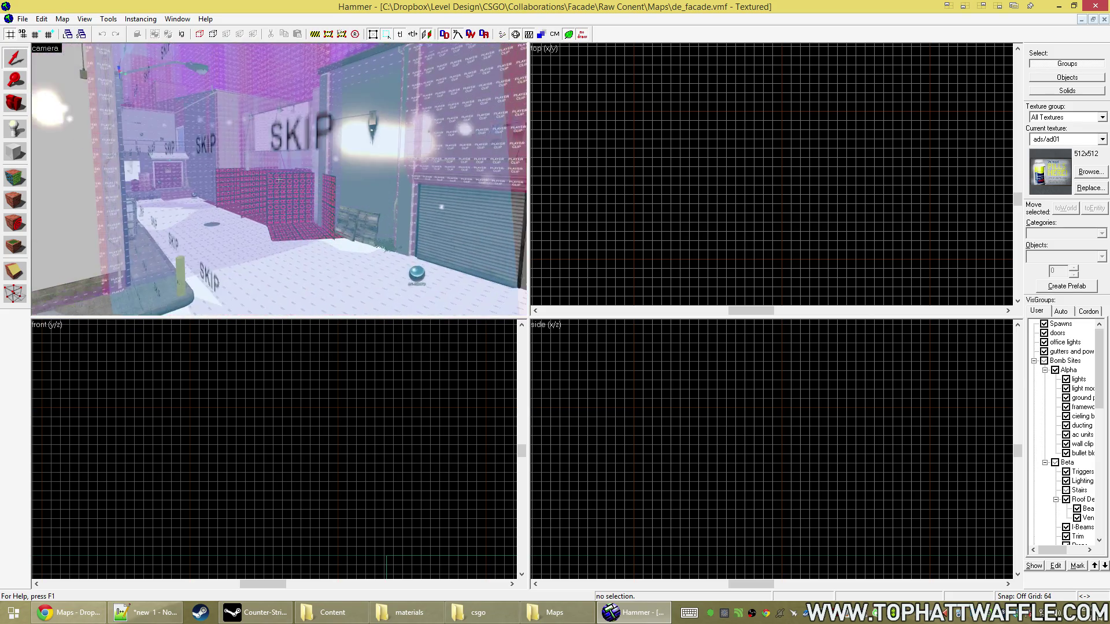
{"action": "key", "text": "w"}
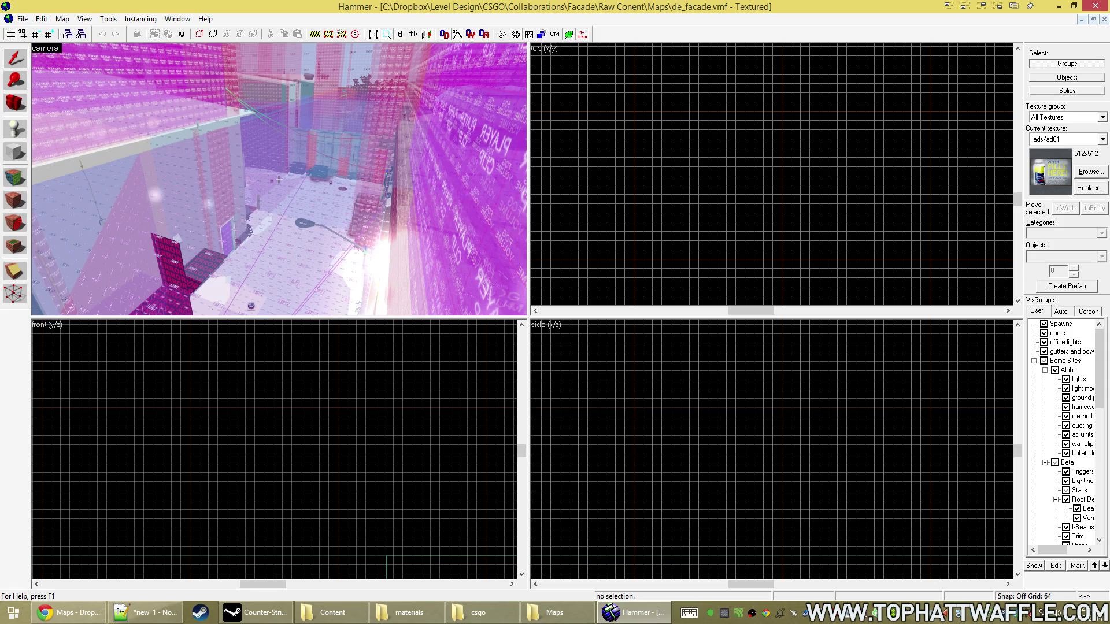
{"action": "key", "text": "w"}
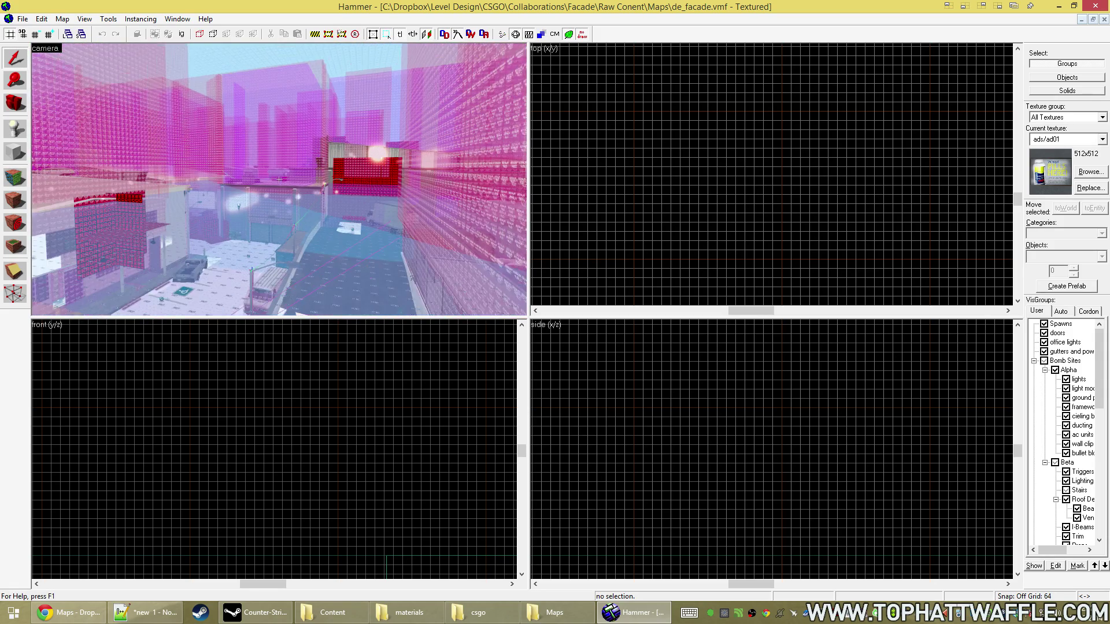
{"action": "key", "text": "w"}
{"action": "key", "text": "z"}
{"action": "key", "text": "ctrl+s"}
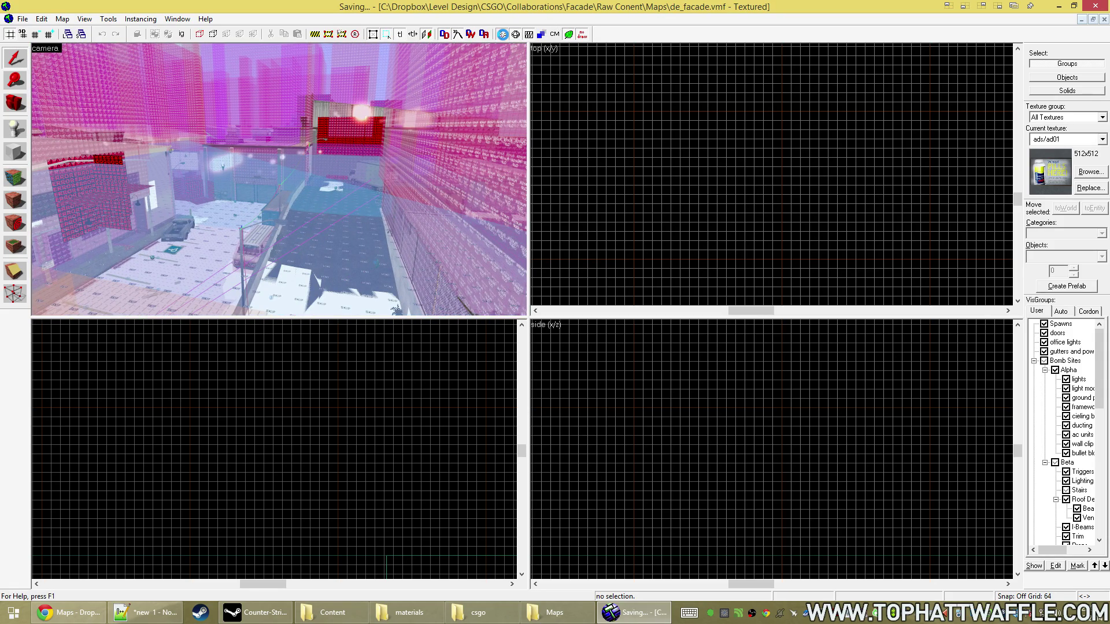
{"action": "key", "text": "F9"}
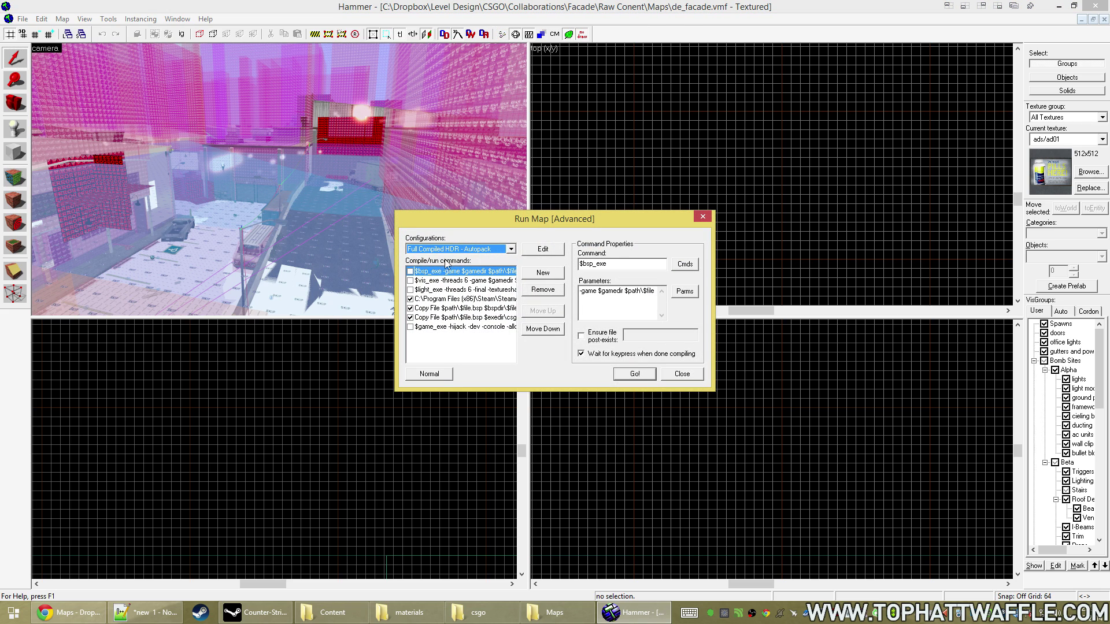
- Switch the compile configuration to 'Run map - windowed' and review its -height/-width parameters
{"action": "left_click", "coordinate": [449, 249]}
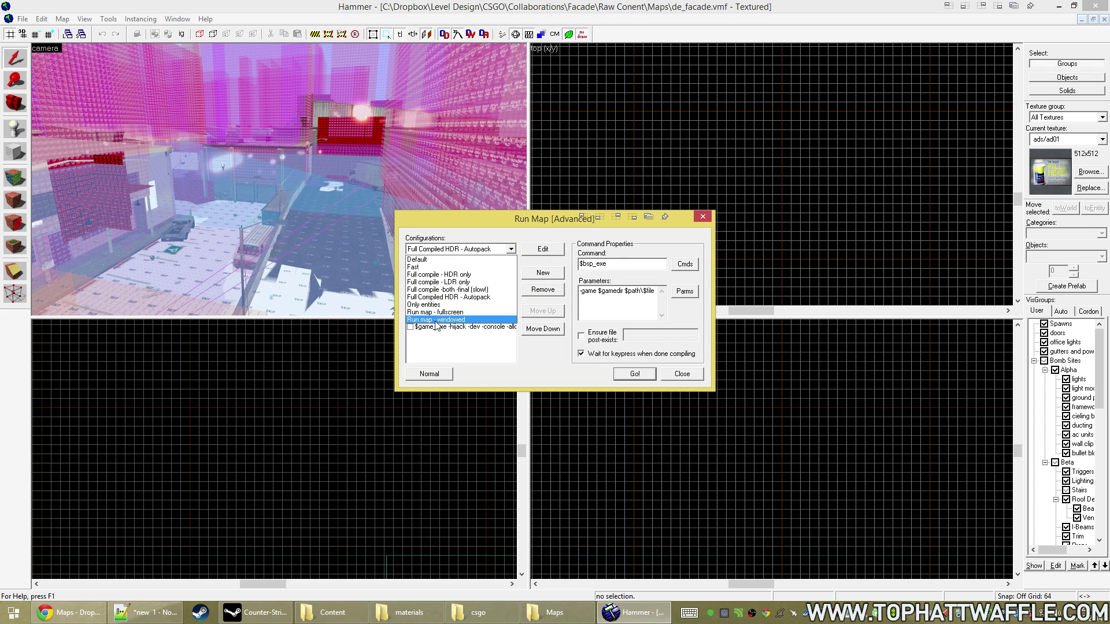
{"action": "left_click", "coordinate": [437, 320]}
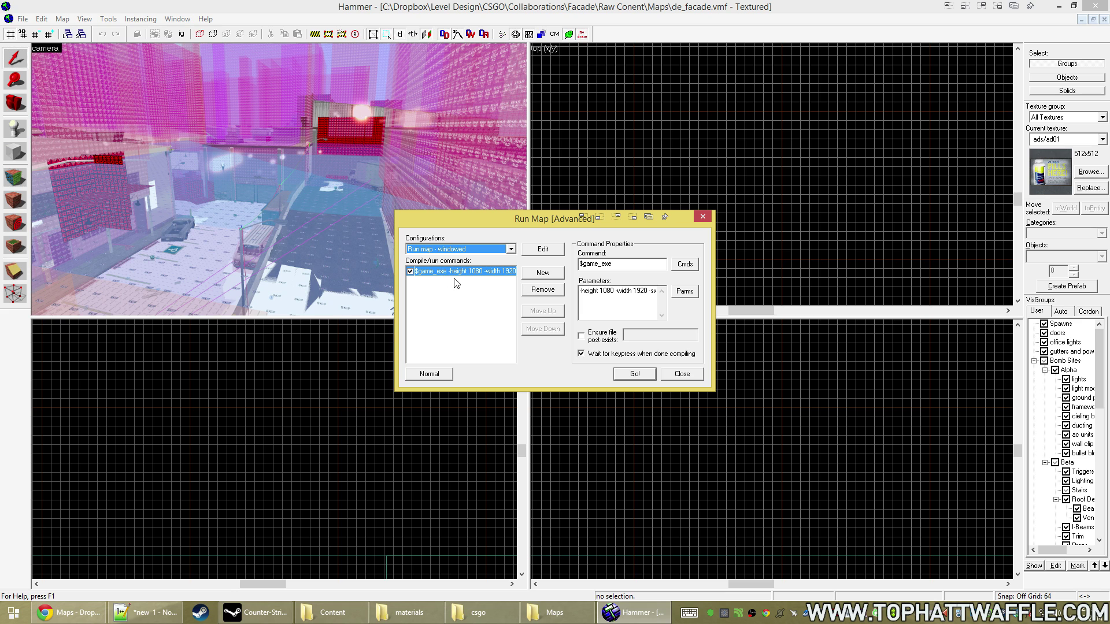
{"action": "left_click_drag", "start_coordinate": [647, 293], "coordinate": [561, 286]}
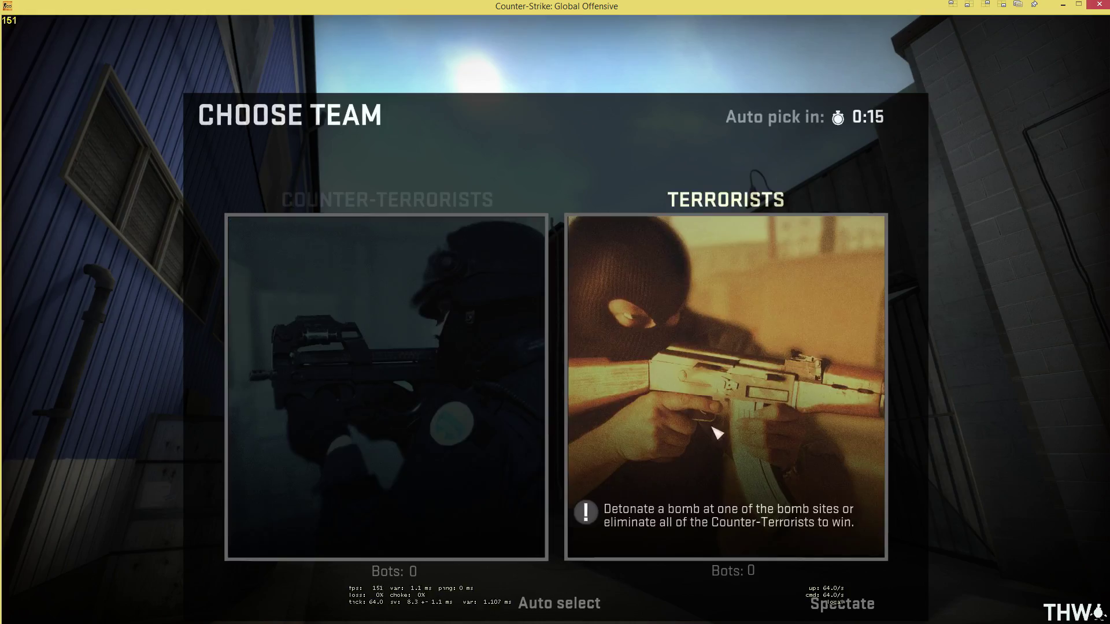
- Join the Terrorists, restart the match, walk to T Stairs, and run buildcubemaps in the console
{"action": "left_click", "coordinate": [716, 431]}
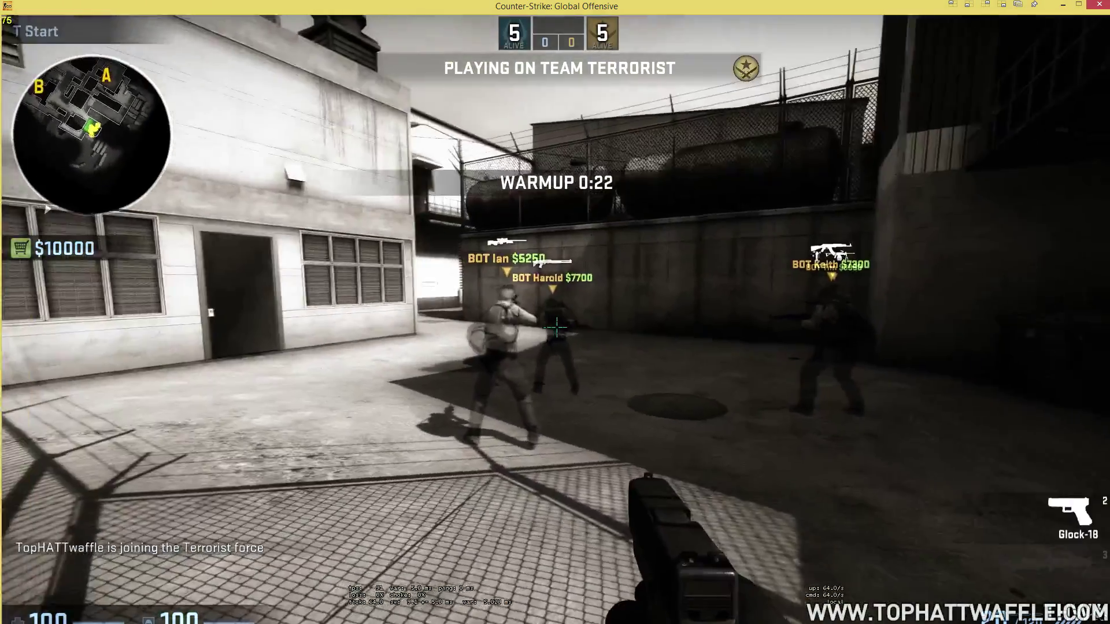
{"action": "key", "text": "3"}
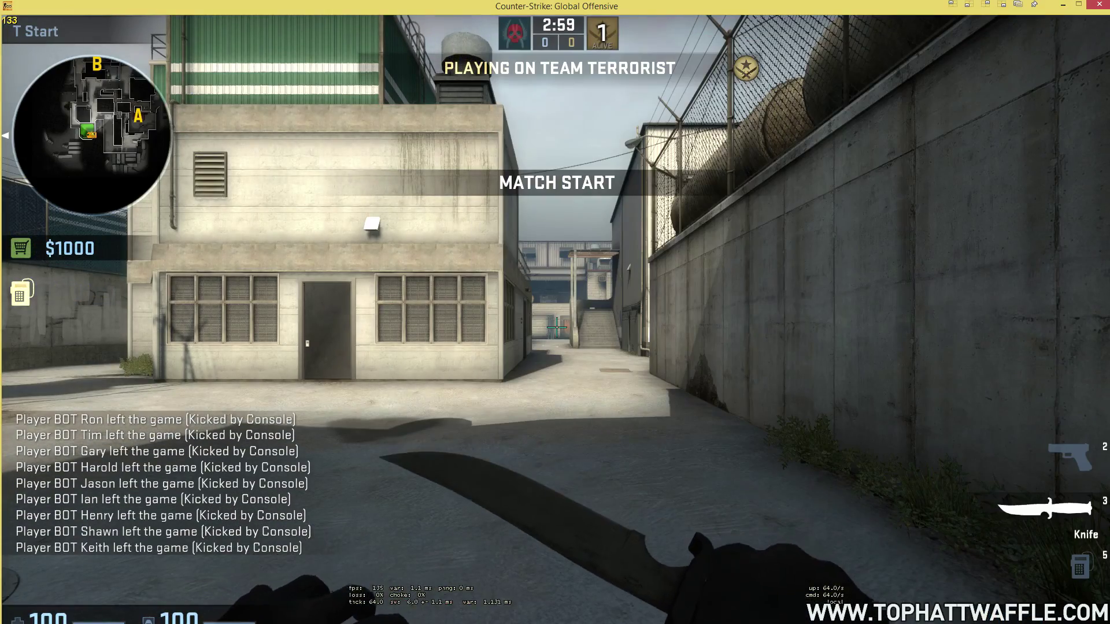
{"action": "key", "text": "w"}
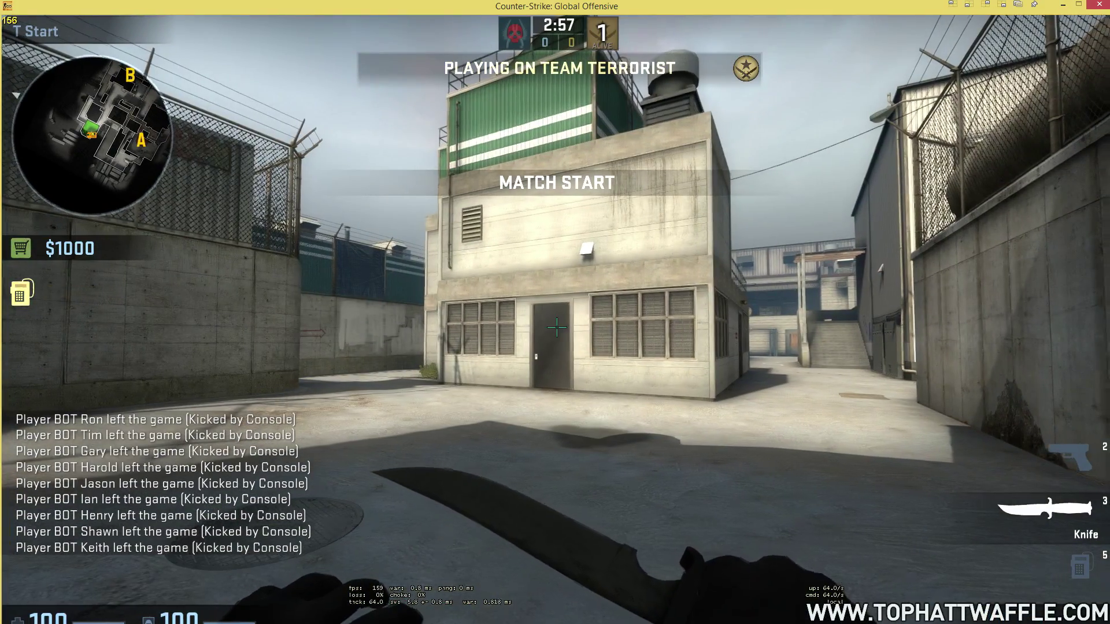
{"action": "key", "text": "w"}
{"action": "key", "text": "w"}
{"action": "key", "text": "w"}
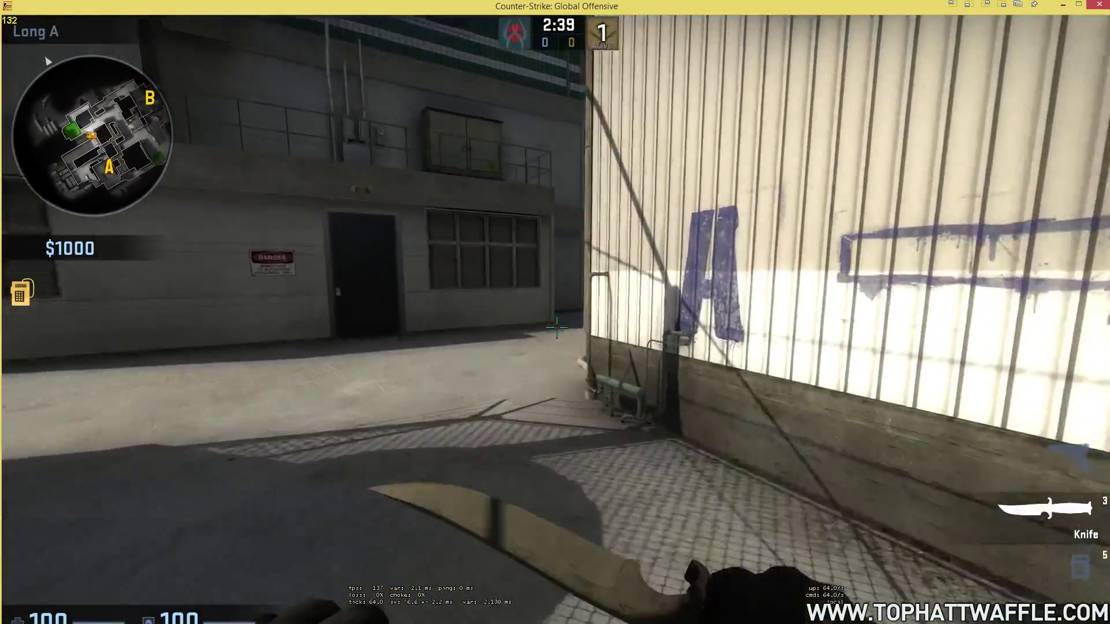
{"action": "key", "text": "w"}
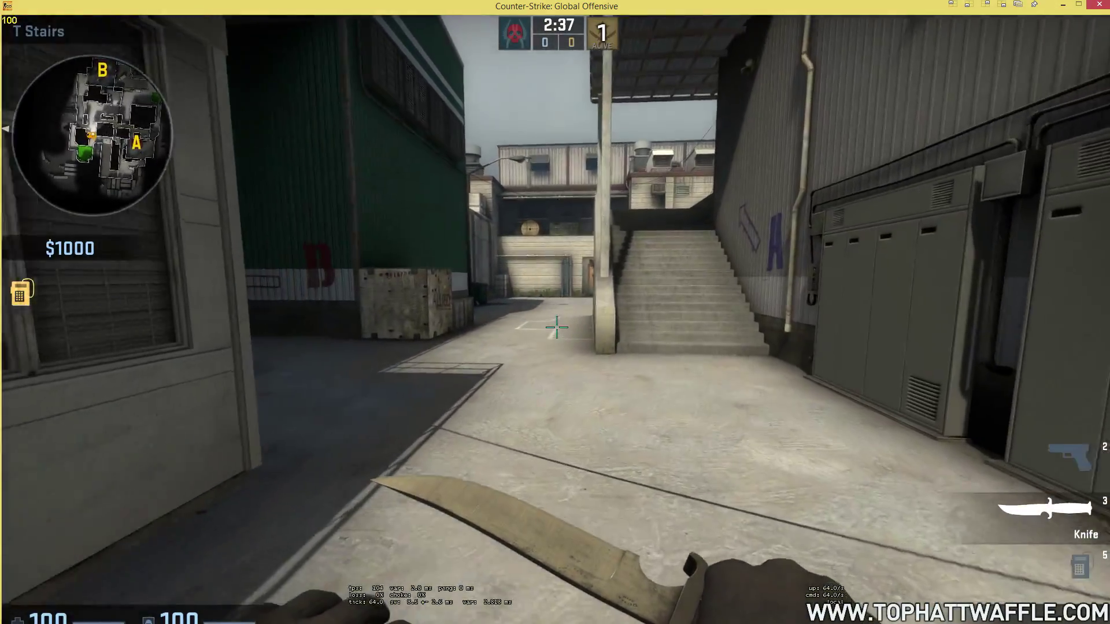
{"action": "key", "text": "a"}
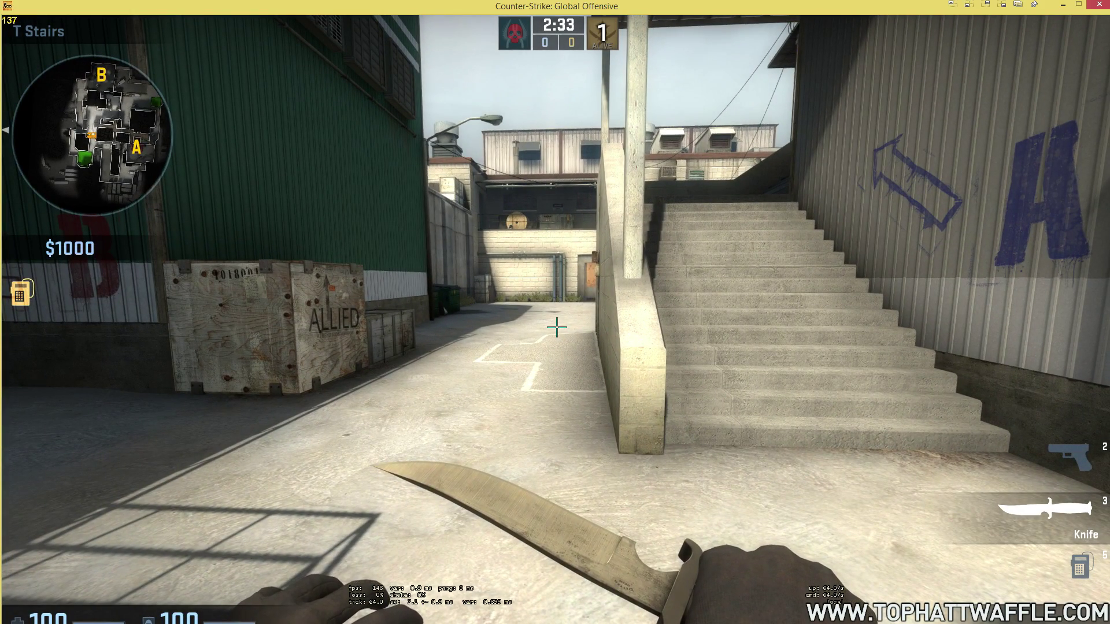
{"action": "key", "text": "grave"}
{"action": "type", "text": "buildcubemaps"}
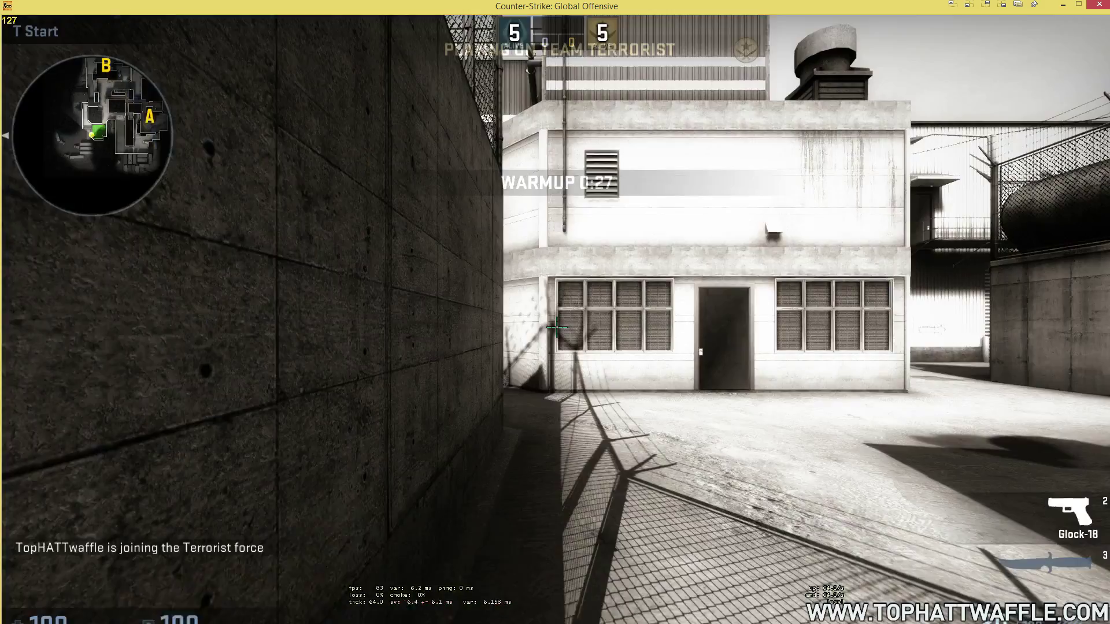
- Quit the game with the console command 'exit' and close the finished compile window
{"action": "key", "text": "grave"}
{"action": "type", "text": "exit"}
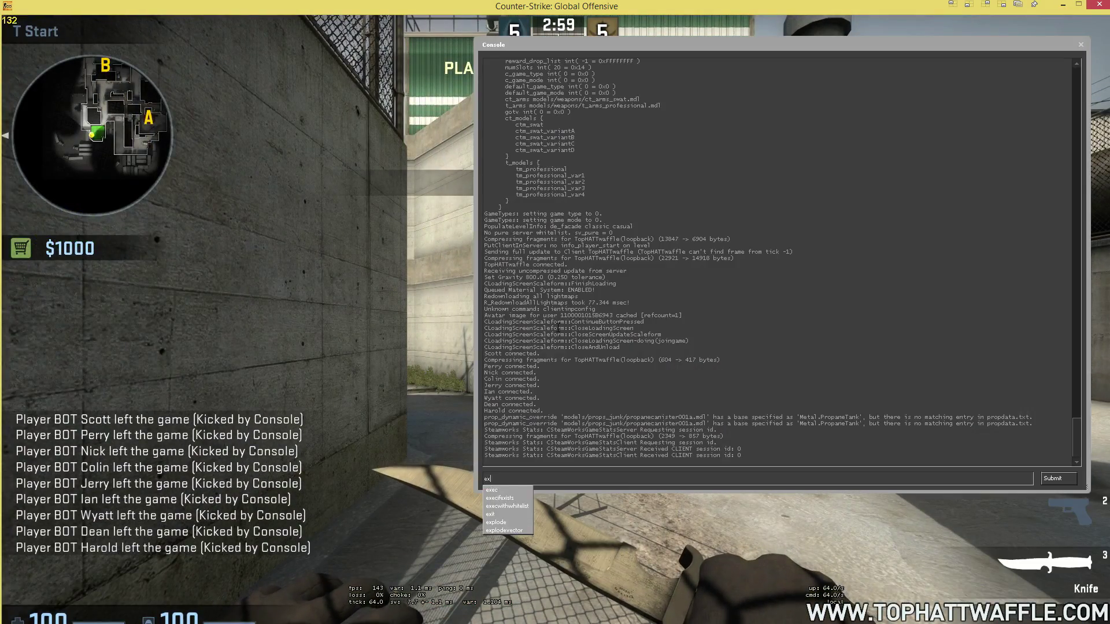
{"action": "key", "text": "Return"}
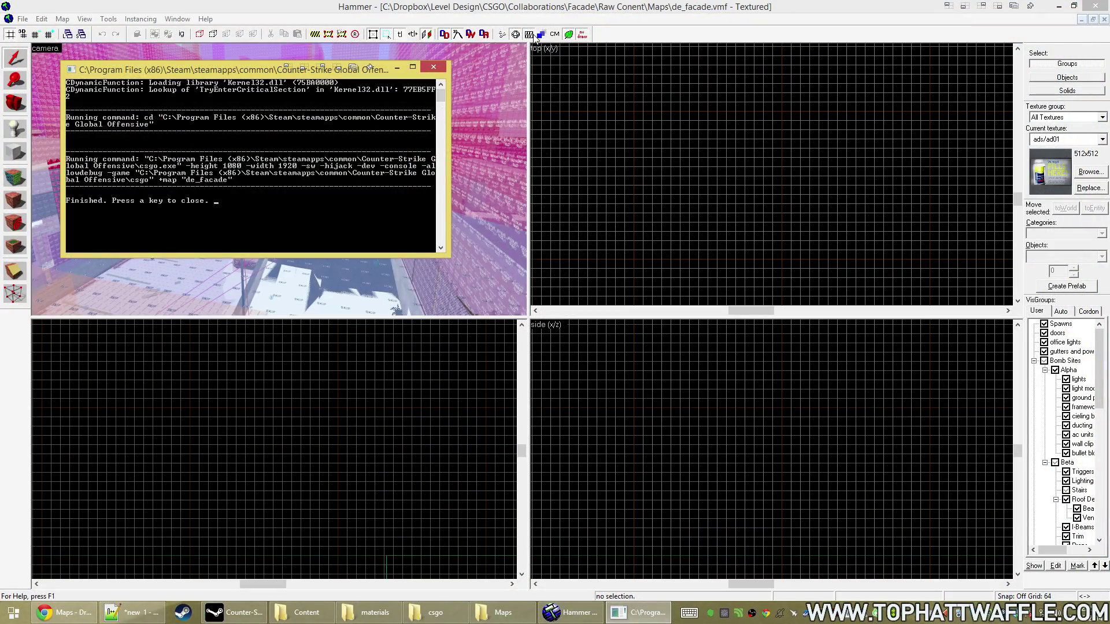
{"action": "key", "text": "Return"}
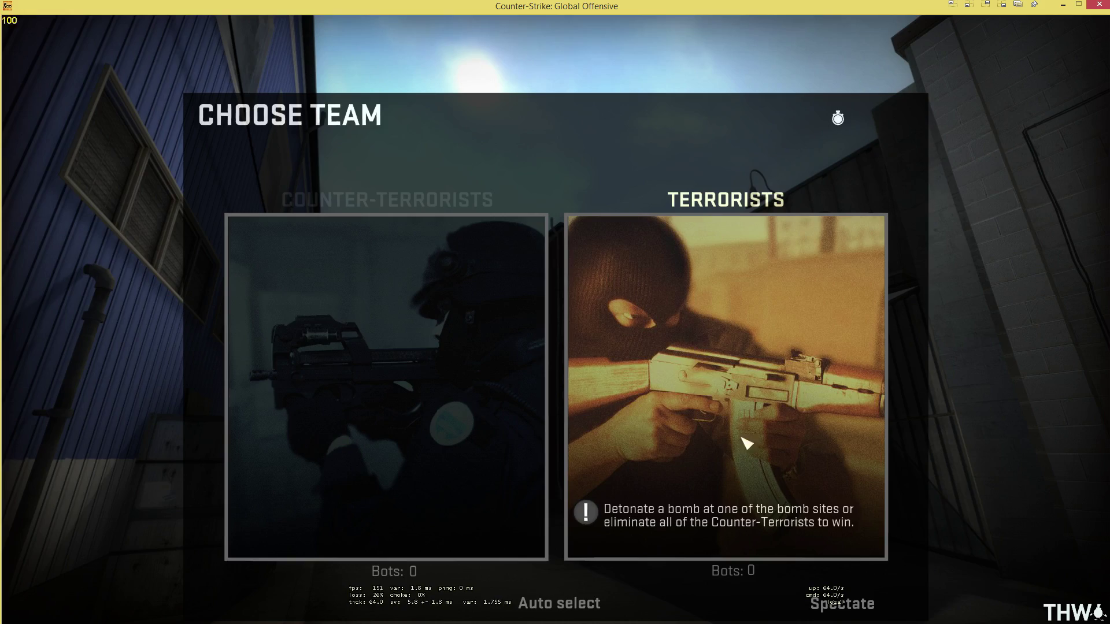
- Join the Terrorists with the knife out and fly from T Start via T Ramp into Bombsite B
{"action": "left_click", "coordinate": [741, 444]}
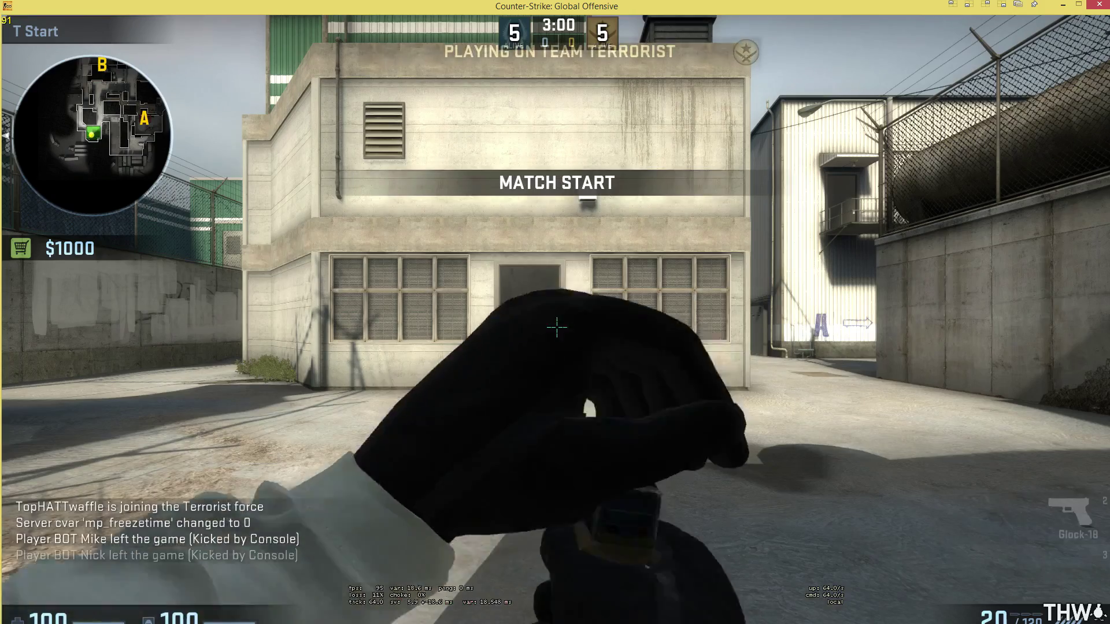
{"action": "key", "text": "3"}
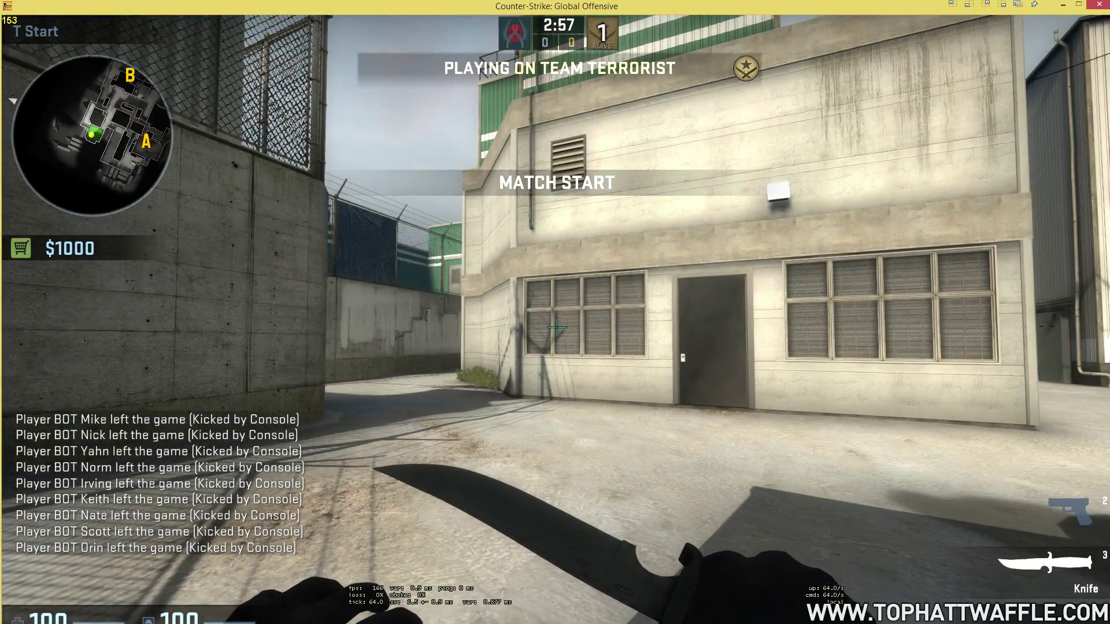
{"action": "key", "text": "w"}
{"action": "key", "text": "w"}
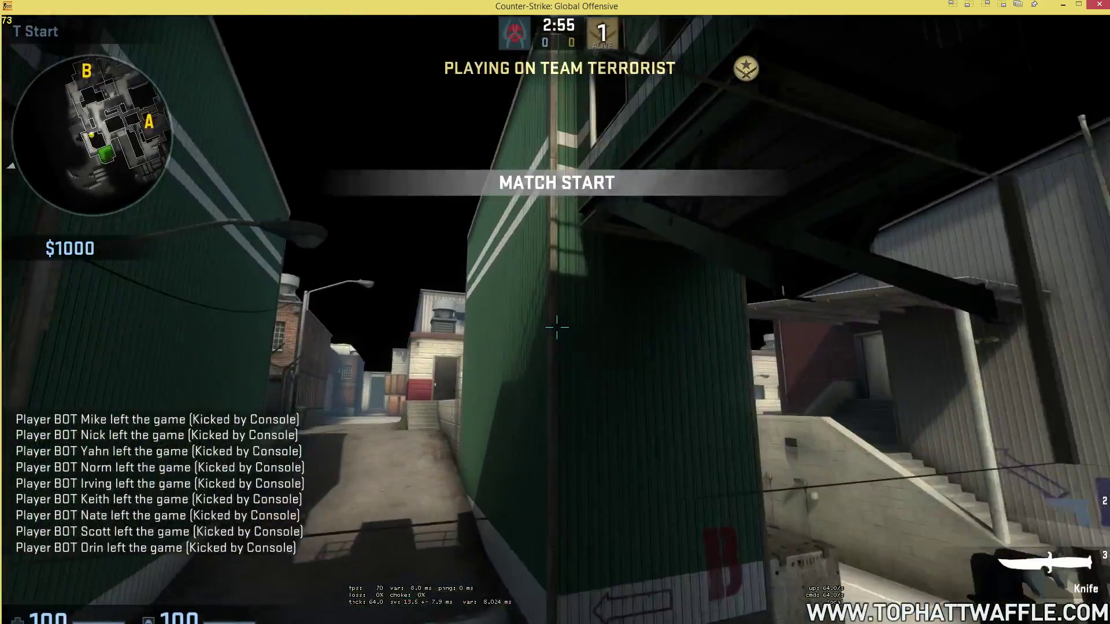
{"action": "key", "text": "w"}
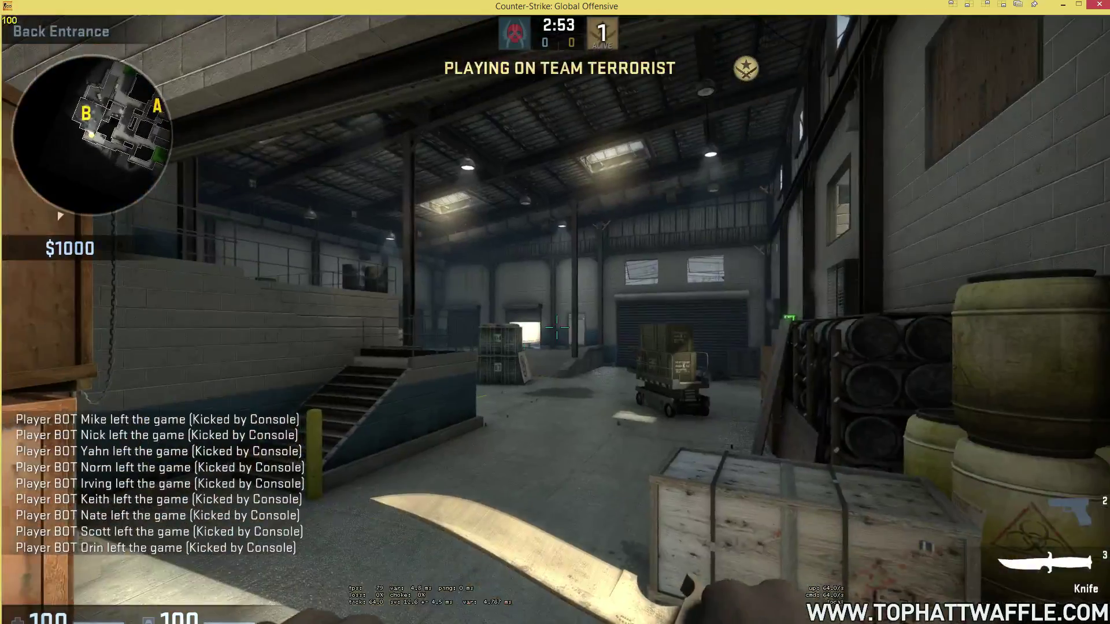
{"action": "key", "text": "w"}
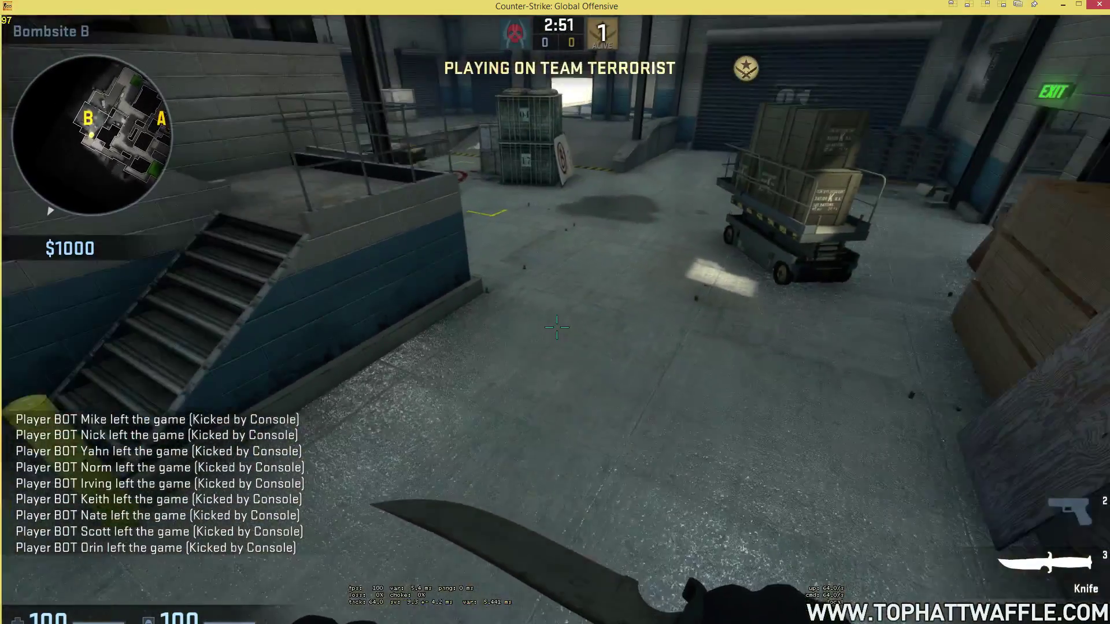
{"action": "key", "text": "w"}
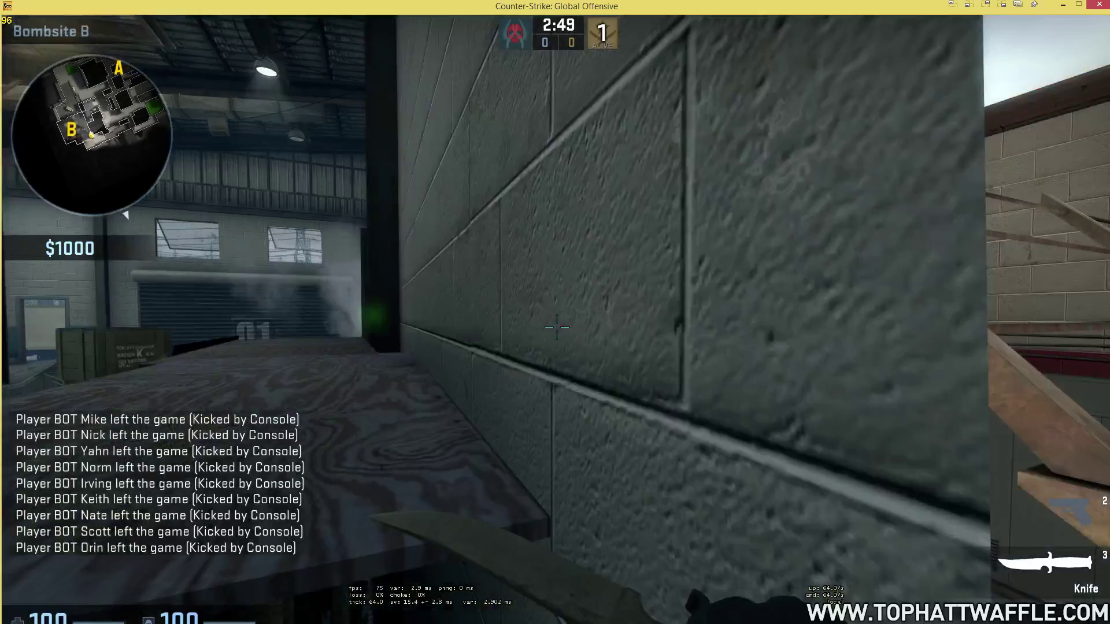
{"action": "key", "text": "w"}
- Fly on through Mid Doors and CT Start to the trucks at Truck, facing the warehouse
{"action": "key", "text": "grave"}
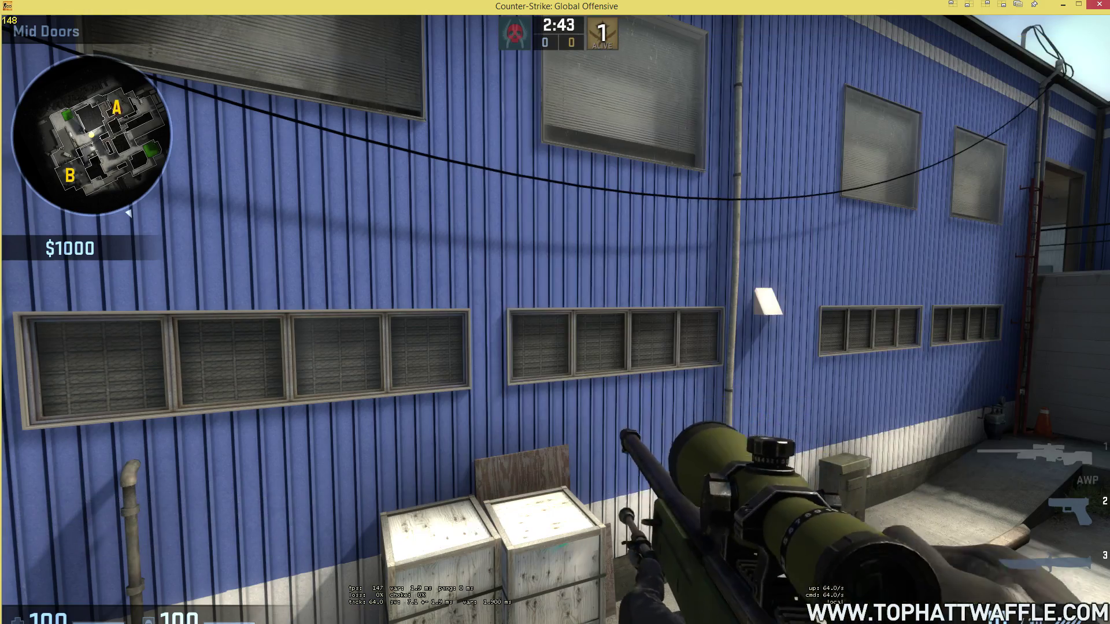
{"action": "key", "text": "w"}
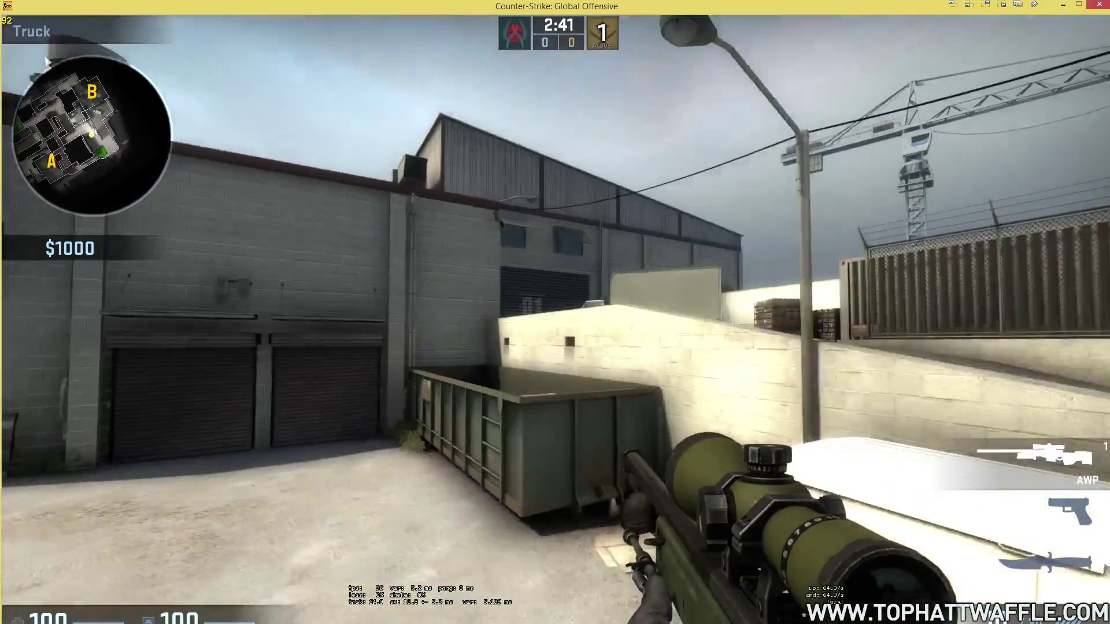
{"action": "key", "text": "w"}
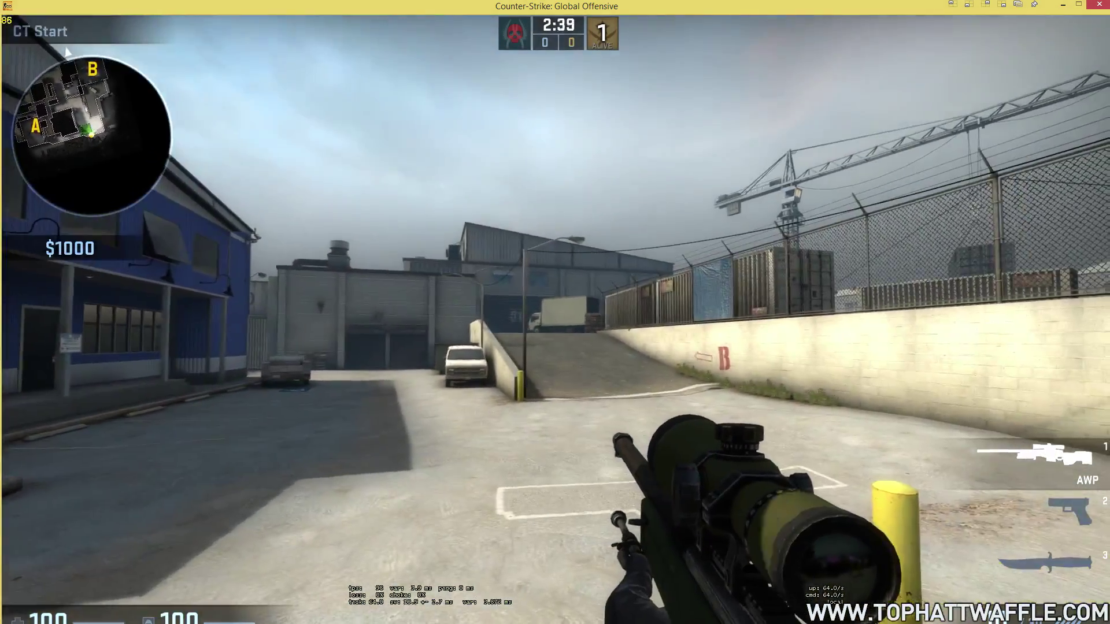
{"action": "key", "text": "s"}
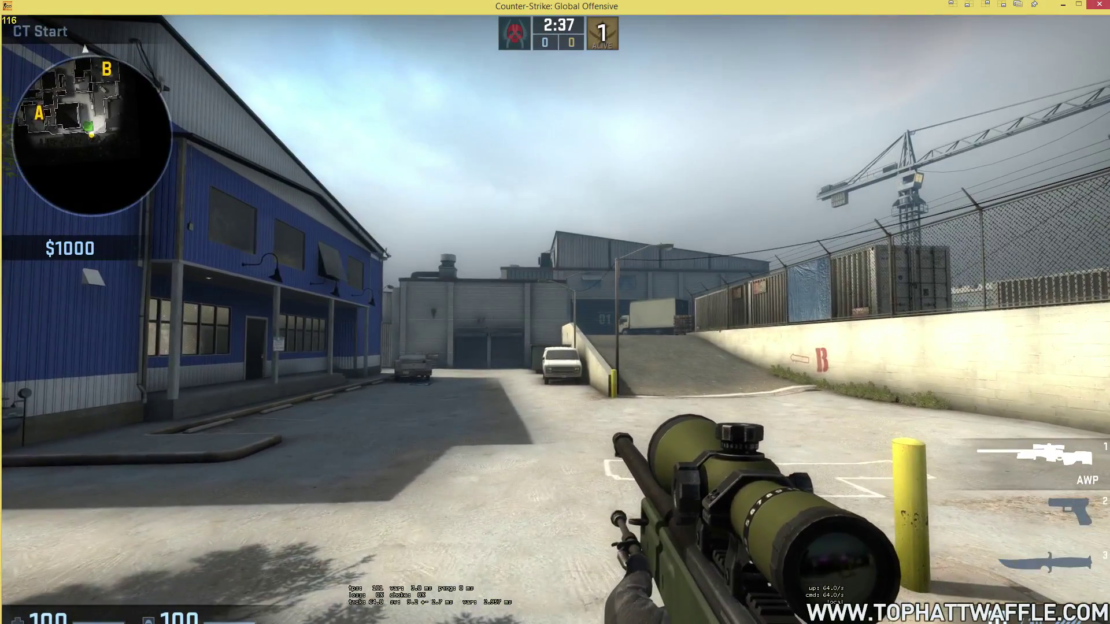
{"action": "key", "text": "w"}
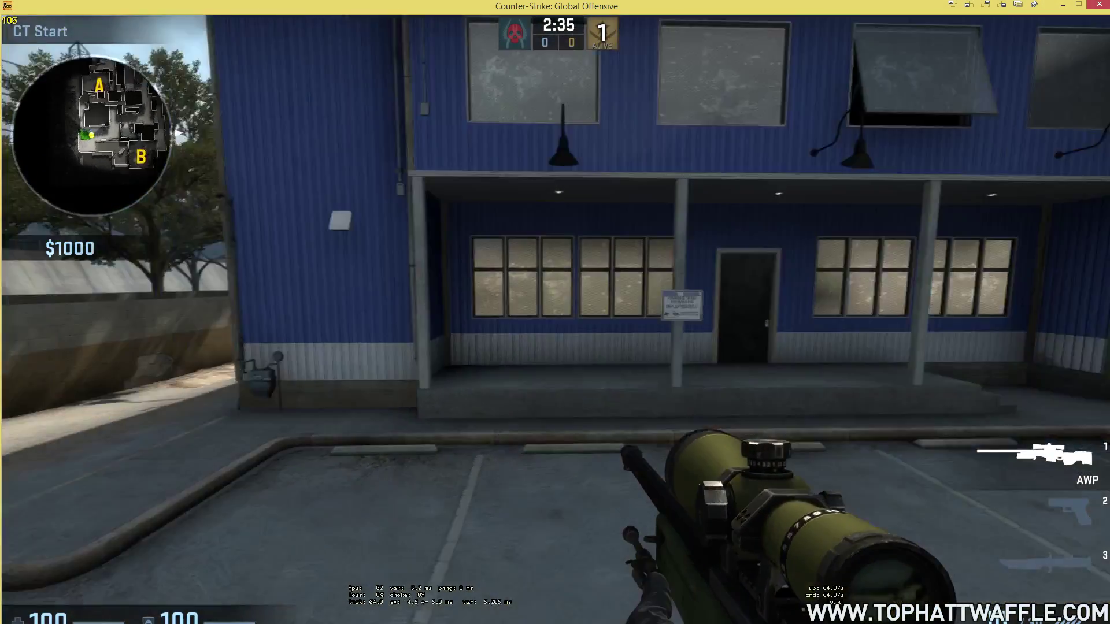
{"action": "key", "text": "w"}
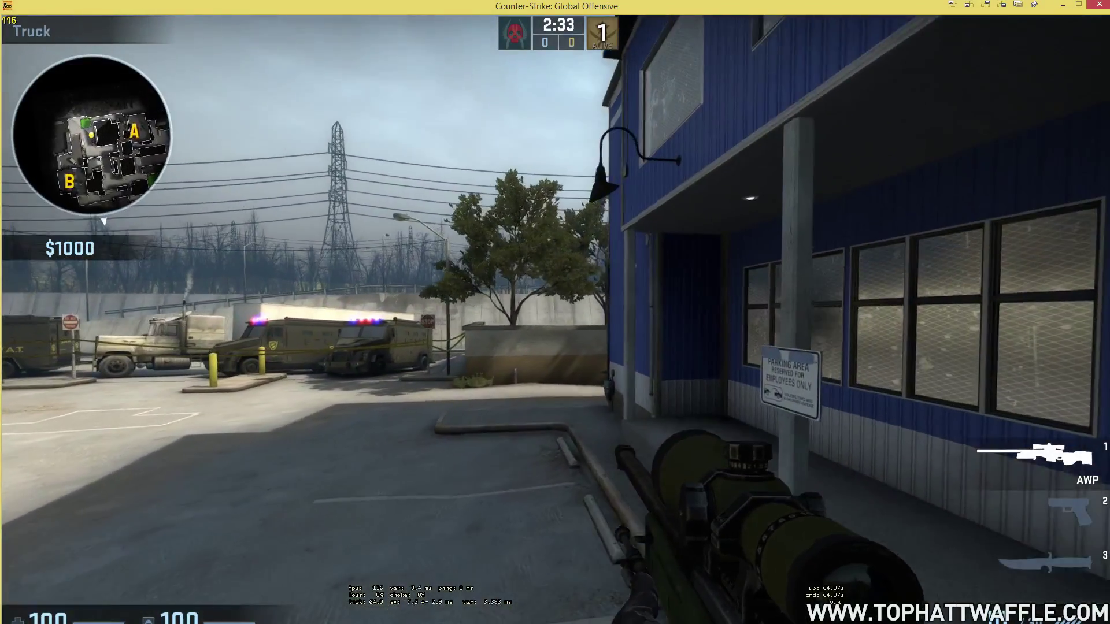
{"action": "key", "text": "3"}
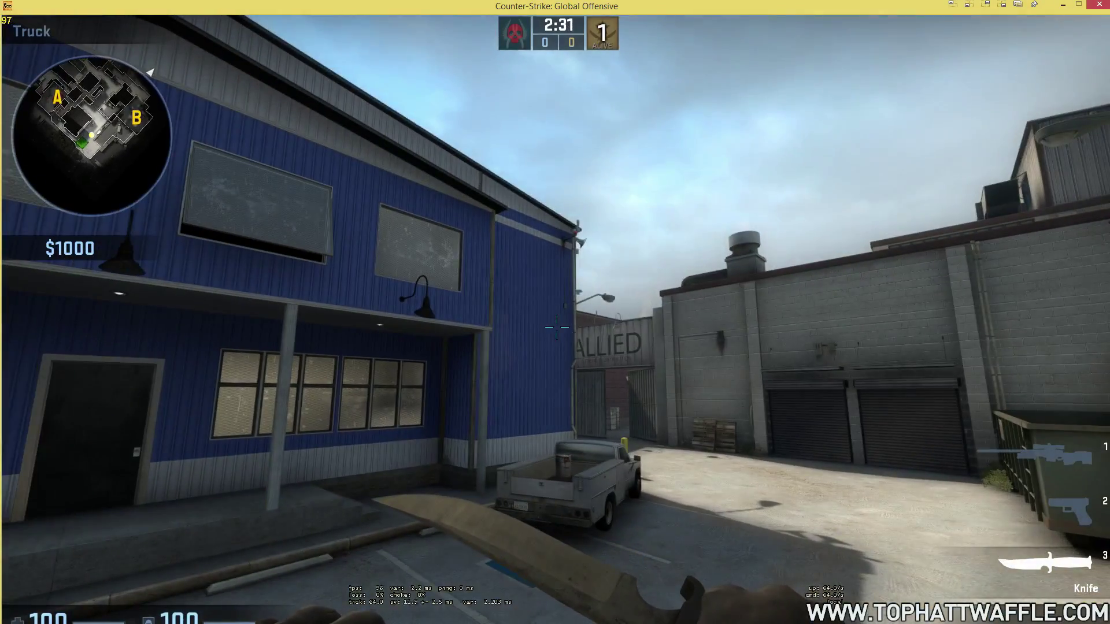